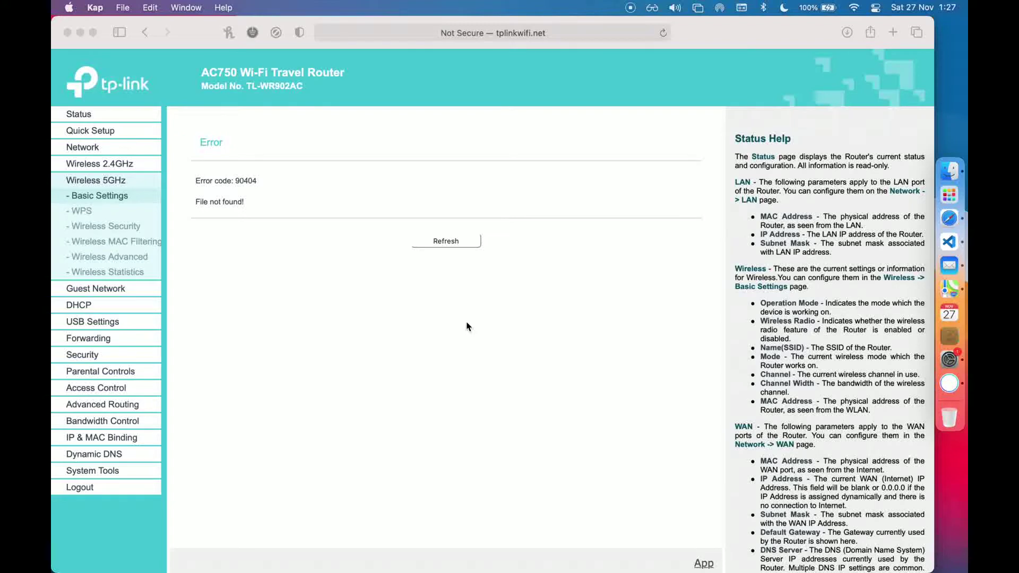
Log in to the TP-Link router with the saved credentials and scroll through its Status page
click(91, 116)
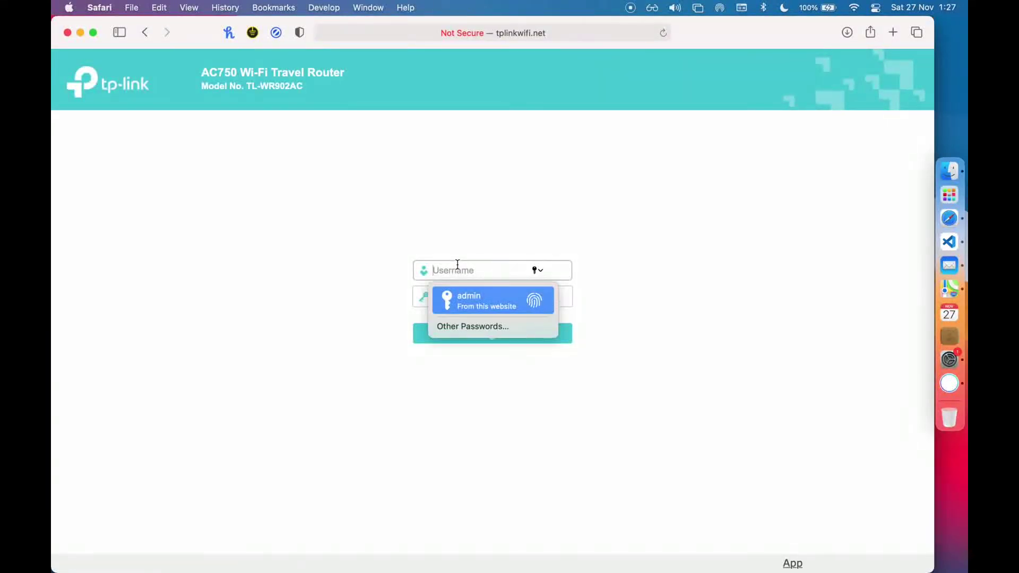
key(Return)
key(Return)
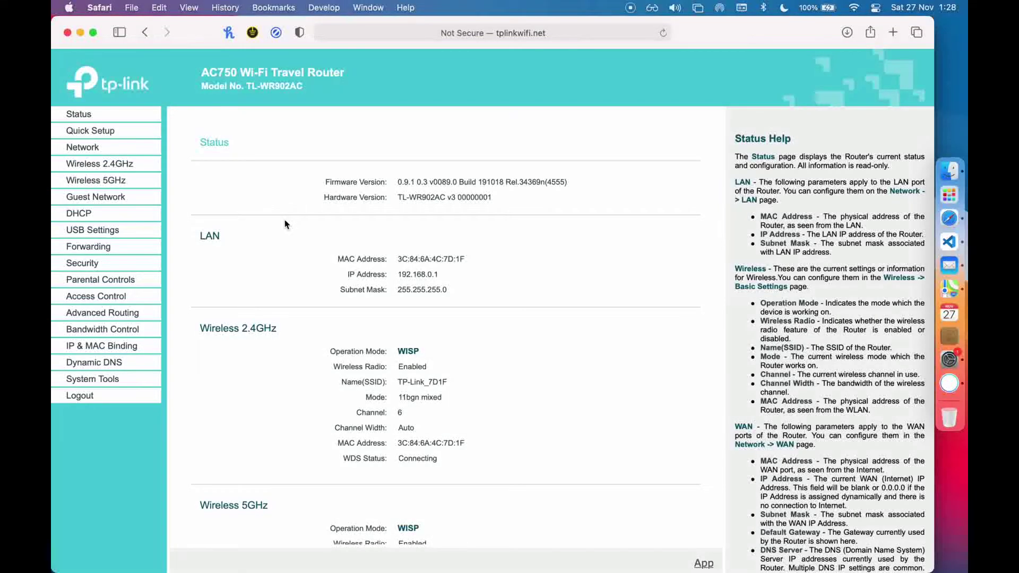
scroll(286, 224, down, 10)
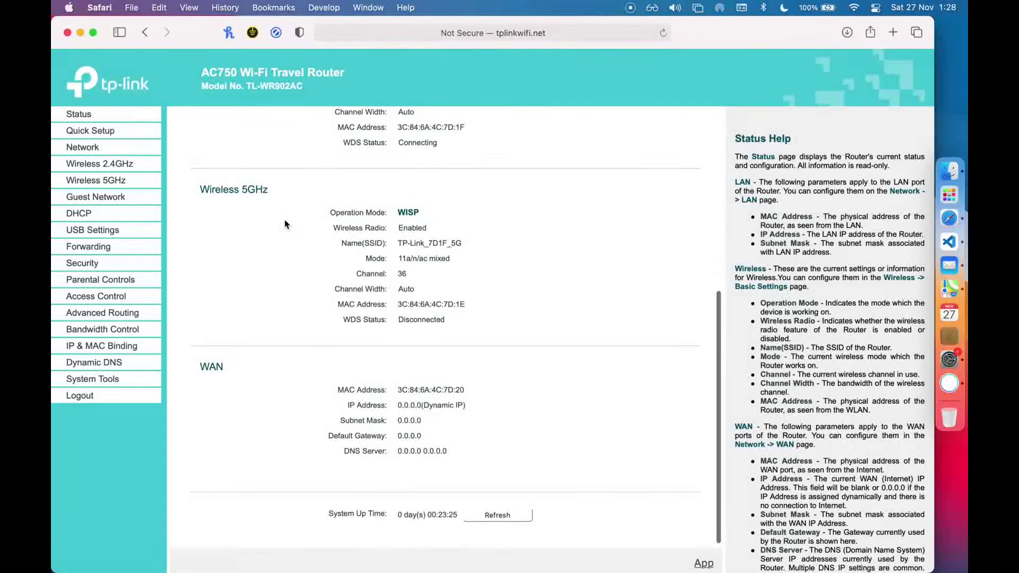
scroll(285, 225, up, 10)
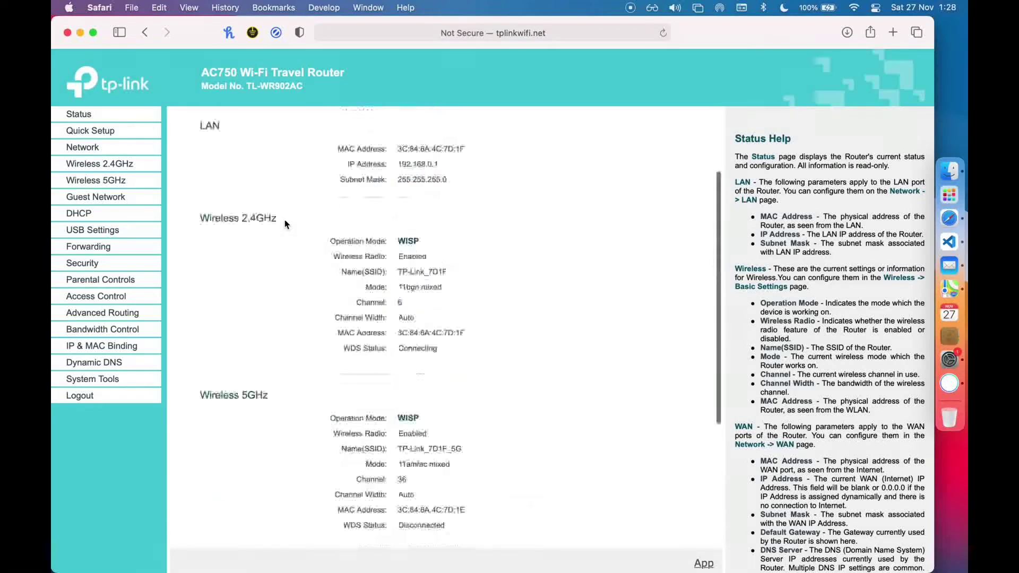
Close the router page and download the TL-WR902AC v3 21.02.1 tftp-recovery image from Installation
click(67, 33)
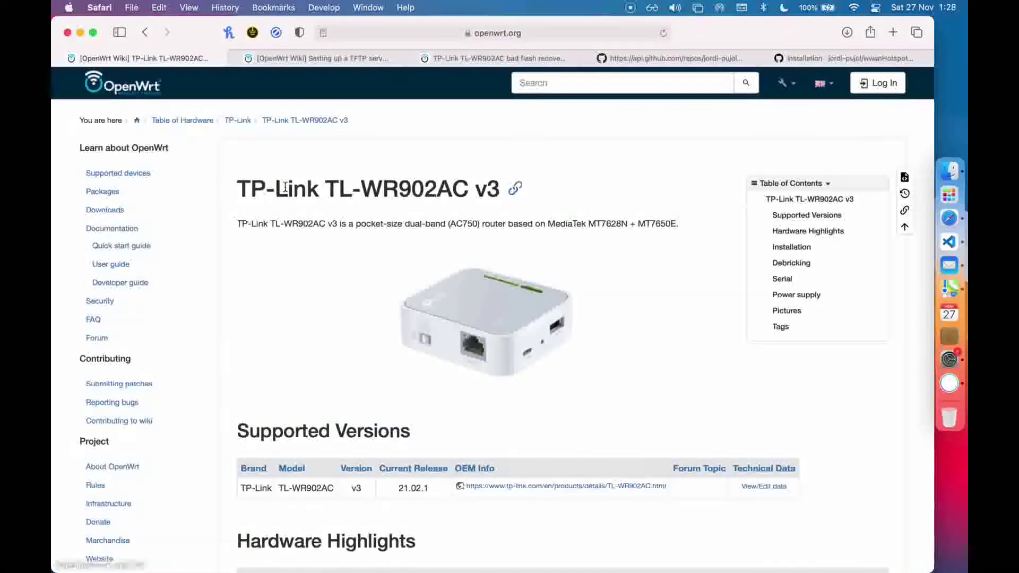
click(344, 210)
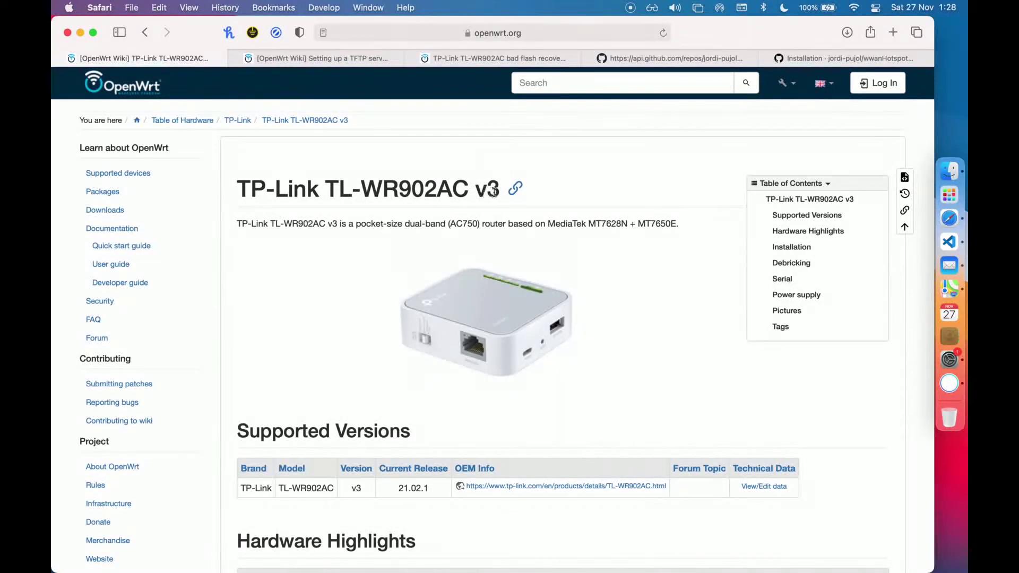
scroll(483, 207, down, 5)
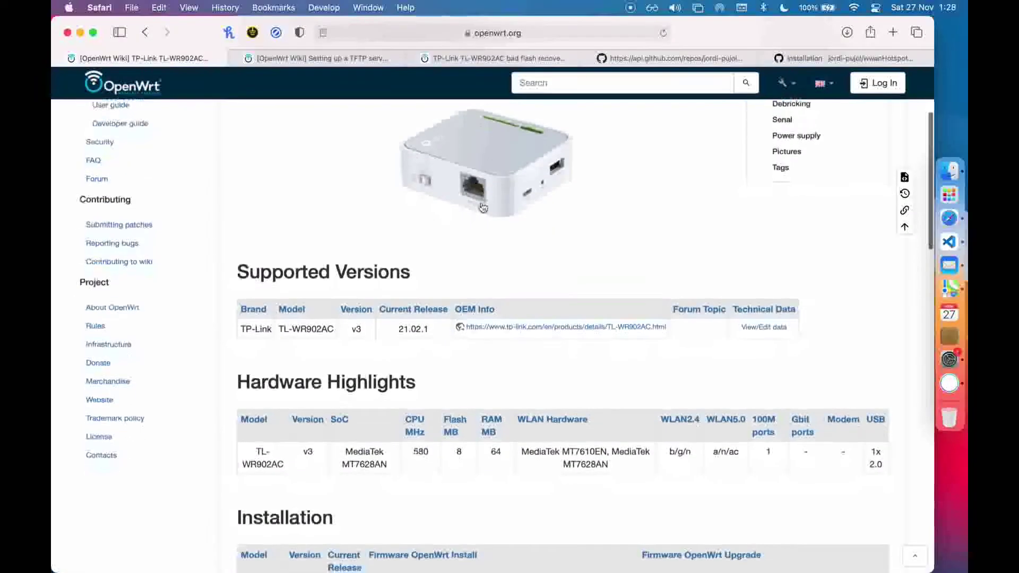
scroll(482, 207, down, 8)
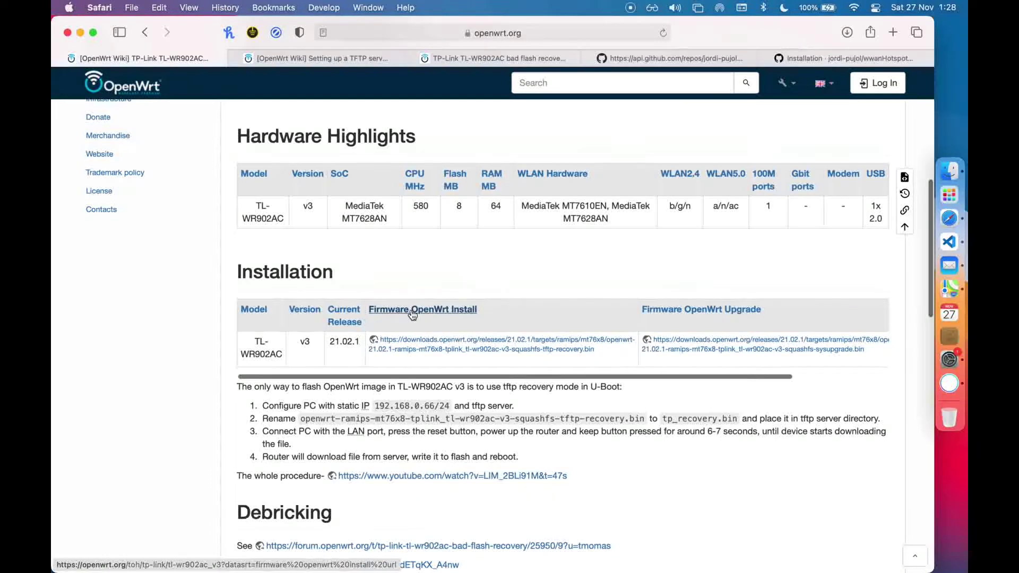
click(423, 340)
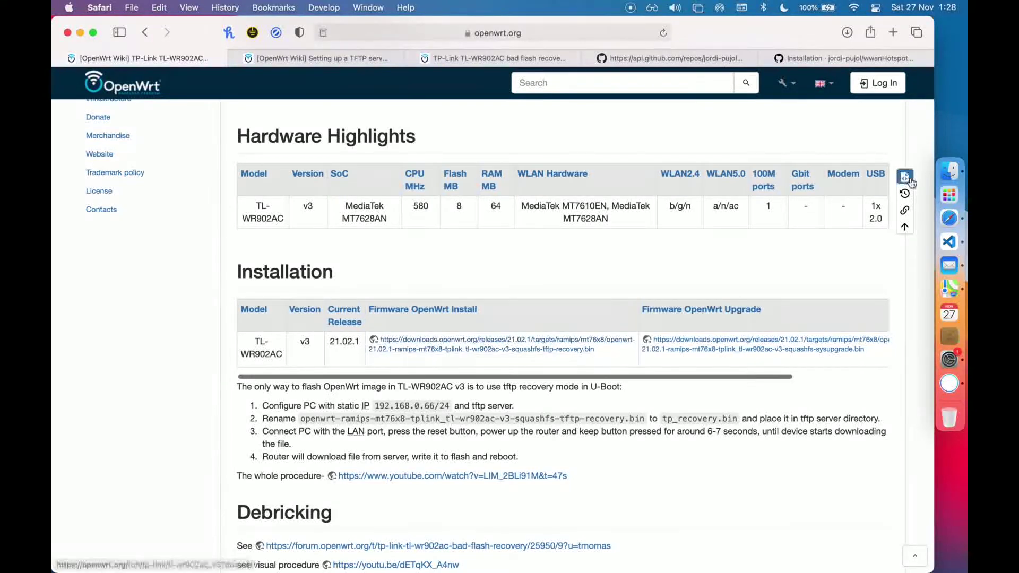
Rename the downloaded 8.1 MB OpenWrt recovery image in Downloads to tp_recovery.bin
click(949, 171)
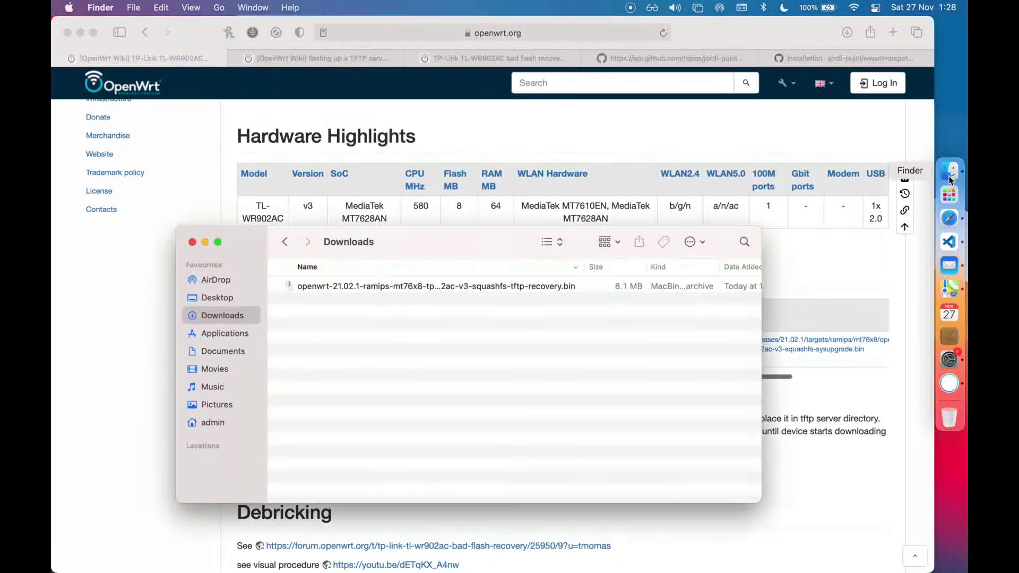
click(375, 289)
drag(447, 250, 497, 167)
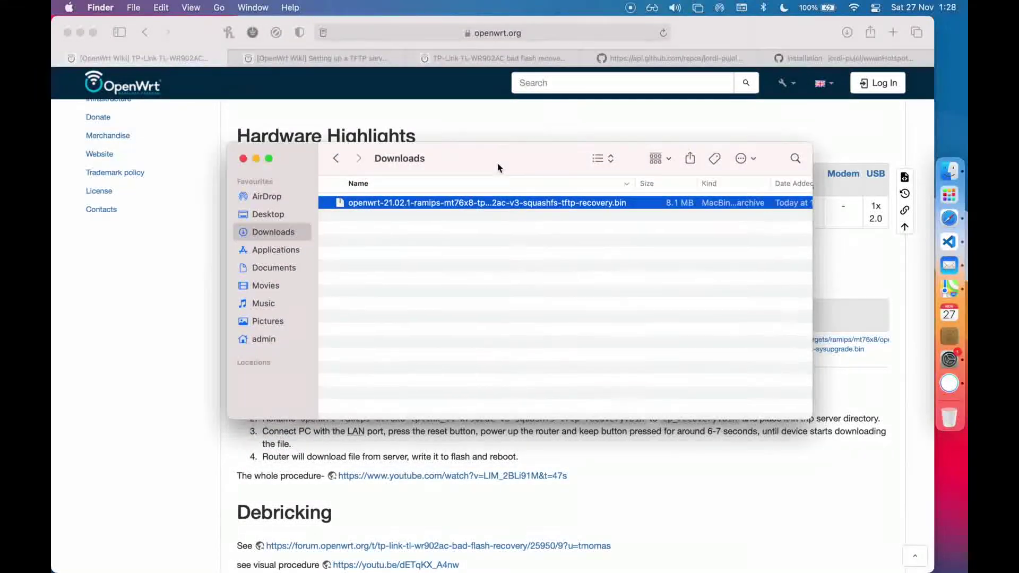
right_click(448, 203)
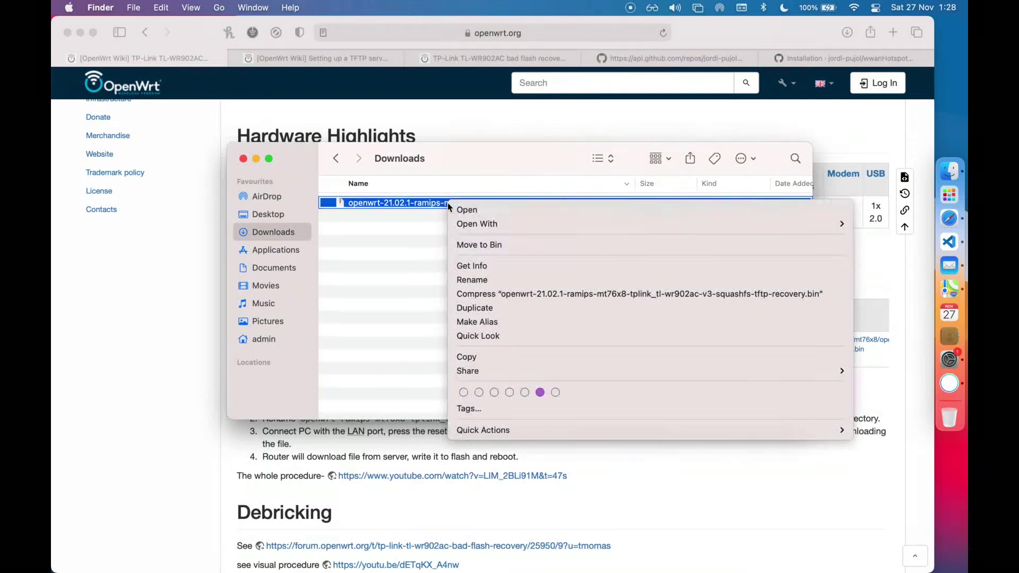
click(473, 280)
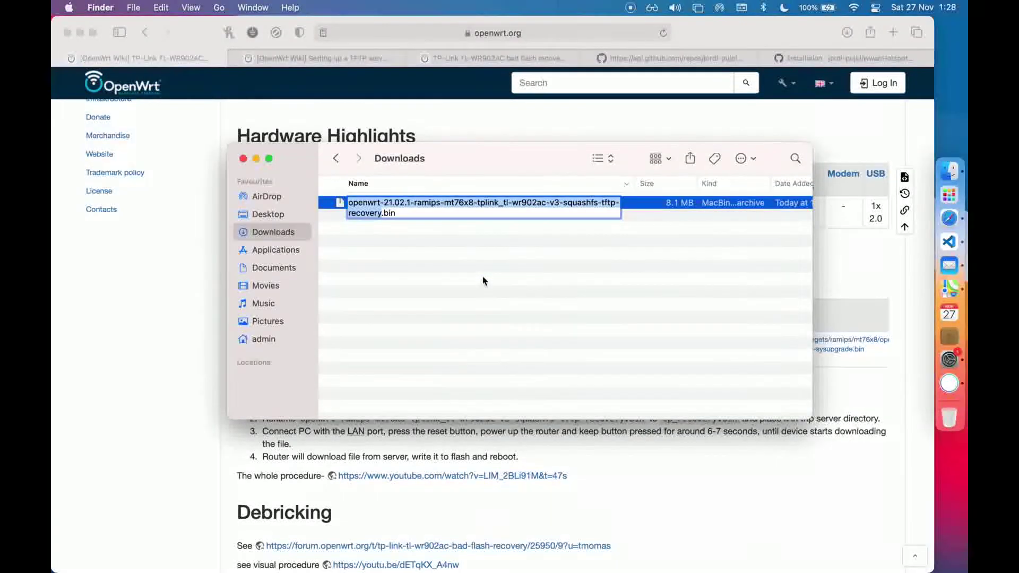
text(tp_re)
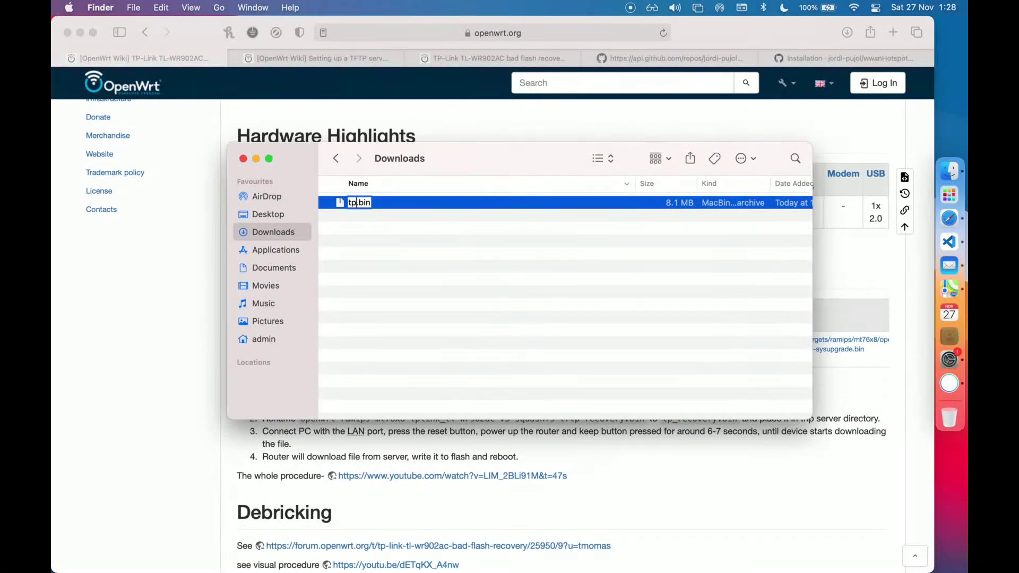
text(covery)
key(Return)
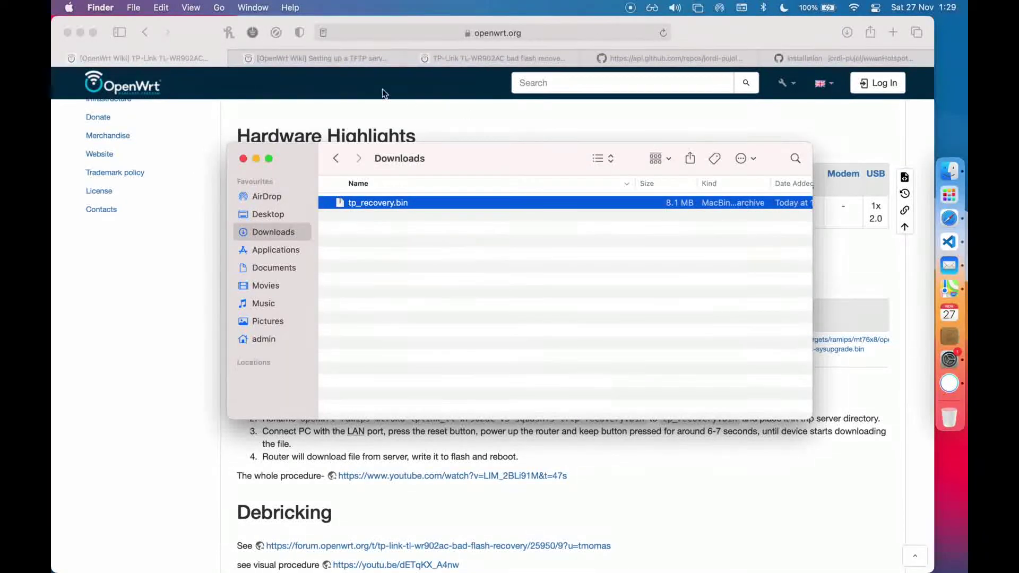
Select the sudo launchctl load tftpd command on the TFTP server wiki page
click(331, 65)
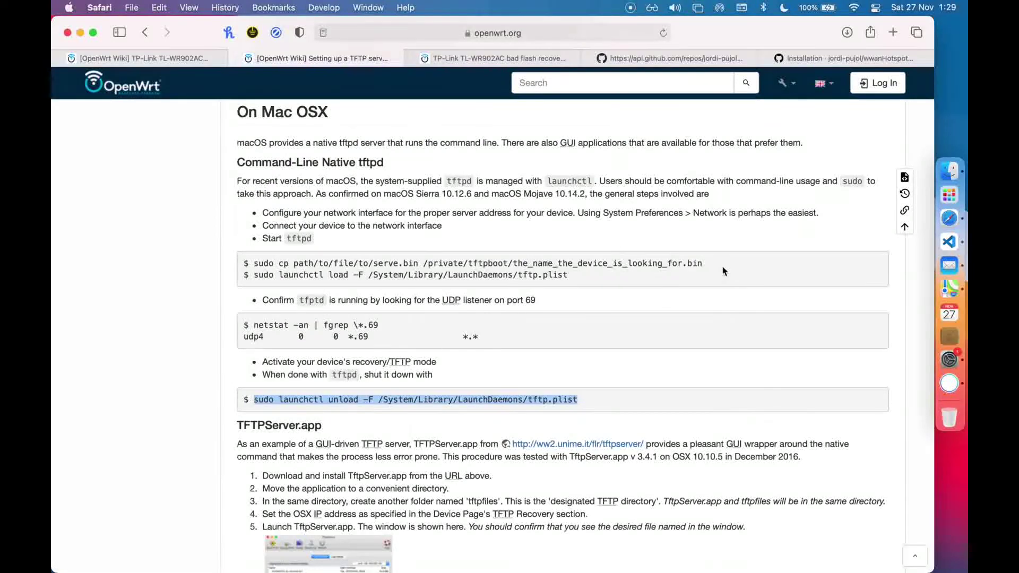
drag(723, 271, 319, 275)
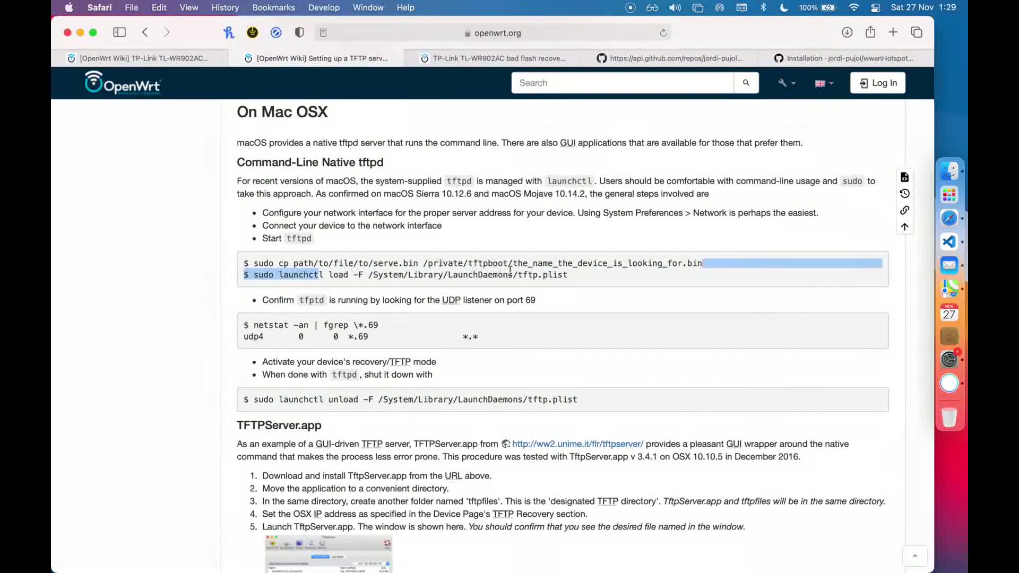
triple_click(589, 274)
drag(584, 274, 252, 274)
key(super+c)
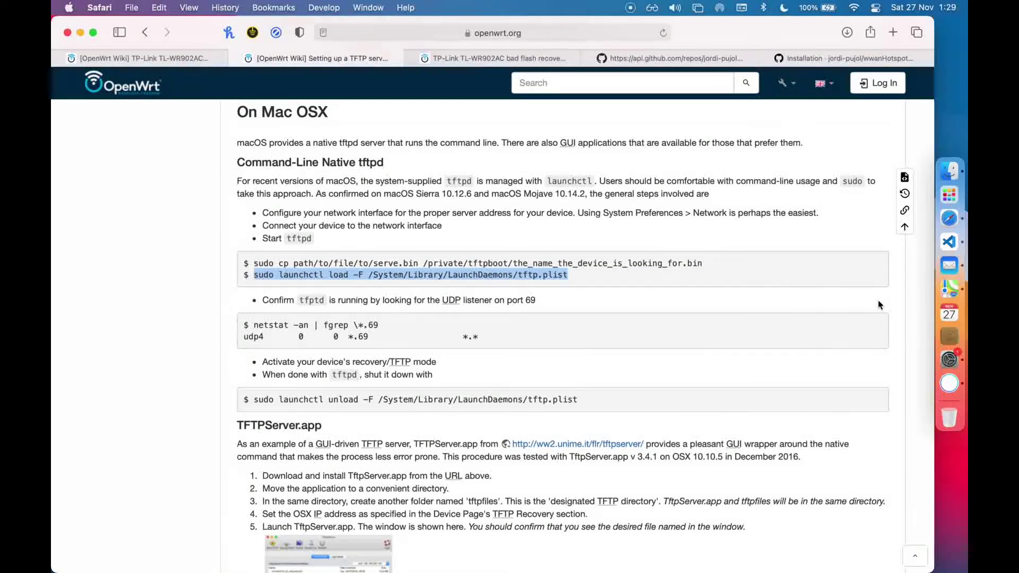
Launch Terminal through Spotlight
key(super+space)
text(termina)
key(Return)
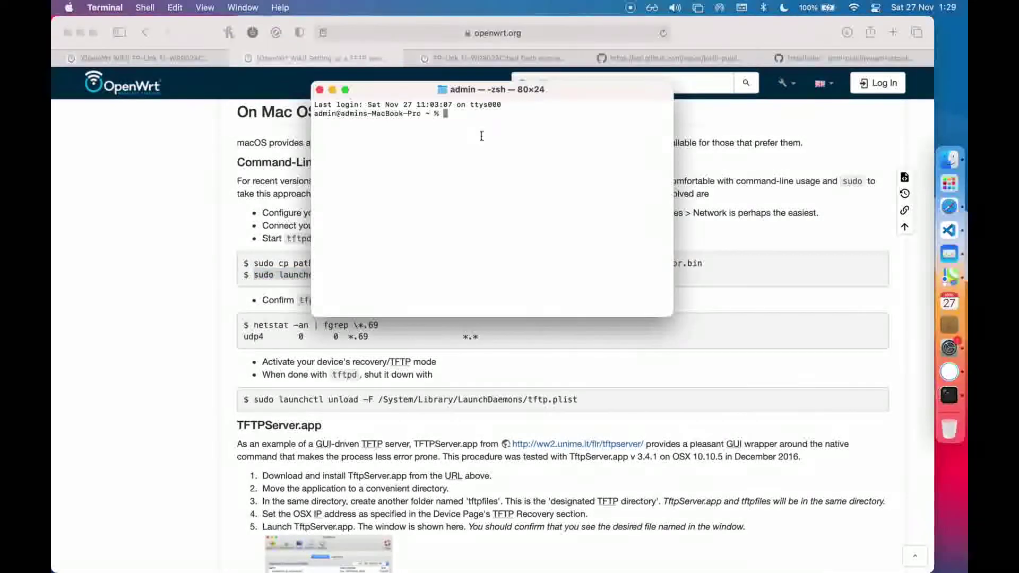
Run the pasted launchctl load command to start tftpd, entering the administrator password
drag(568, 96, 690, 259)
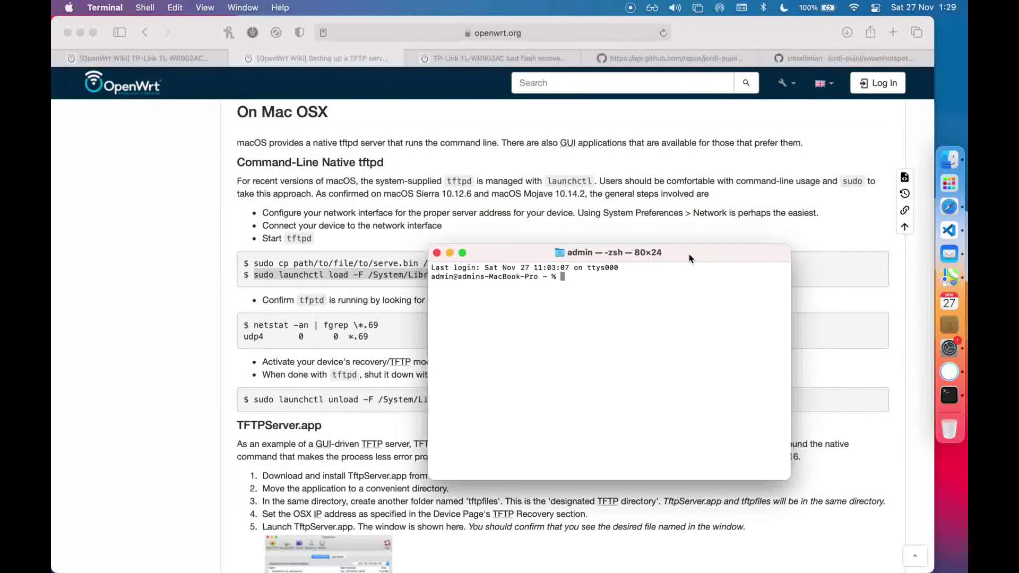
key(super+v)
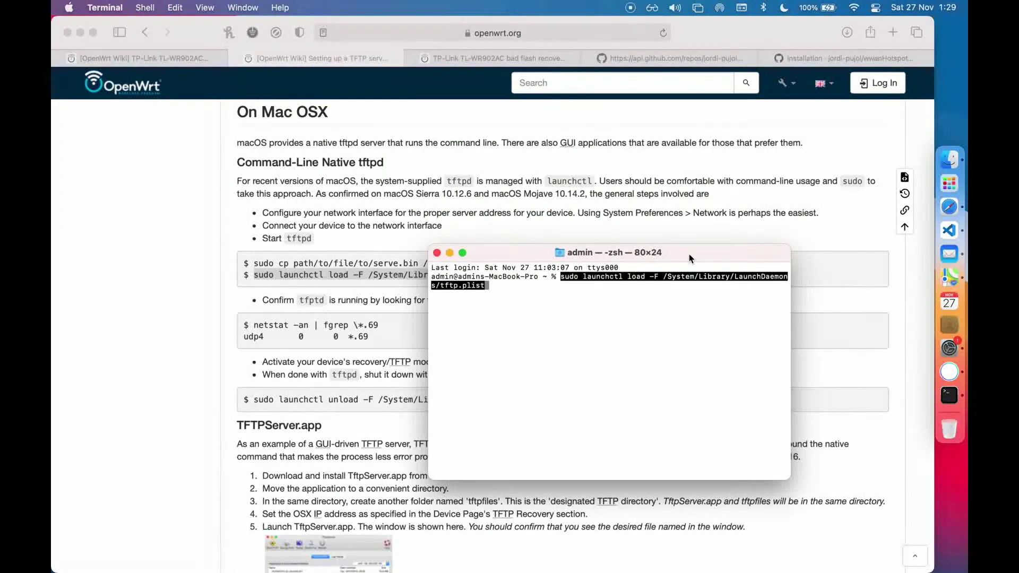
key(Return)
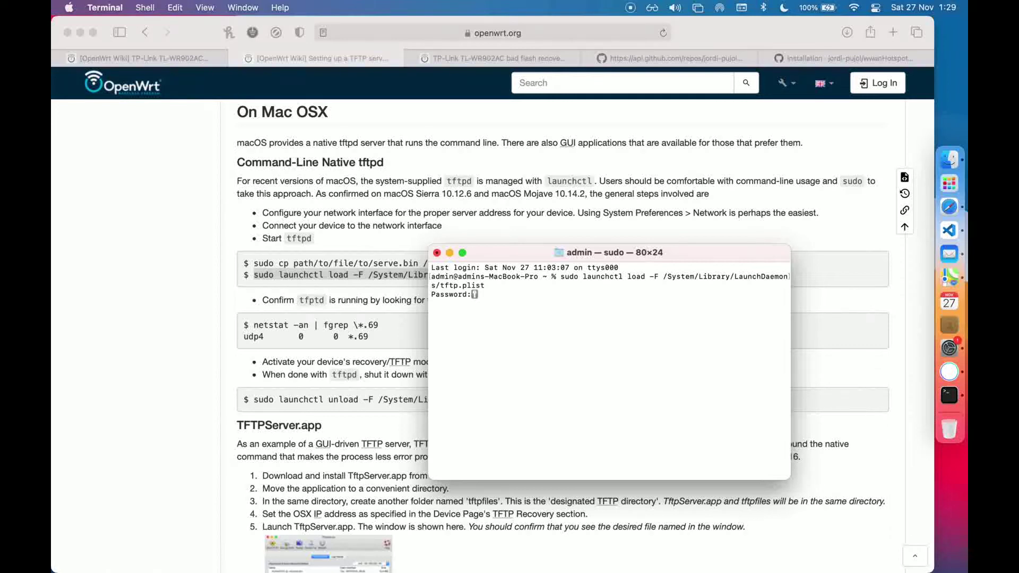
key(Return)
From Downloads, copy tp_recovery.bin into /private/tftpboot with sudo cp
drag(431, 251, 223, 271)
drag(599, 286, 610, 302)
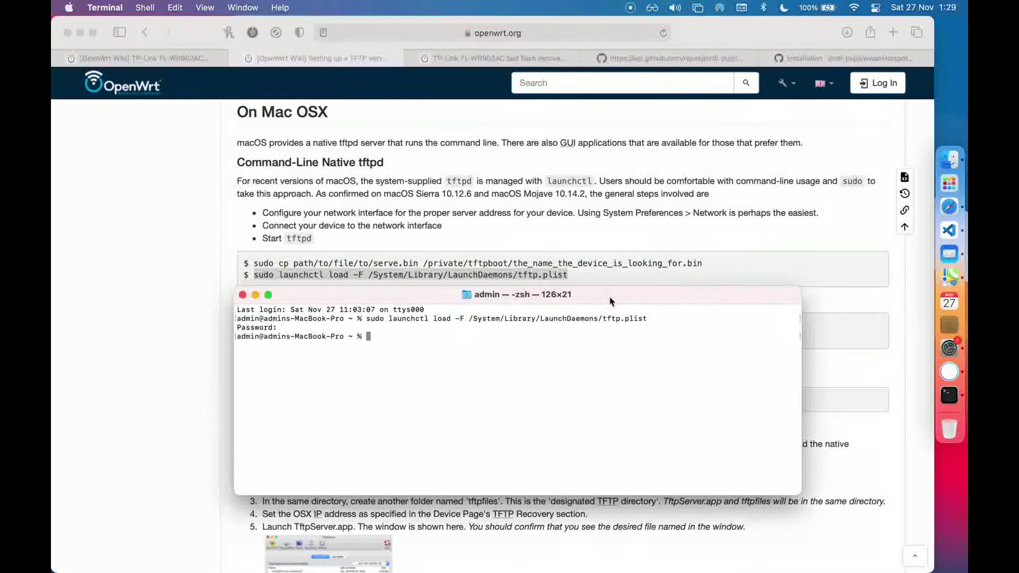
text(cd Downloads)
key(Return)
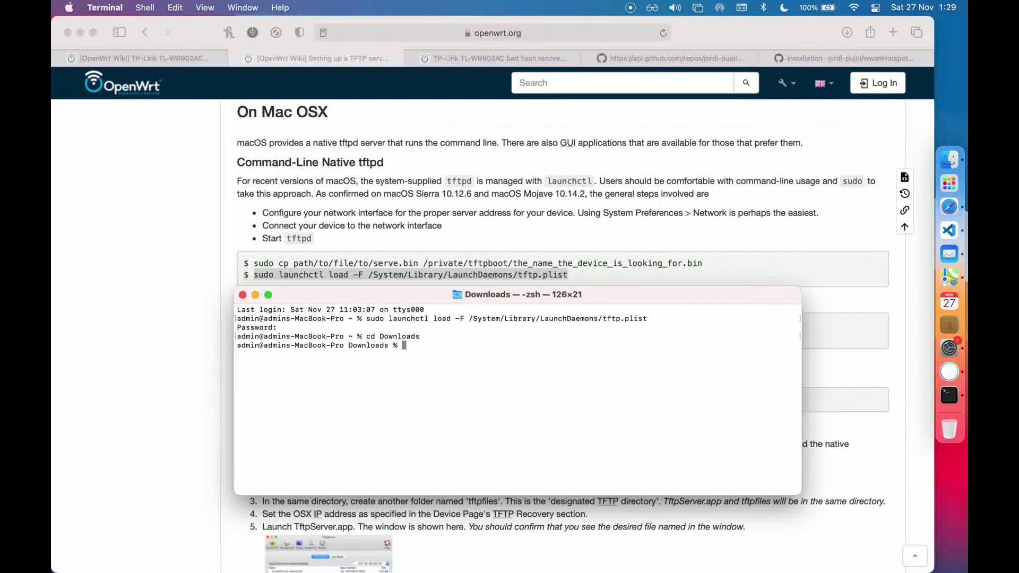
text(sudo )
text(cp)
text( tp_)
text(reo)
key(Tab)
text(/private/tfd)
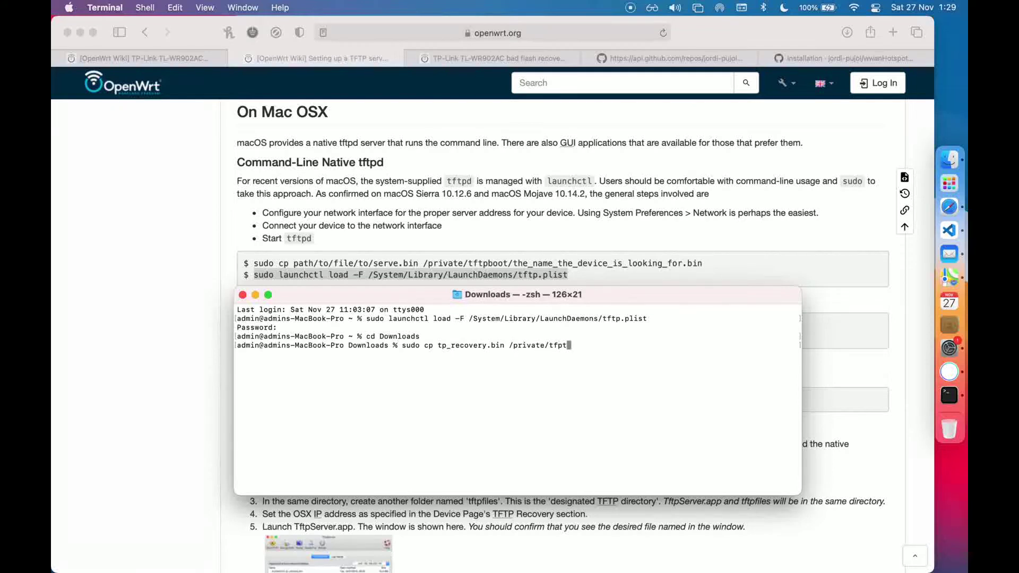
key(Tab)
key(Return)
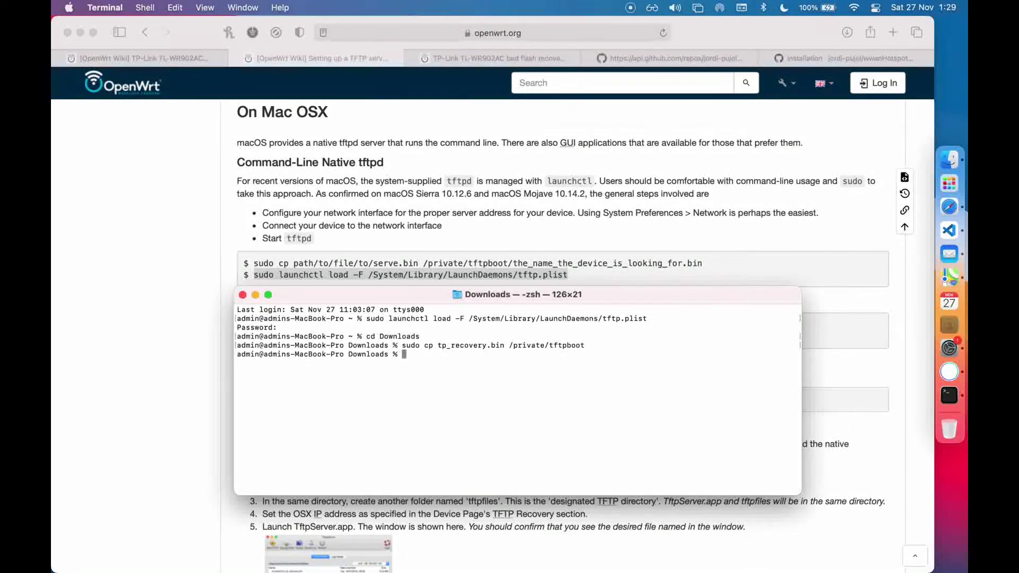
Run netstat -an | fgrep \*.69 from the wiki to confirm udp4 and udp6 listeners
click(632, 275)
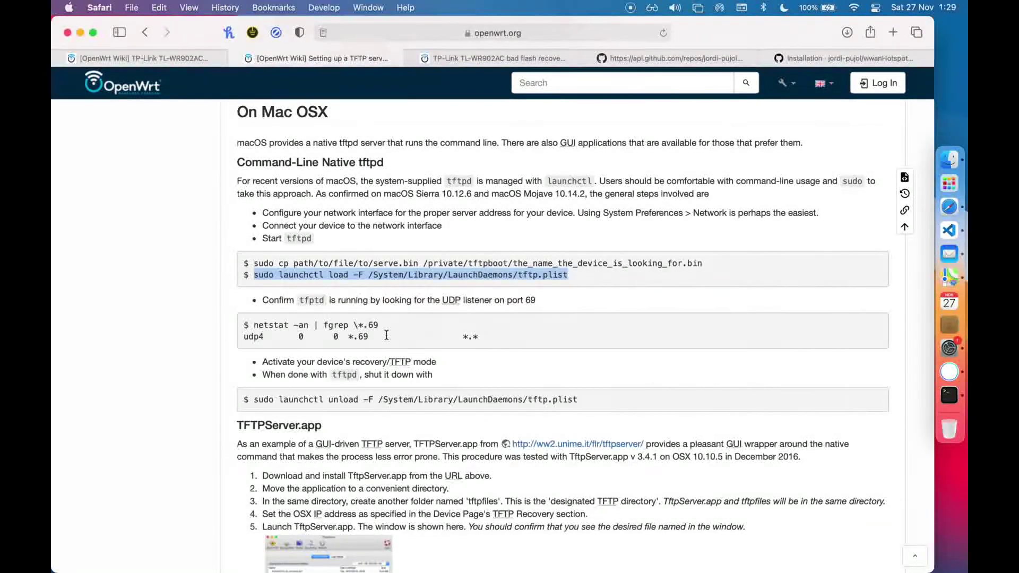
drag(395, 322, 256, 323)
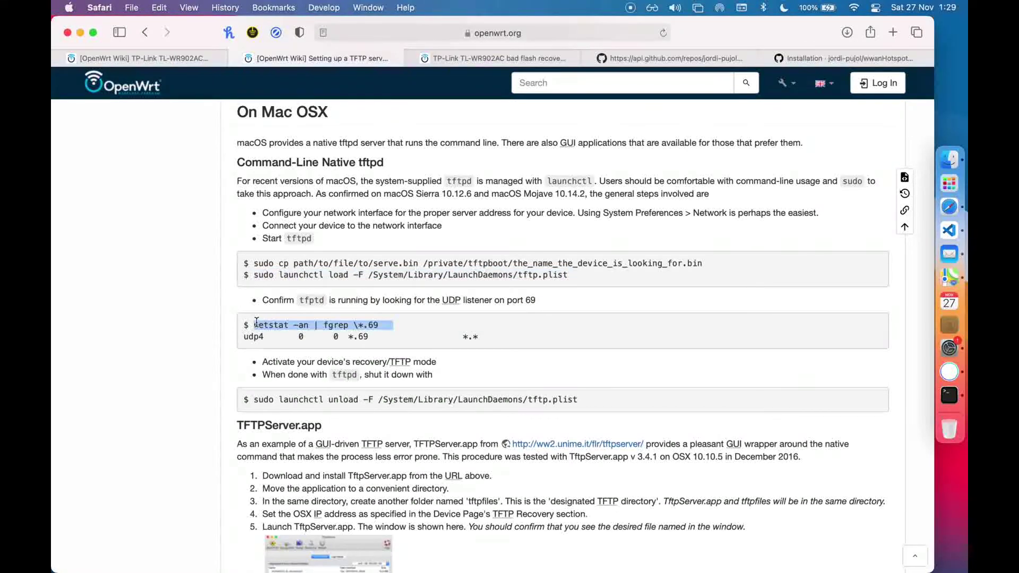
key(super+c)
click(950, 395)
key(super+v)
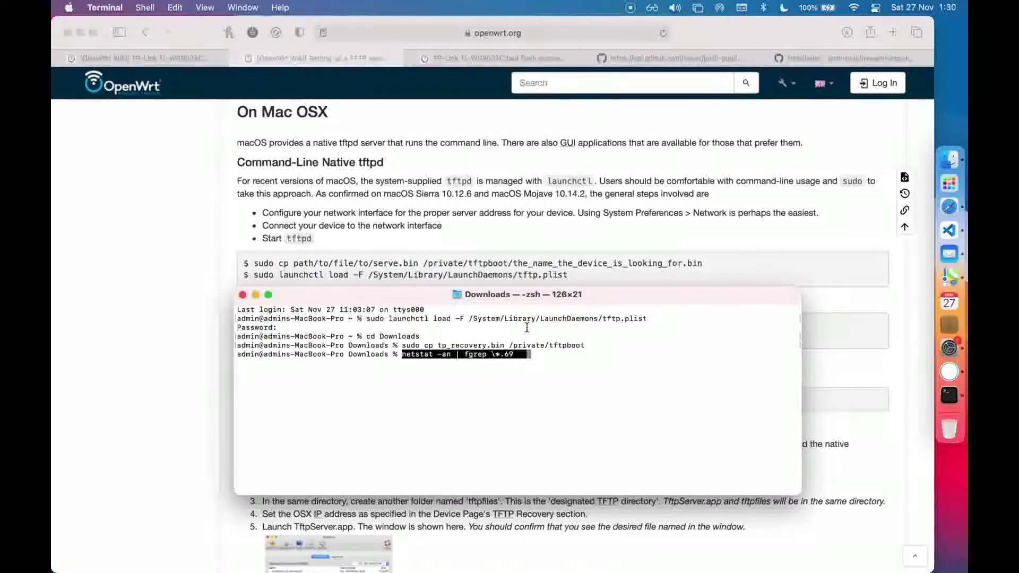
key(Return)
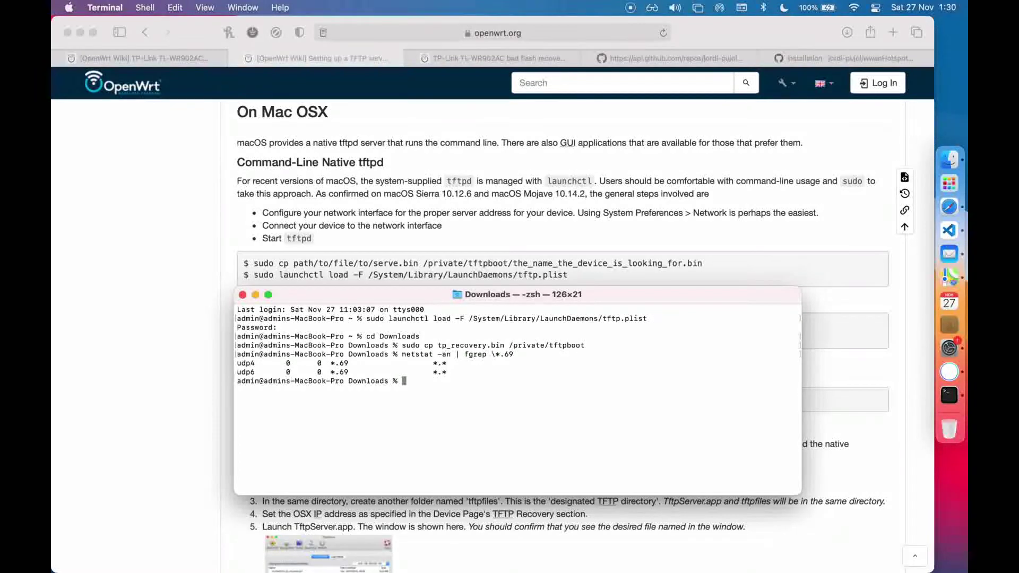
click(555, 248)
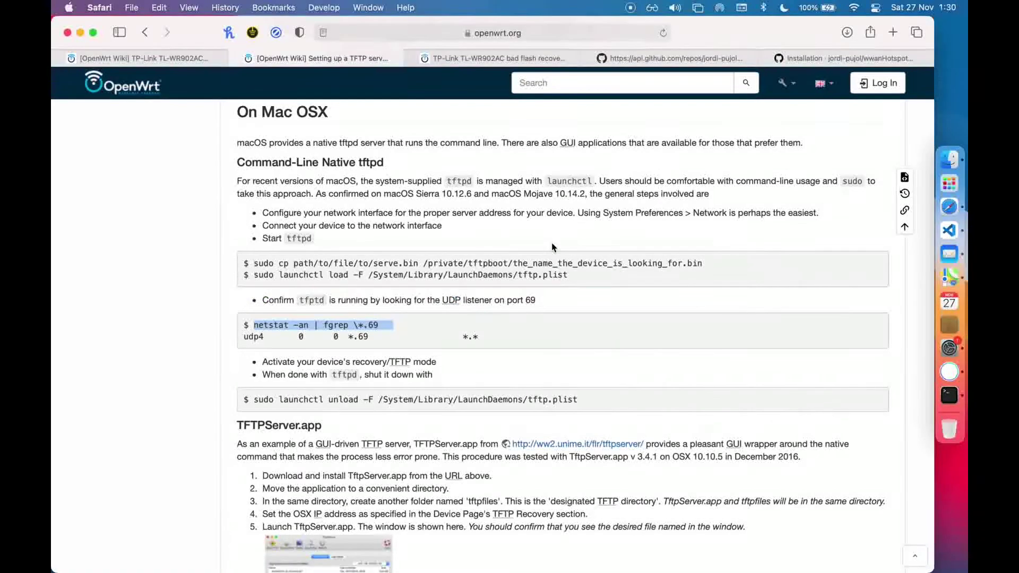
scroll(573, 247, down, 1)
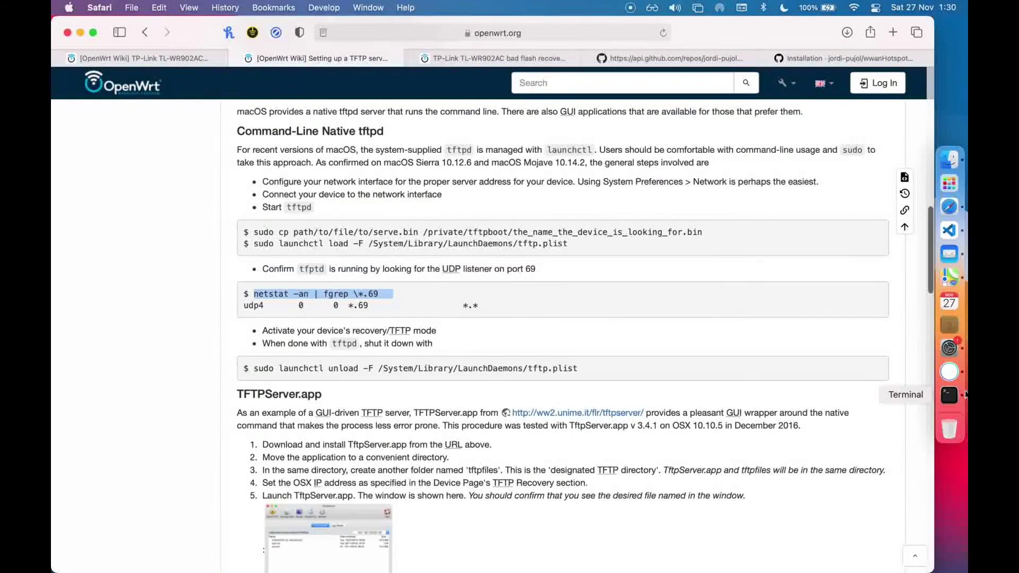
Turn Wi-Fi off in the Network settings
click(949, 348)
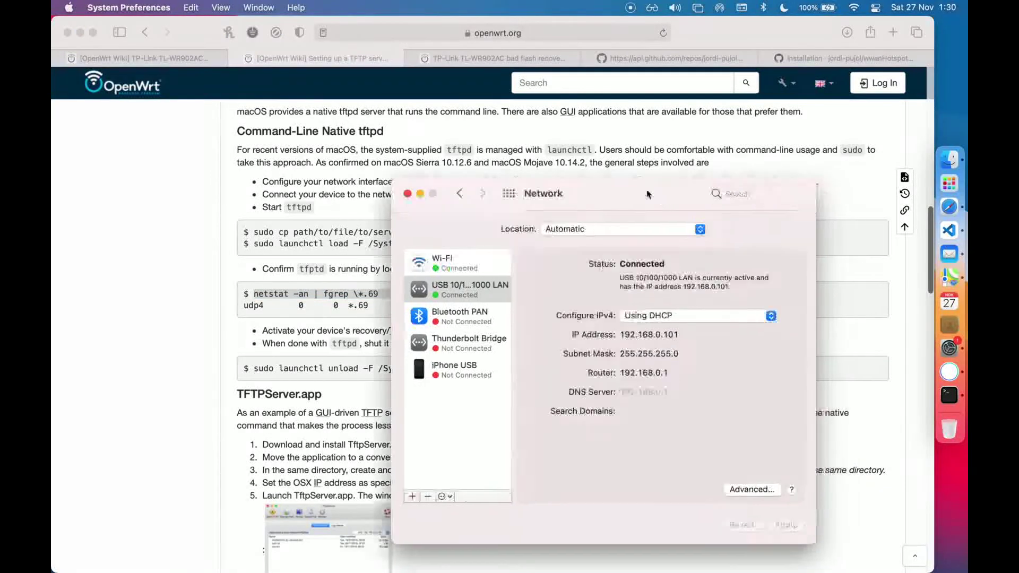
drag(690, 195, 551, 150)
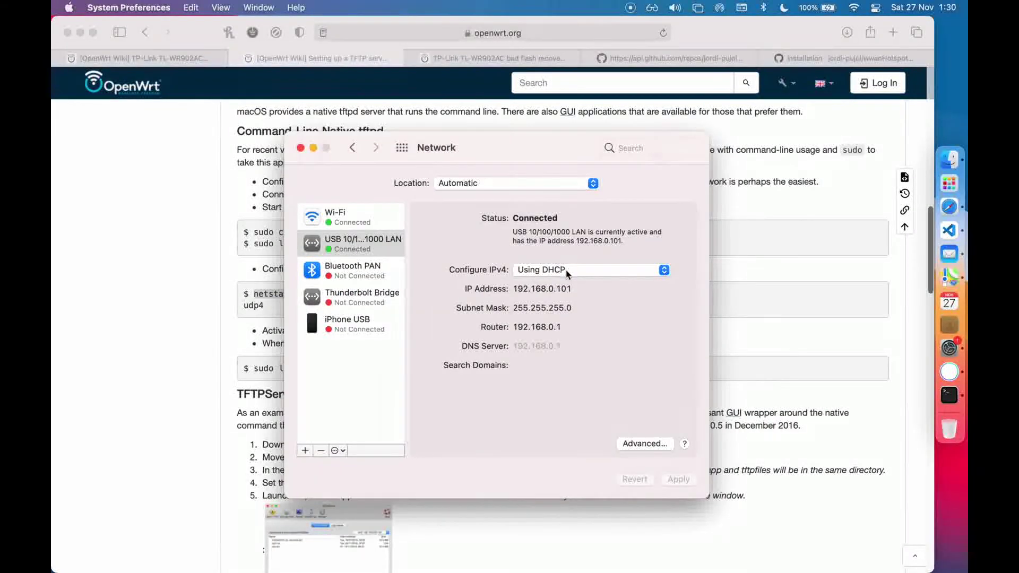
click(377, 245)
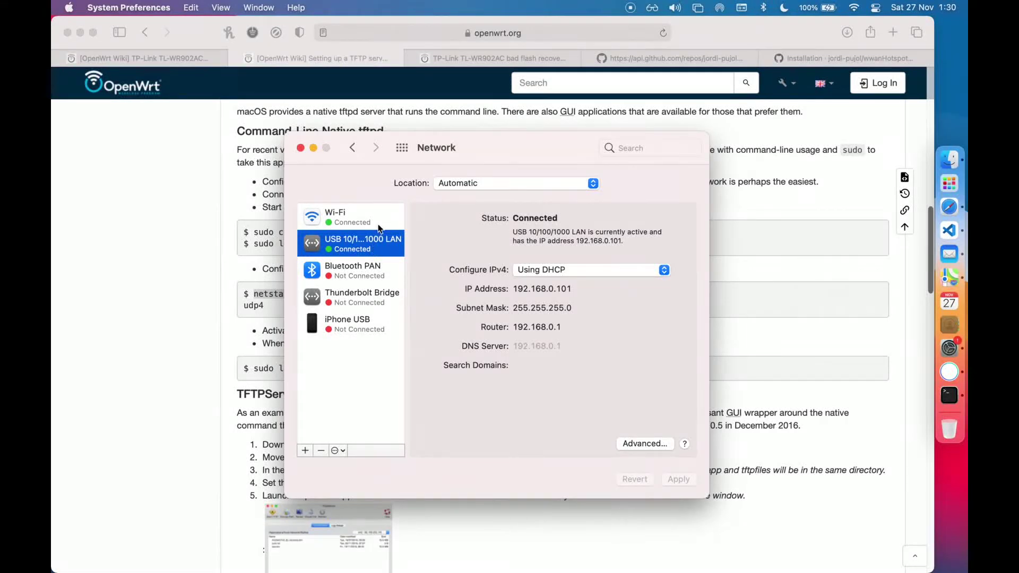
click(368, 228)
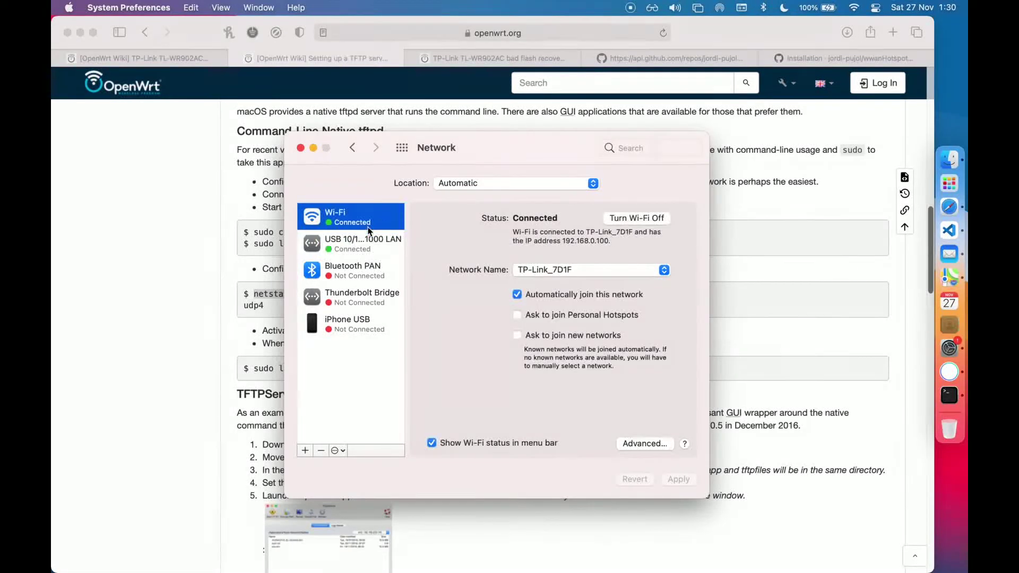
click(635, 219)
Configure the USB LAN adapter's IPv4 manually with address 192.168.0.66
click(357, 225)
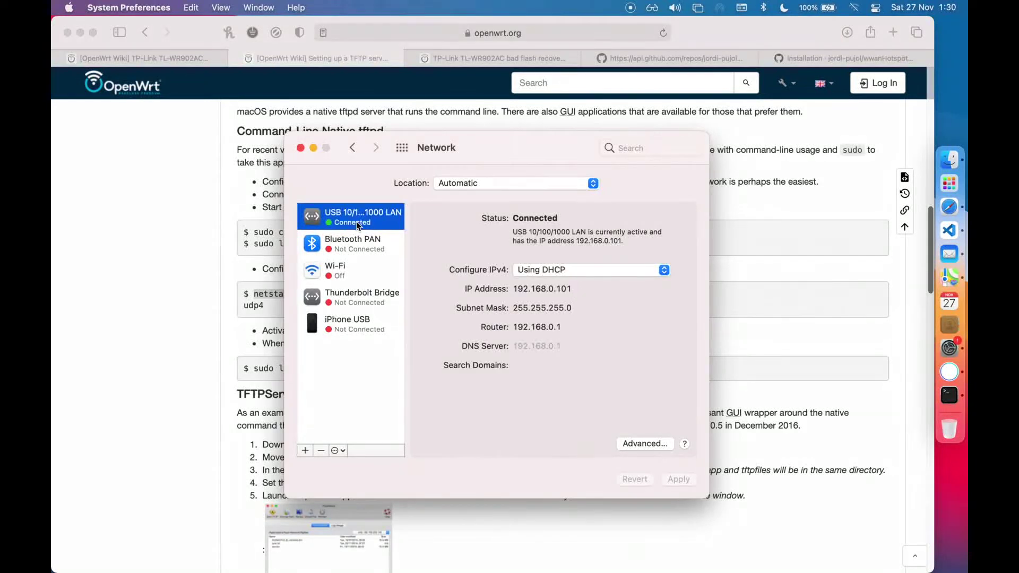
click(586, 271)
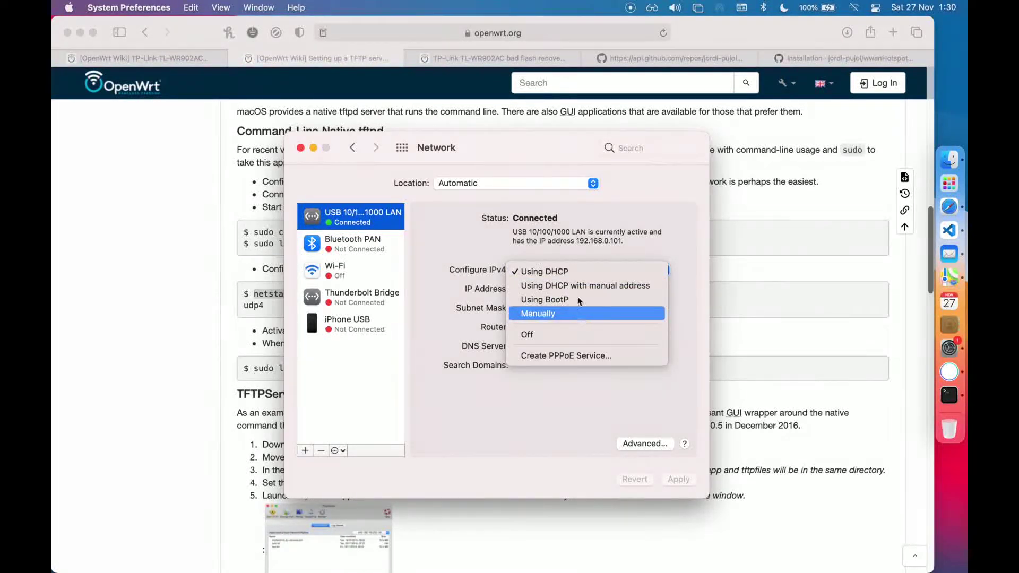
click(549, 271)
click(544, 271)
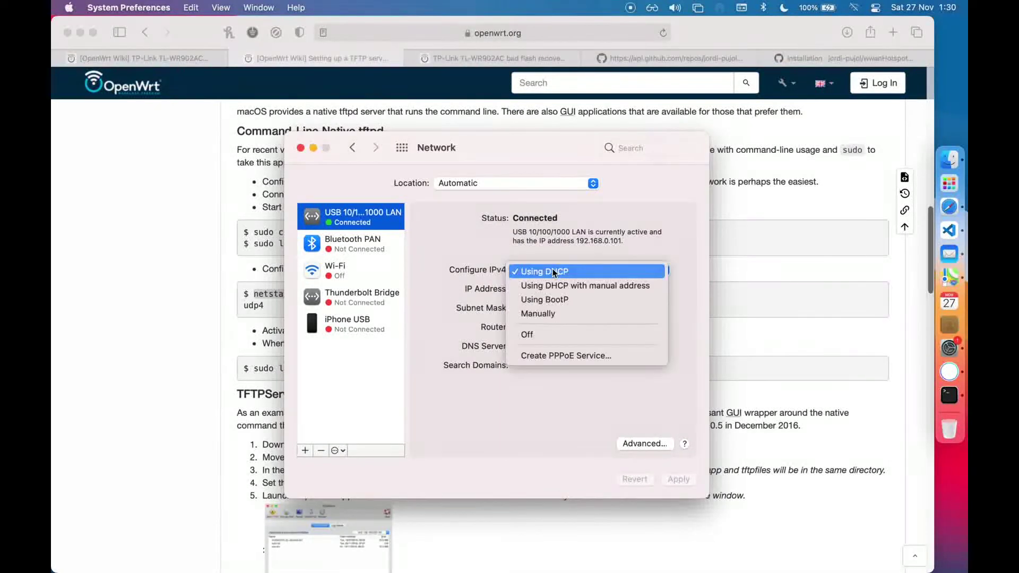
click(551, 312)
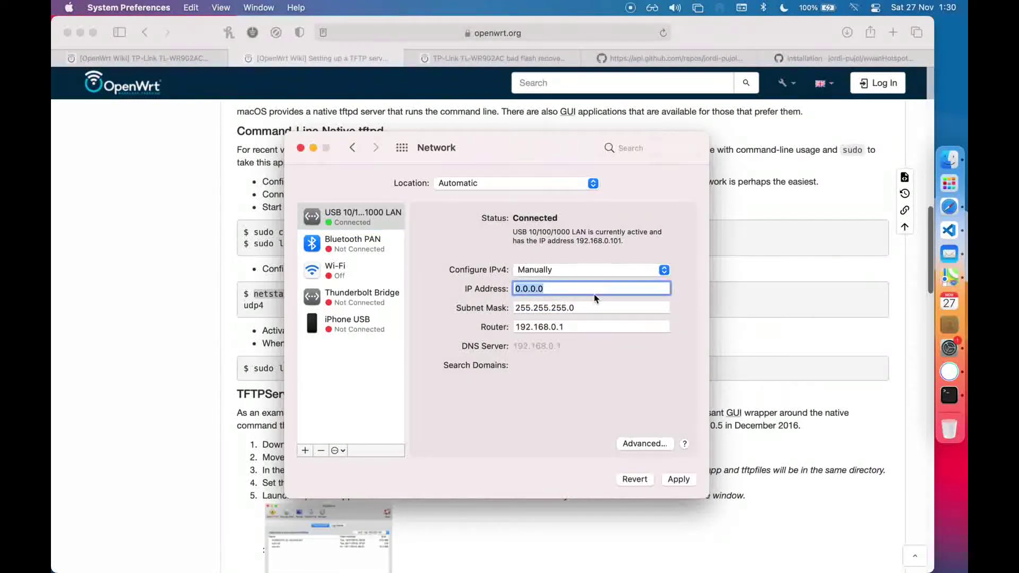
text(192)
text(.168.0.66)
Keep mask 255.255.255.0, clear the Router address, and apply the settings
click(583, 303)
click(578, 329)
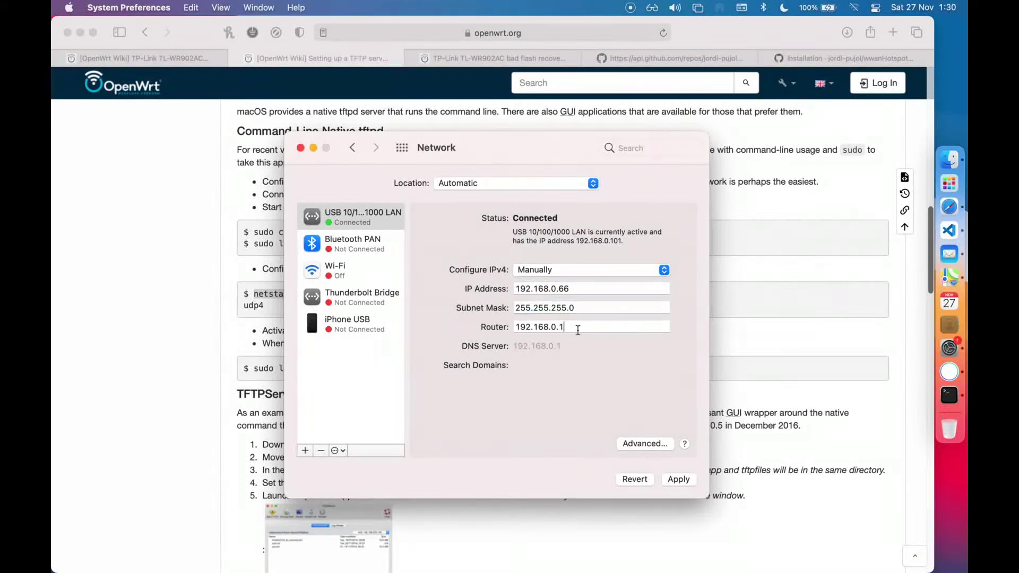
key(super+a)
key(BackSpace)
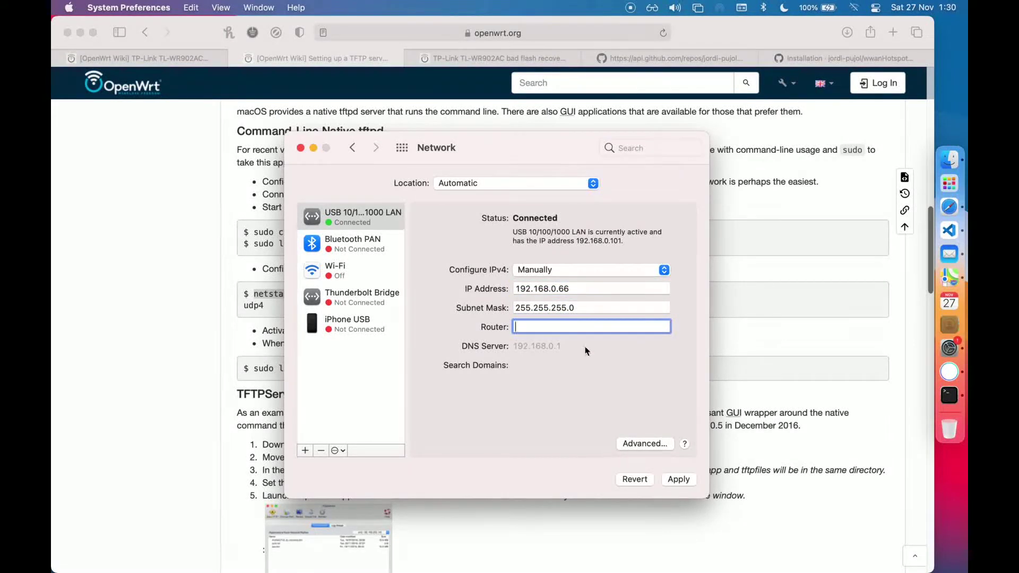
click(605, 306)
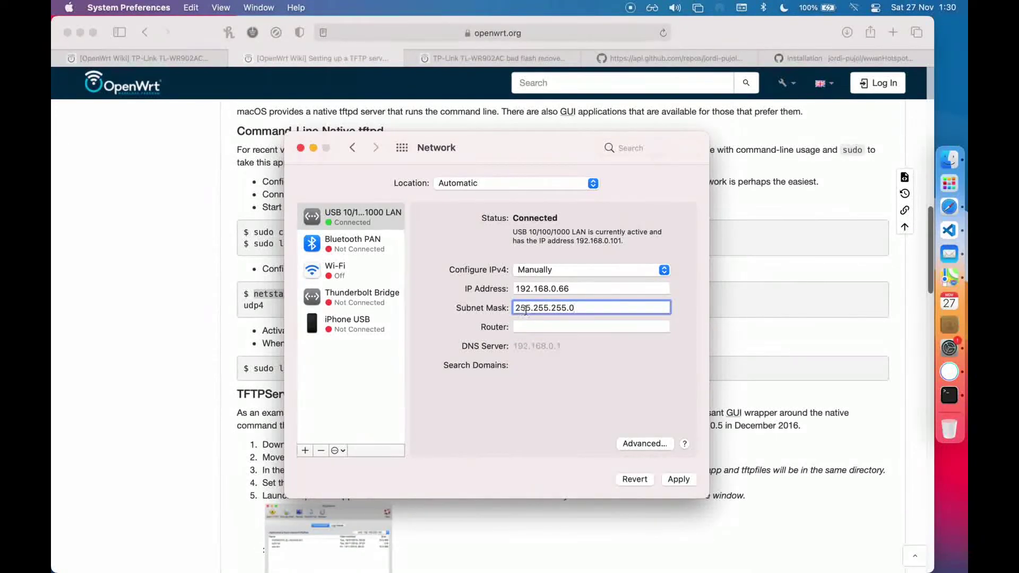
click(613, 327)
click(675, 477)
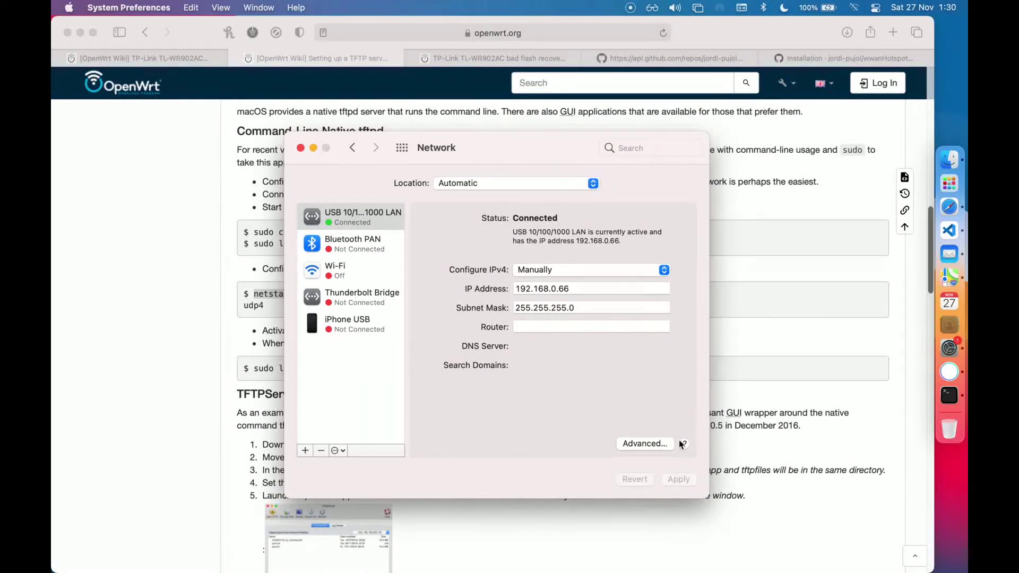
click(633, 9)
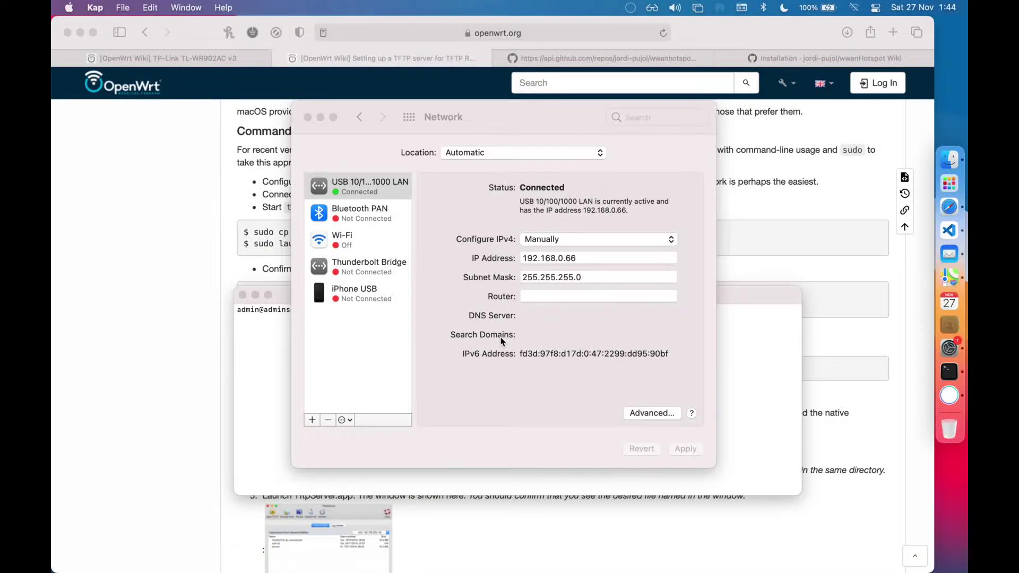
Run sudo launchctl unload -F /System/Library/LaunchDaemons/tftp.plist to stop tftpd
click(211, 325)
drag(601, 375, 256, 368)
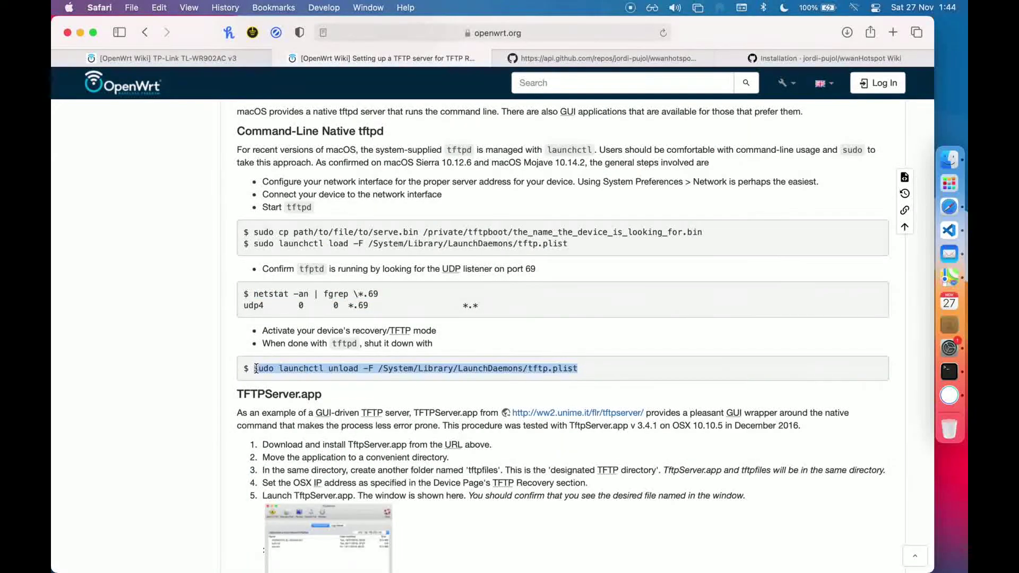
key(super+c)
click(949, 371)
key(super+v)
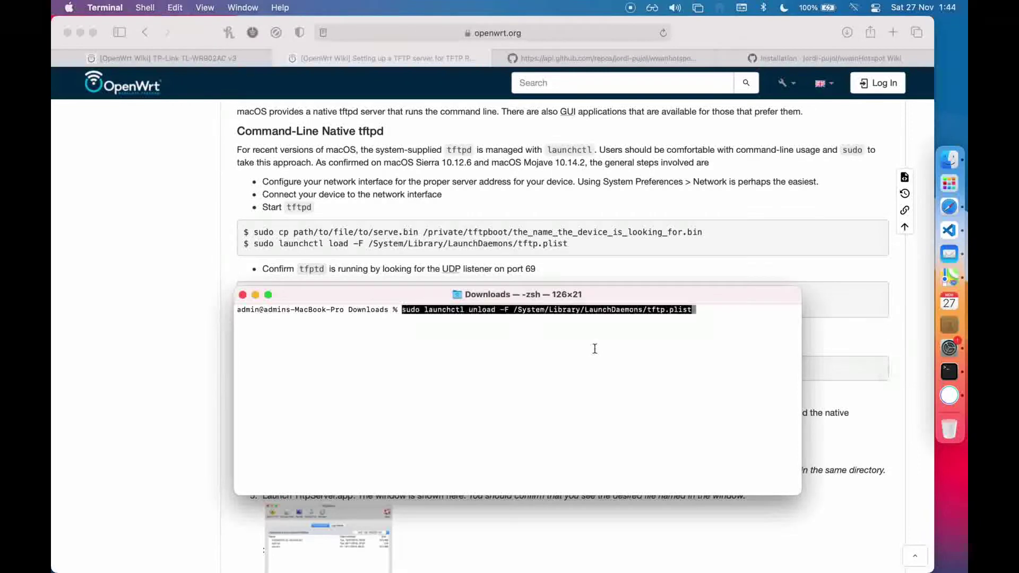
key(Return)
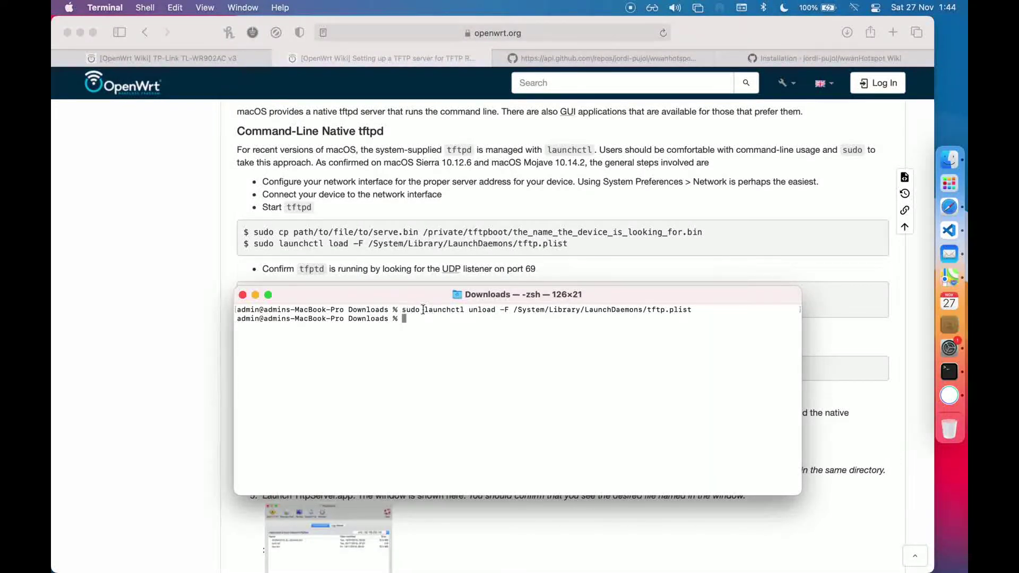
Rerun netstat -an | fgrep \*.69 to confirm no port 69 listener remains
click(632, 259)
drag(399, 293, 255, 297)
key(super+c)
click(949, 372)
key(super+v)
key(Return)
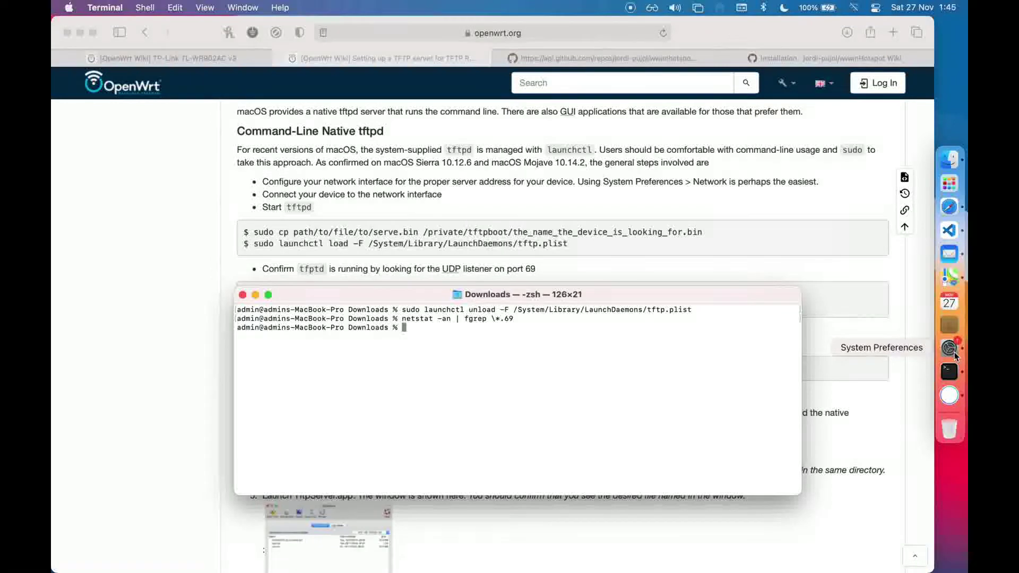
click(951, 351)
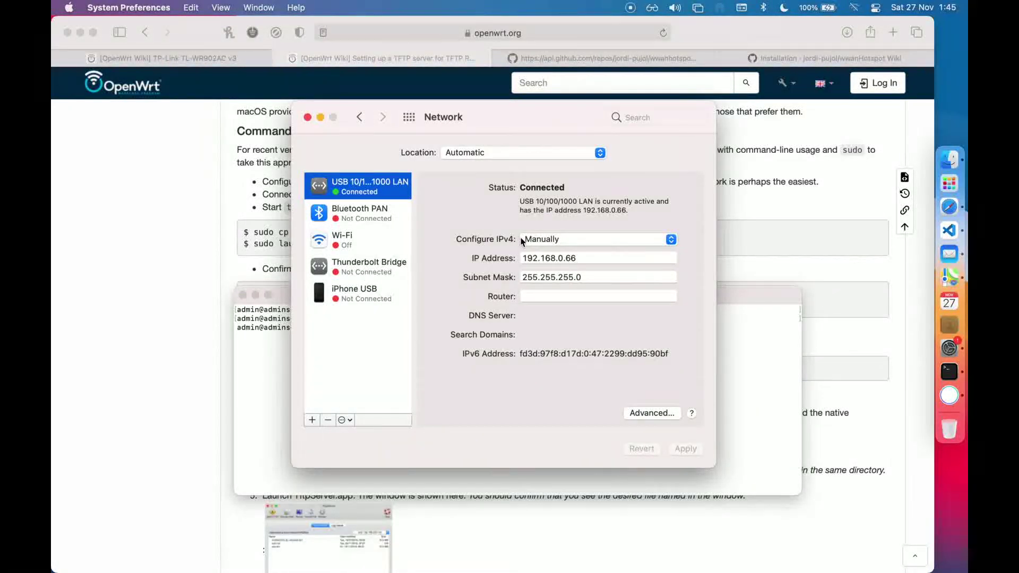
Set the USB LAN adapter's IPv4 to Using DHCP, apply, and close the Network window
click(546, 240)
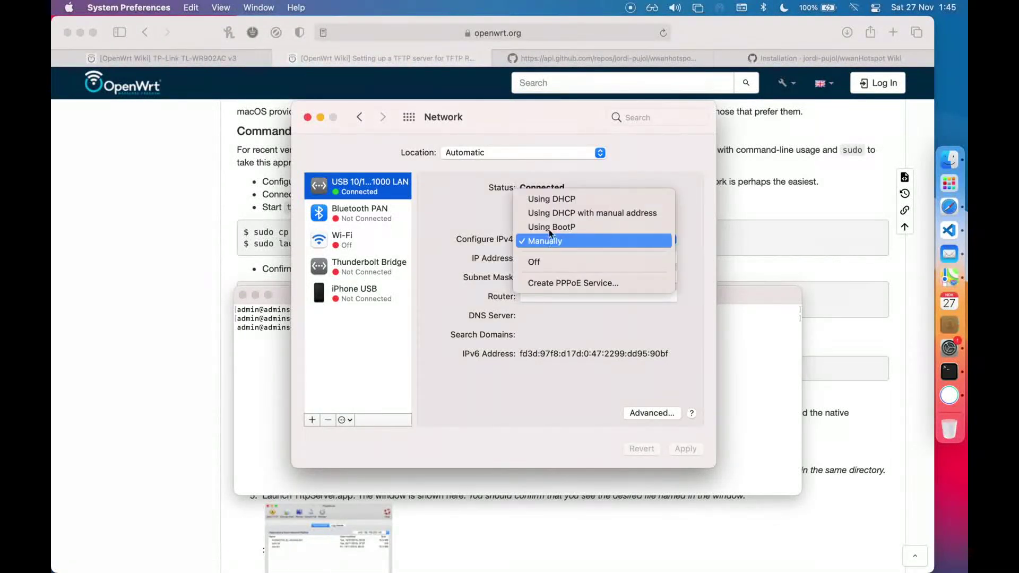
click(576, 199)
click(684, 449)
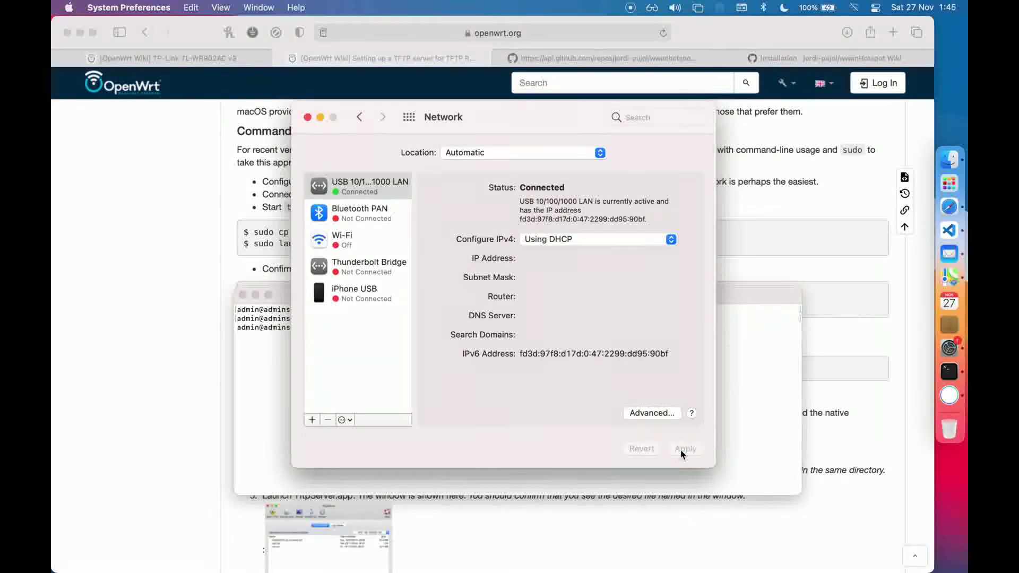
click(307, 117)
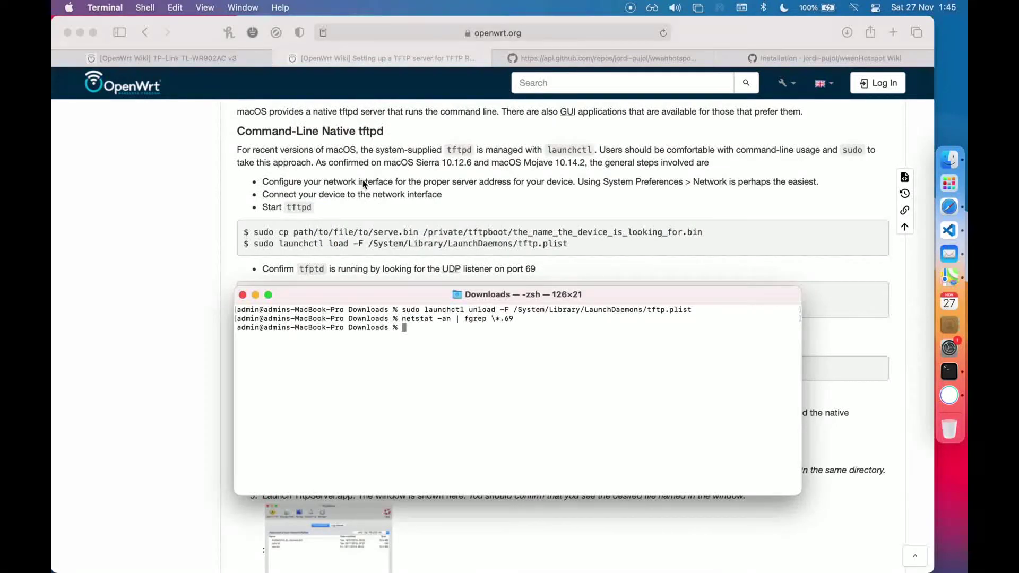
Switch on Maximise Compatibility under the iPhone's Settings > Personal Hotspot
click(412, 180)
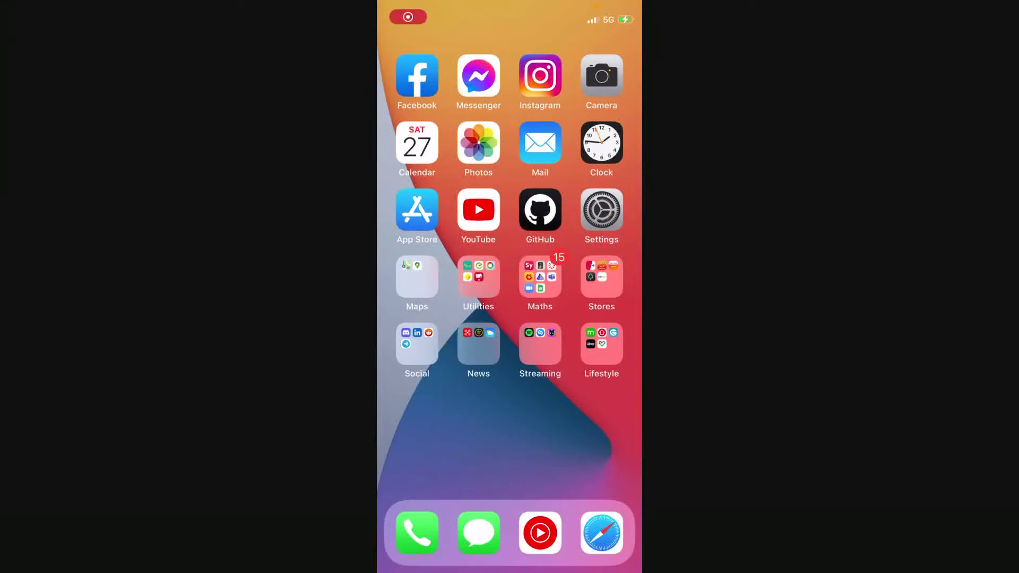
click(601, 209)
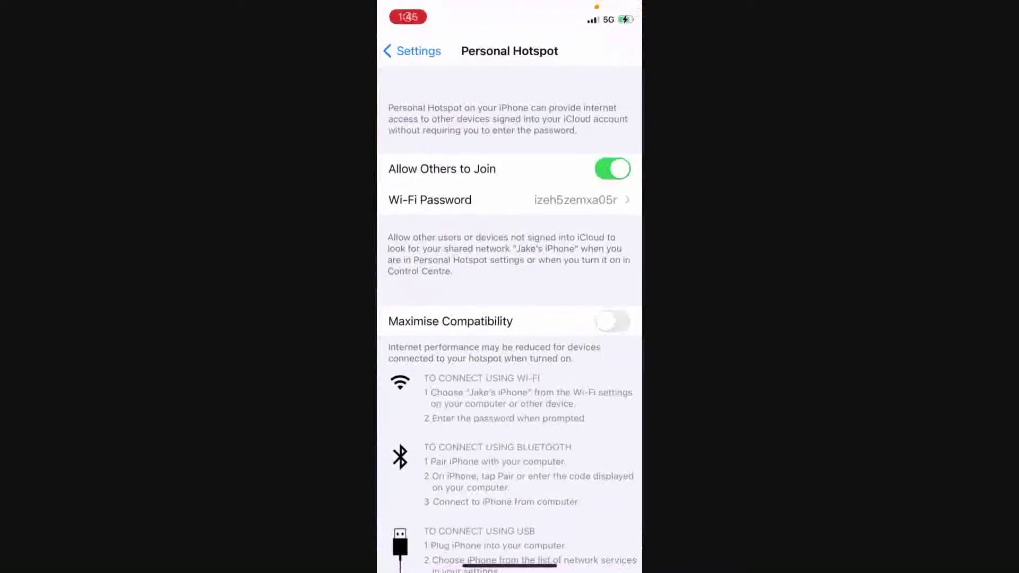
click(412, 51)
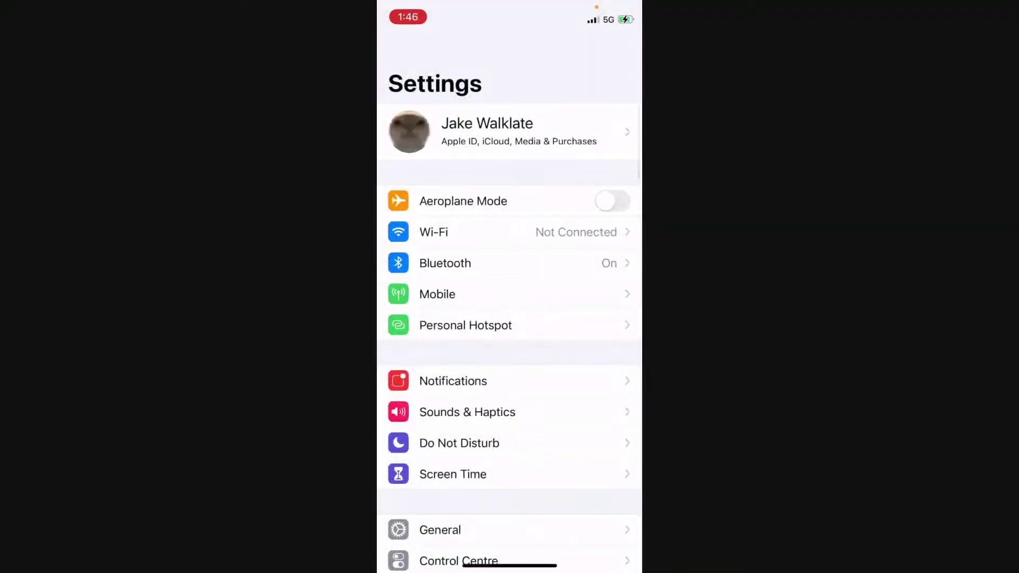
click(465, 326)
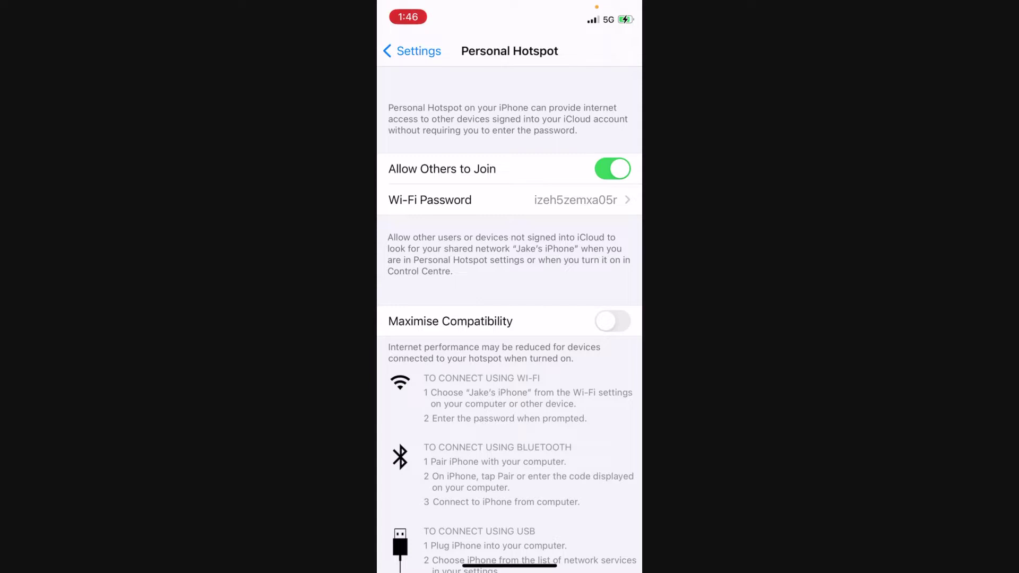
click(612, 321)
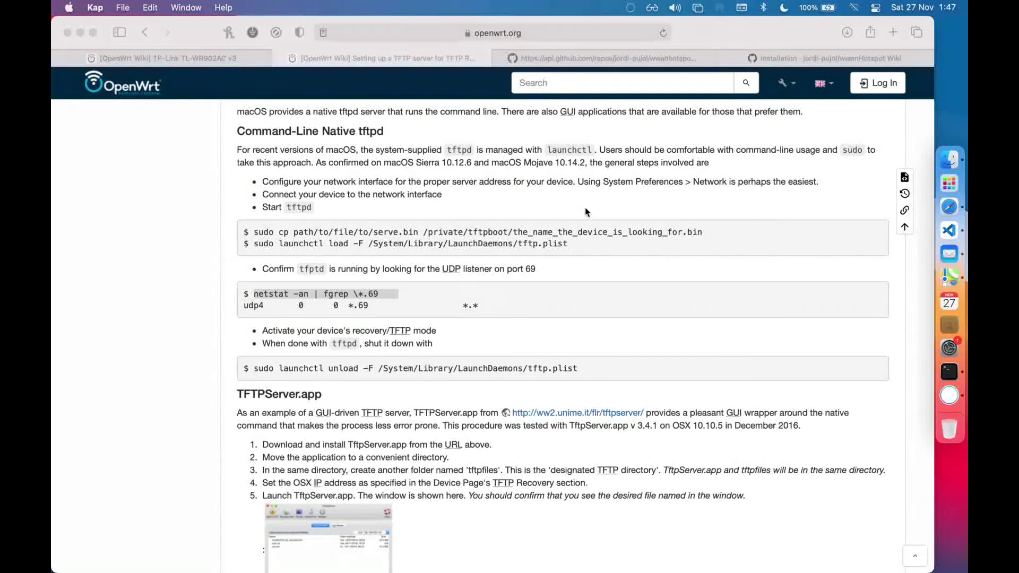
Load LuCI at 192.168.1.1 in a new tab and go to Network > Wireless
click(585, 212)
key(super+t)
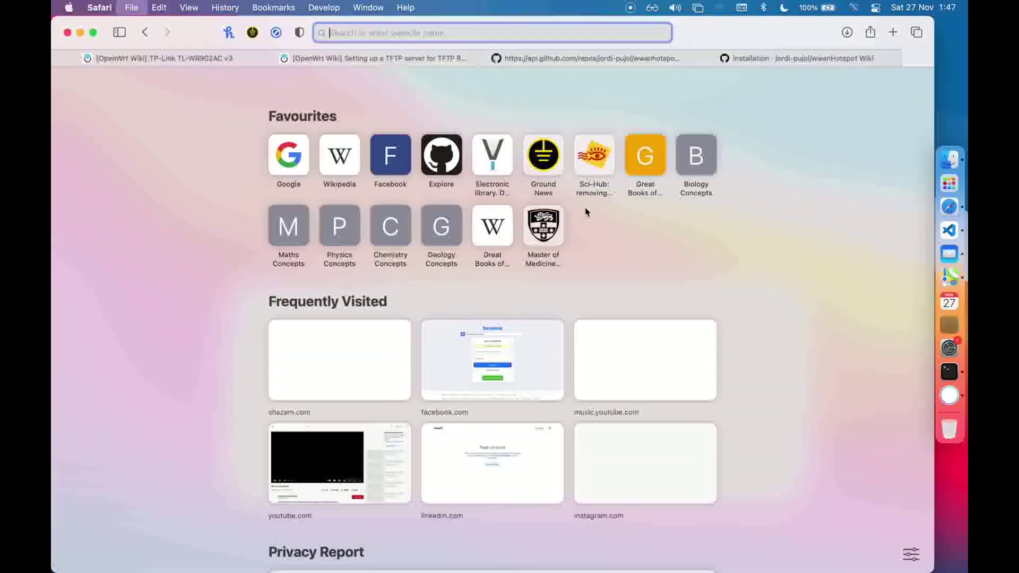
text(192.168.1.1)
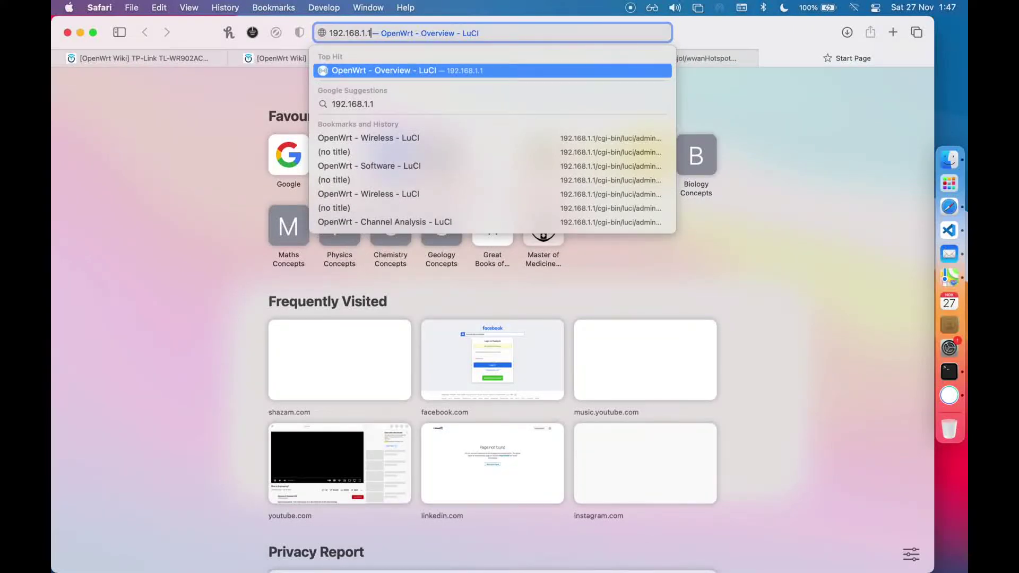
key(Return)
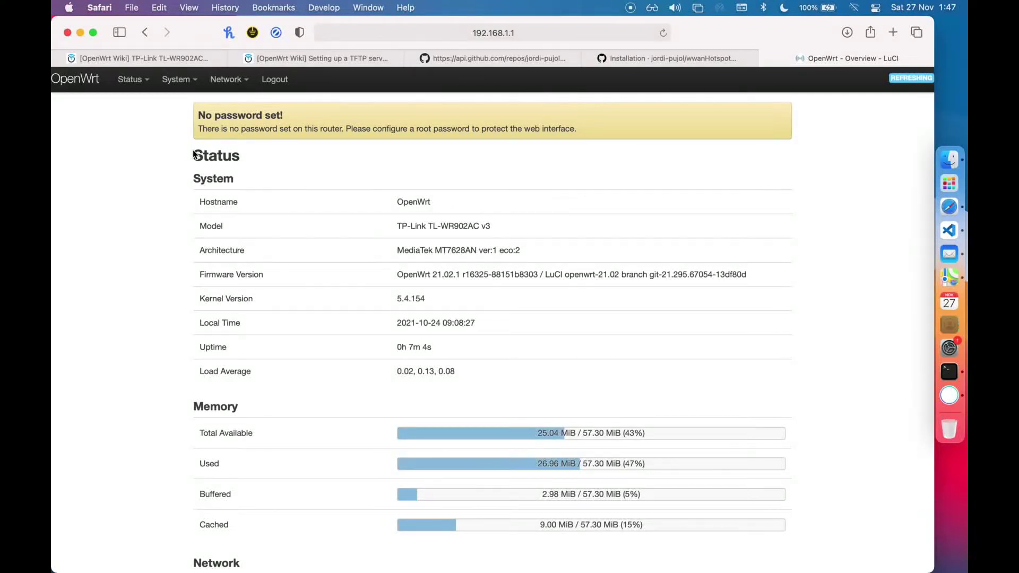
mouse_move(225, 79)
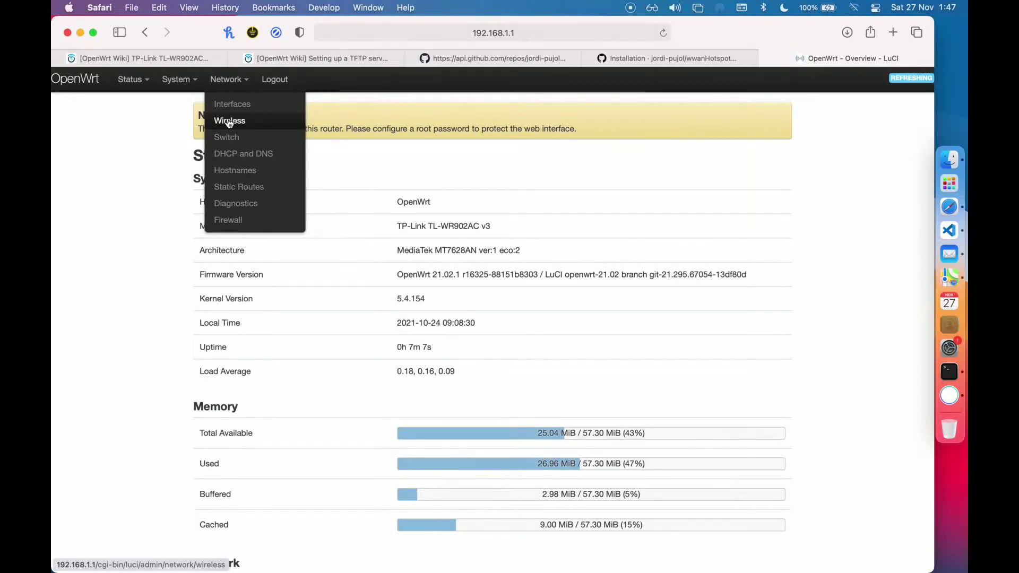
click(238, 125)
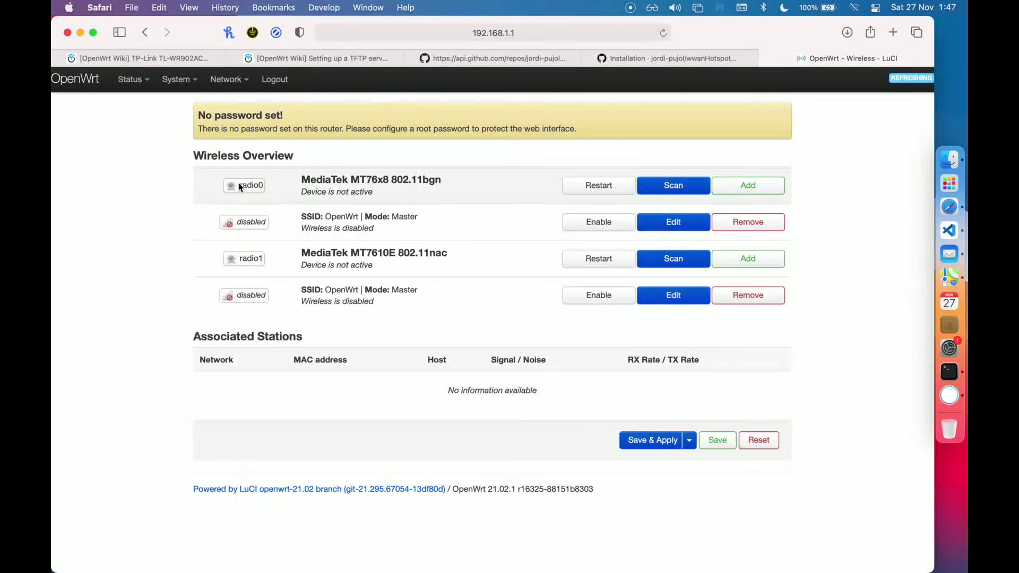
Scan on radio0 and join the iPhone hotspot as client network wwan, pasting its WPA passphrase
drag(237, 183, 417, 189)
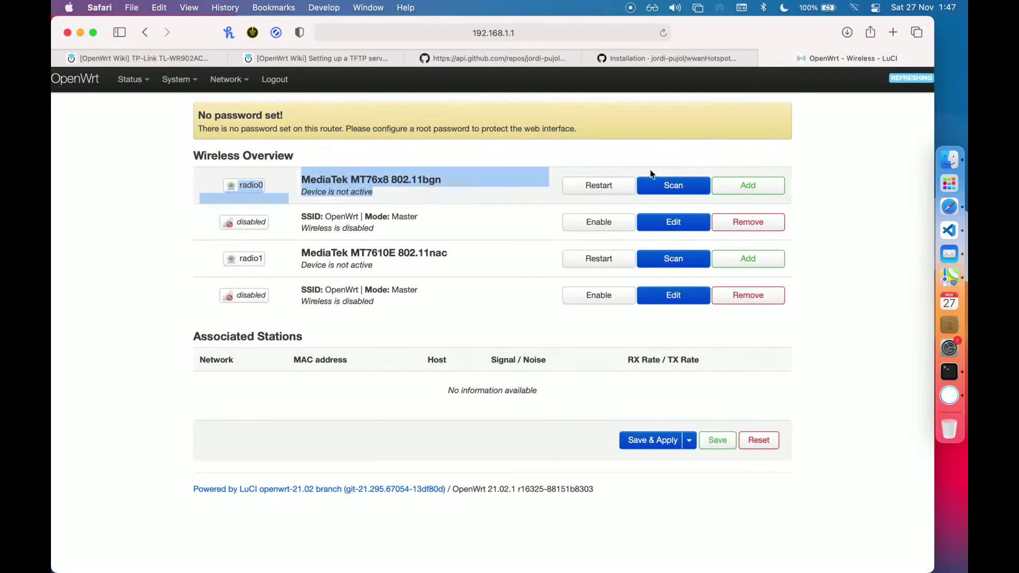
click(671, 187)
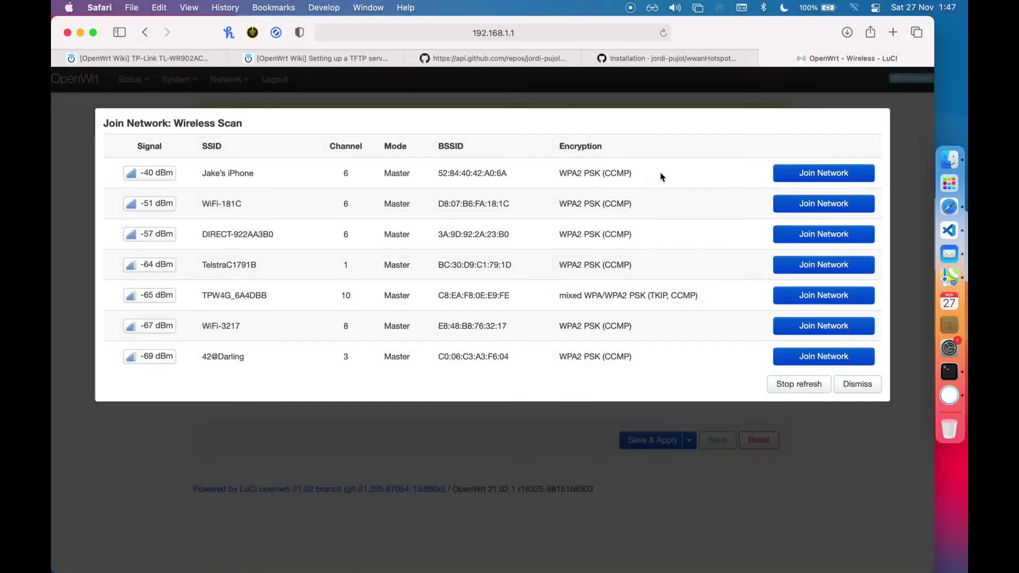
drag(661, 176, 199, 168)
click(812, 168)
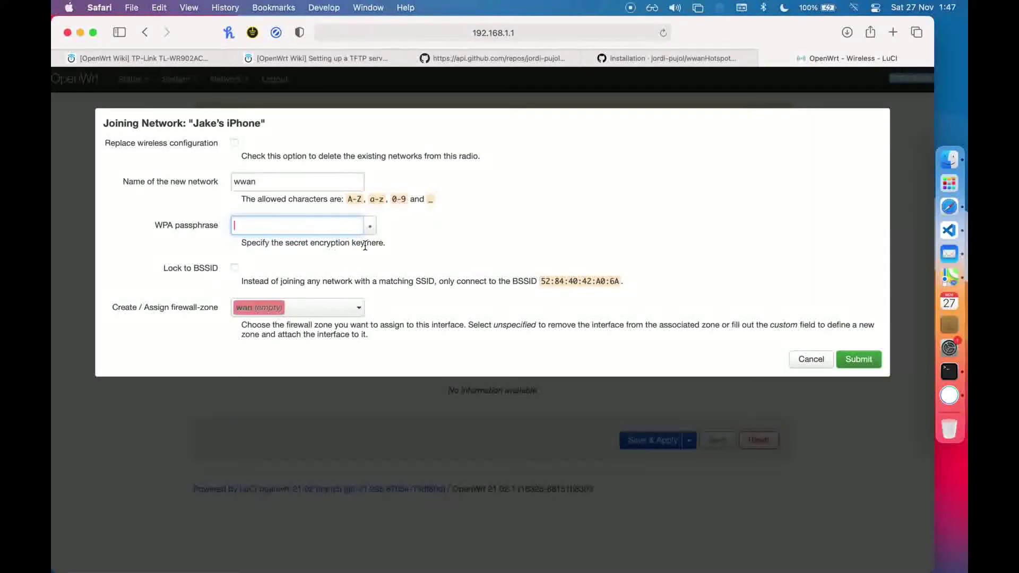
key(super+v)
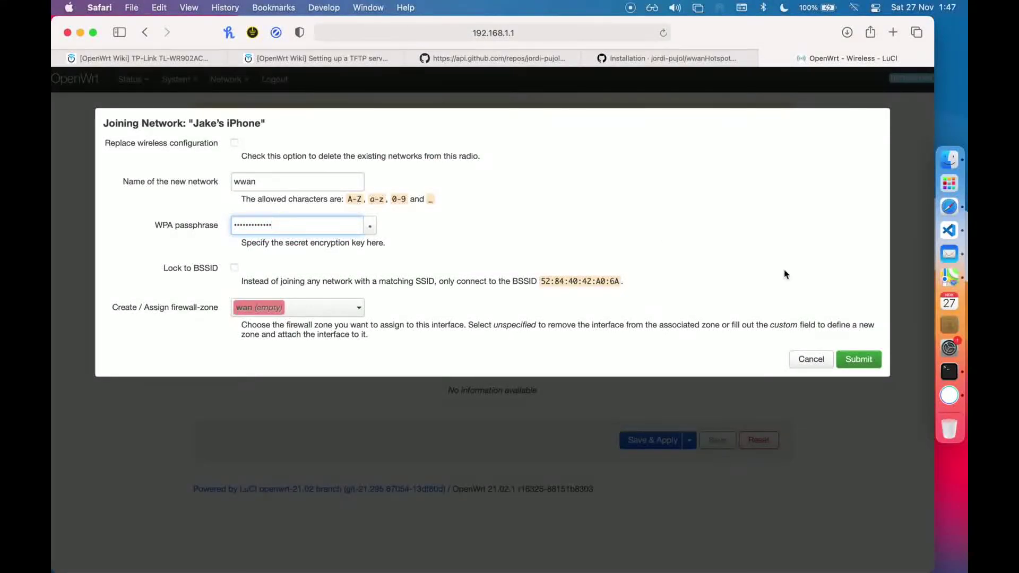
click(859, 361)
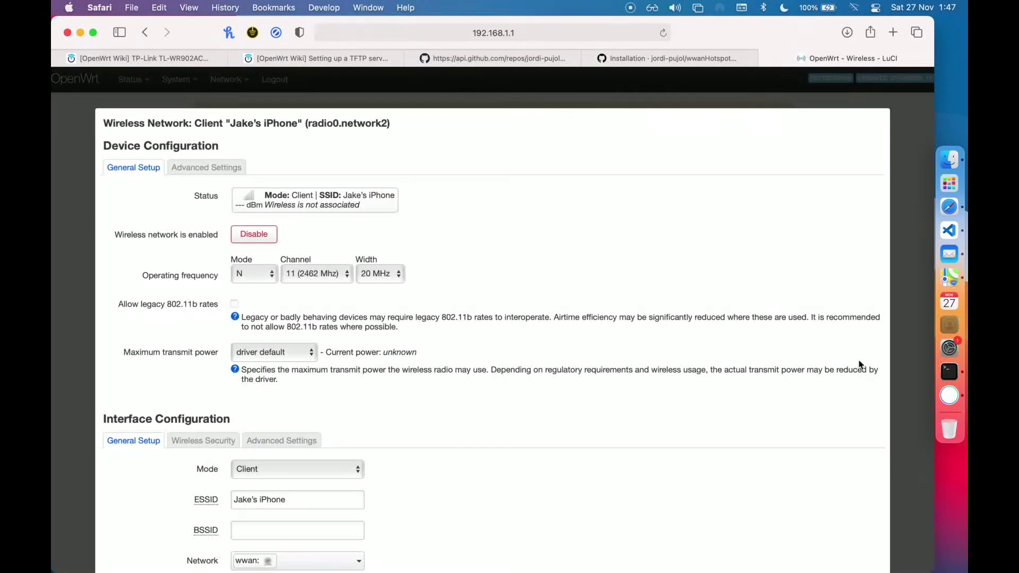
Keep wireless mode N, change the hotspot client's channel from 11 to auto, and save
scroll(499, 347, down, 2)
click(259, 234)
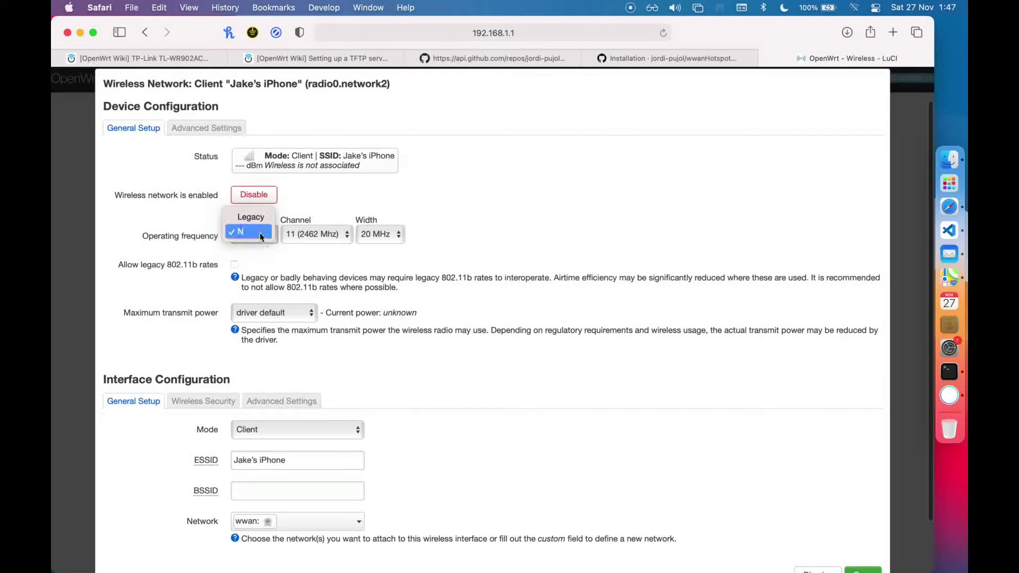
click(259, 234)
scroll(255, 234, down, 2)
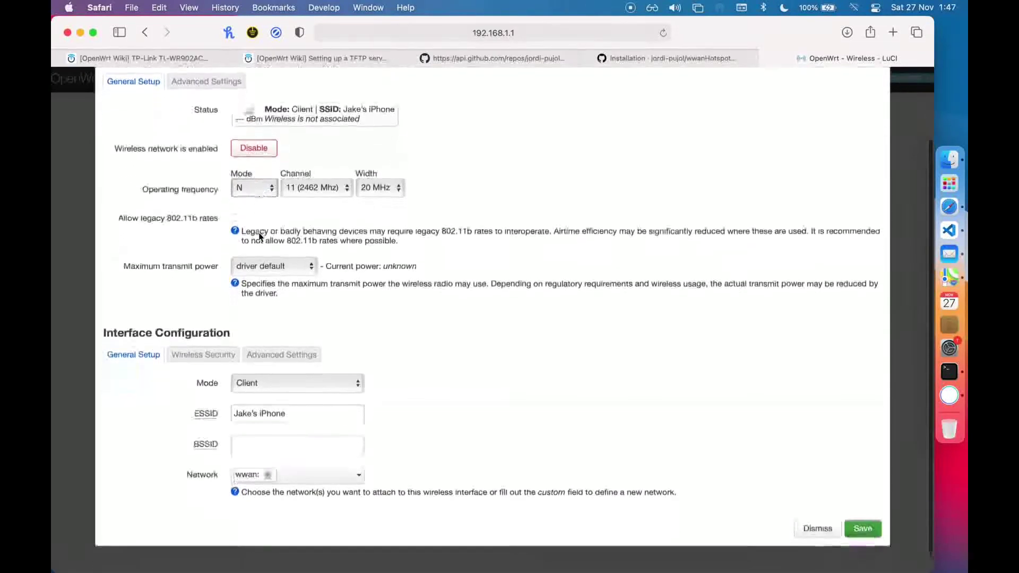
click(224, 353)
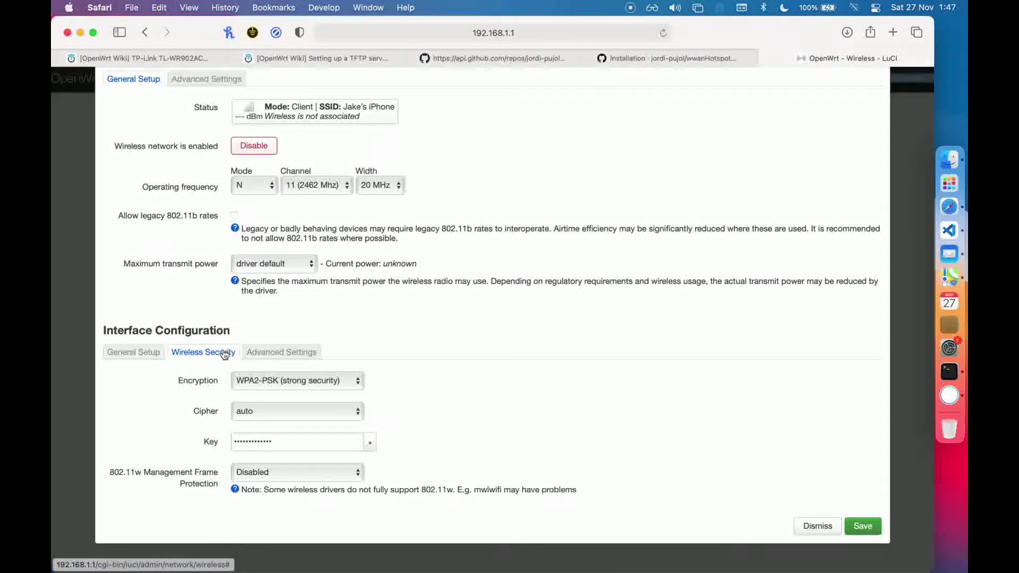
click(158, 352)
click(317, 185)
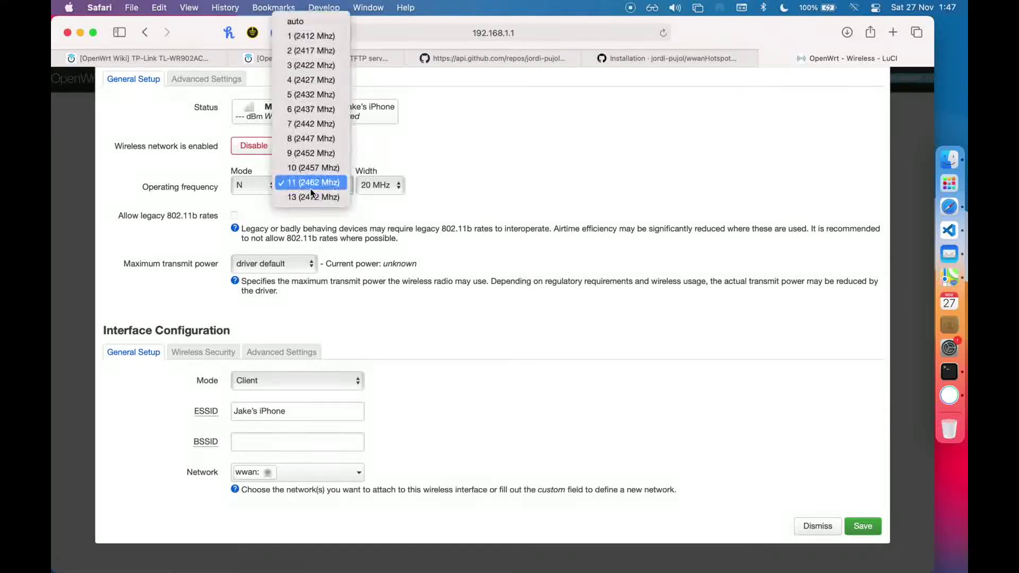
click(328, 22)
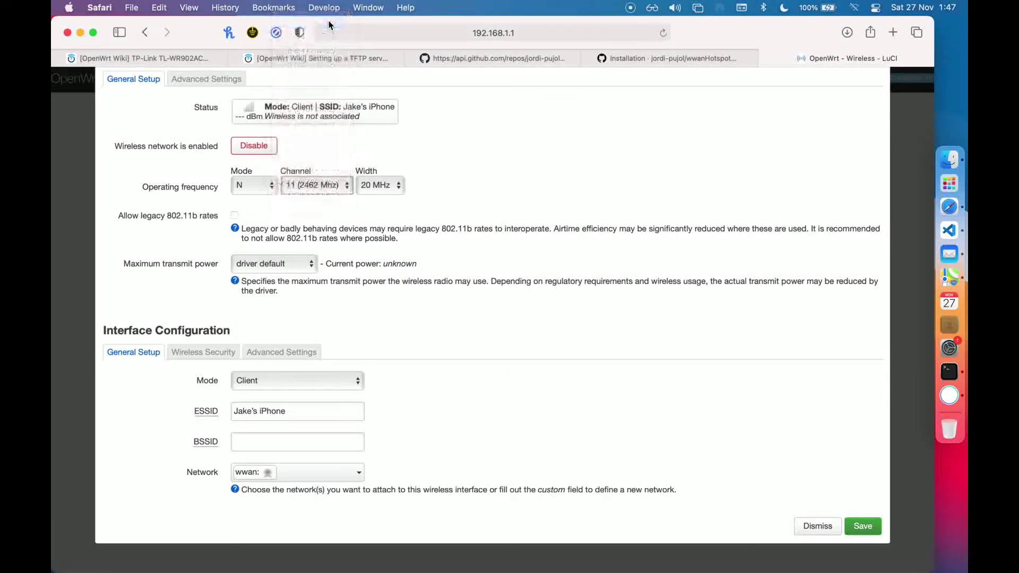
click(865, 527)
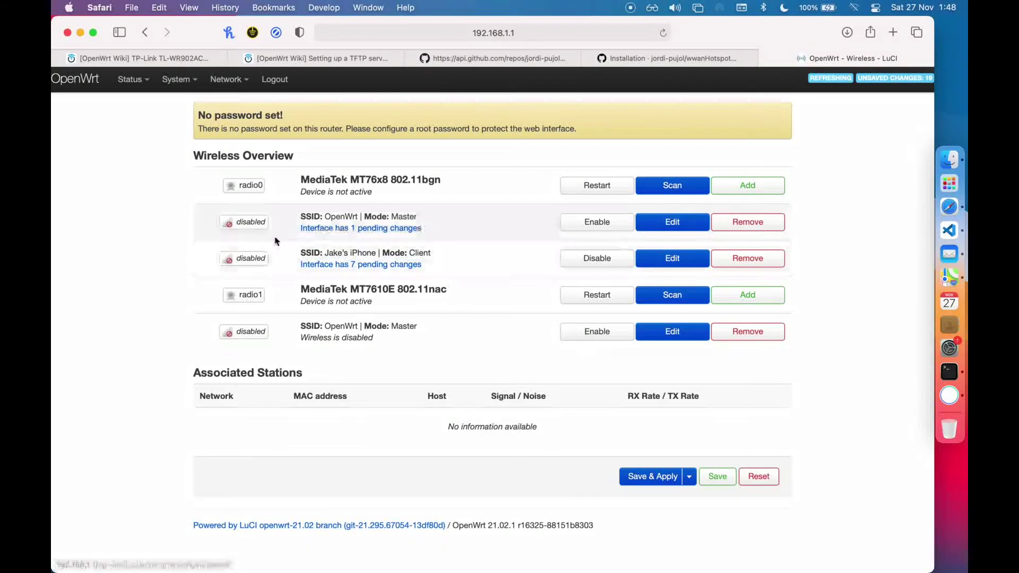
Open the radio0 OpenWrt access point for editing, keeping wireless mode N
drag(302, 213, 338, 216)
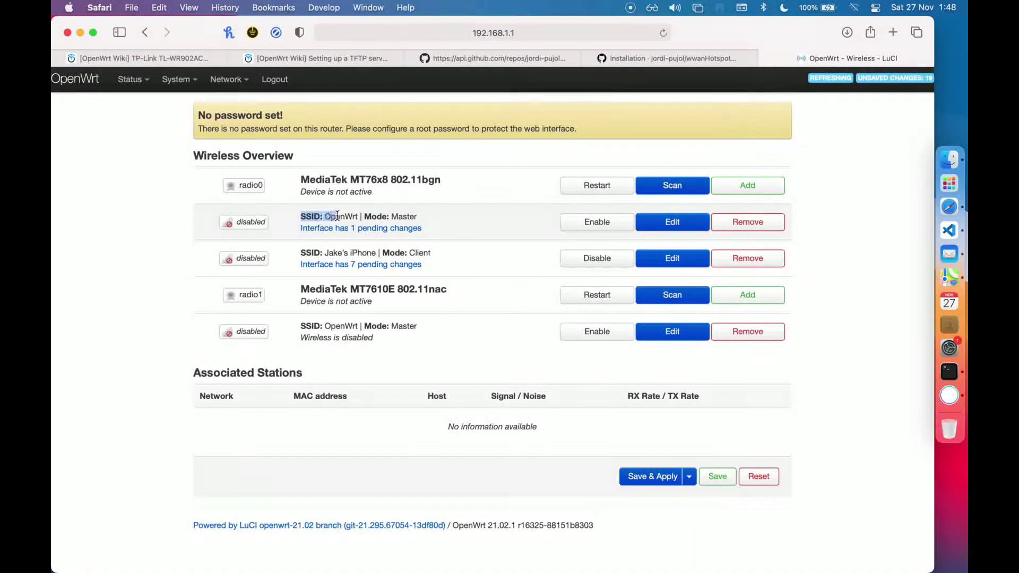
click(365, 213)
click(673, 222)
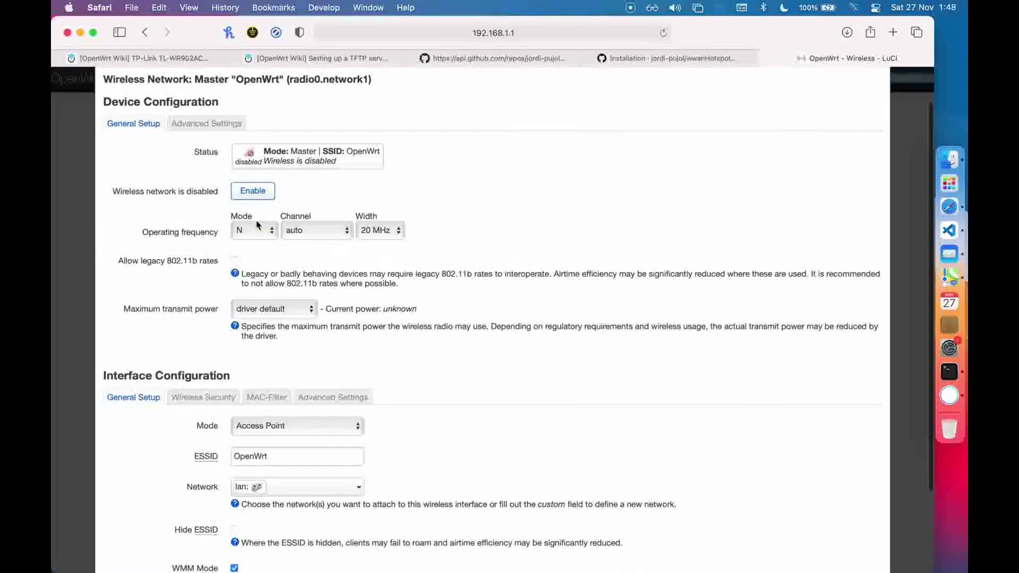
click(255, 229)
click(253, 229)
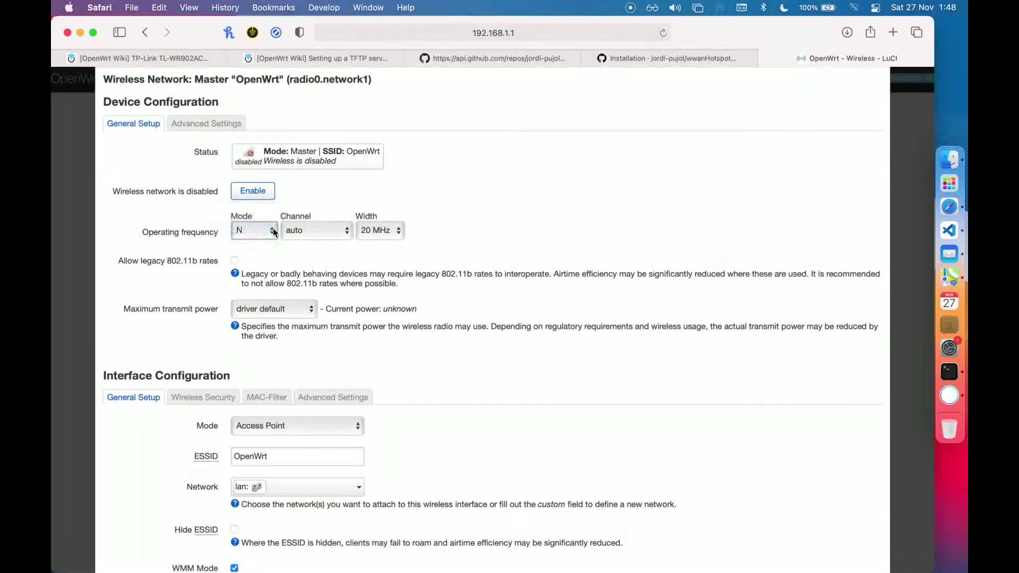
Set the access point's encryption to WPA2-PSK with the pasted key and save
scroll(341, 248, down, 3)
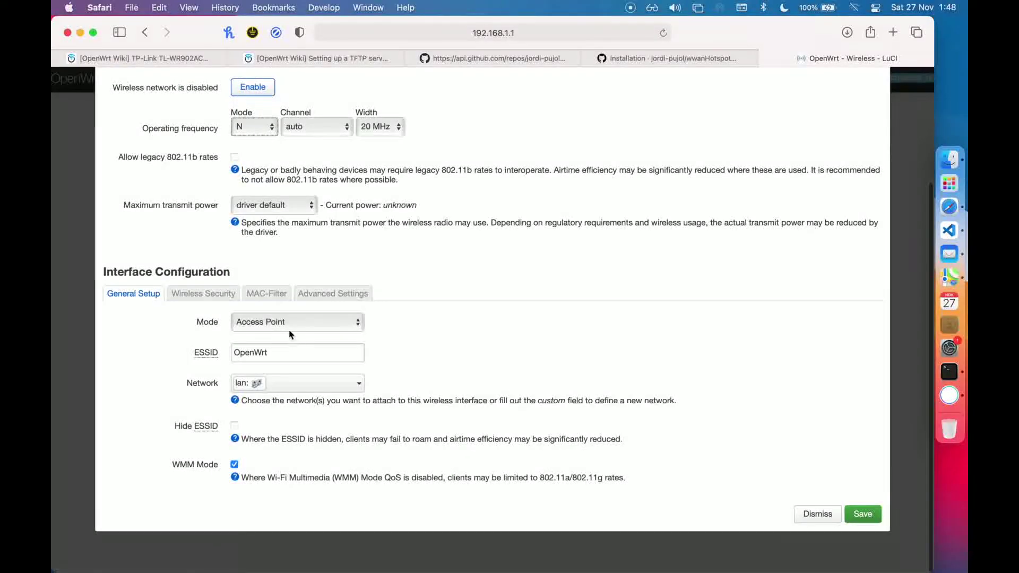
click(211, 296)
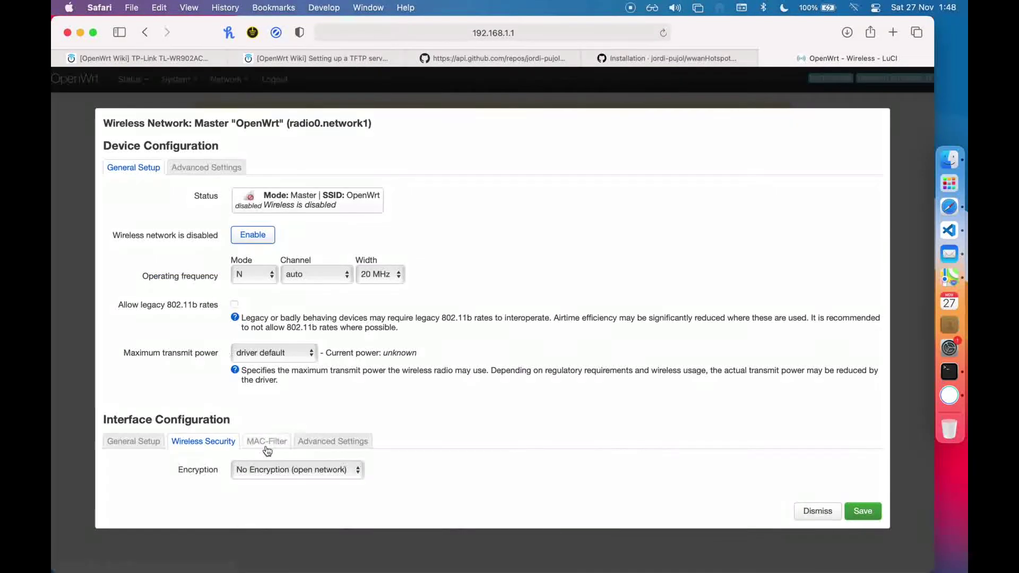
click(268, 469)
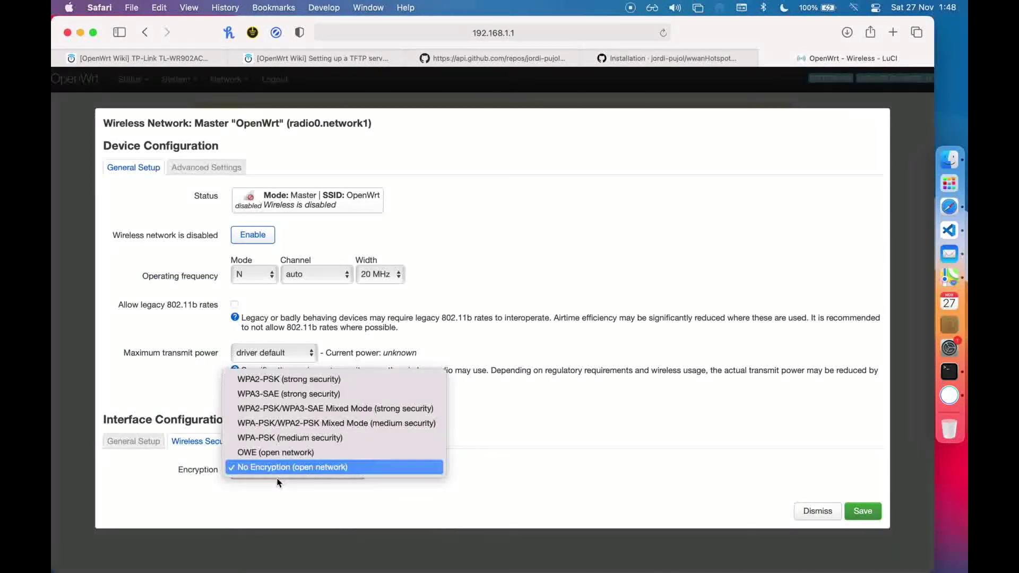
click(341, 377)
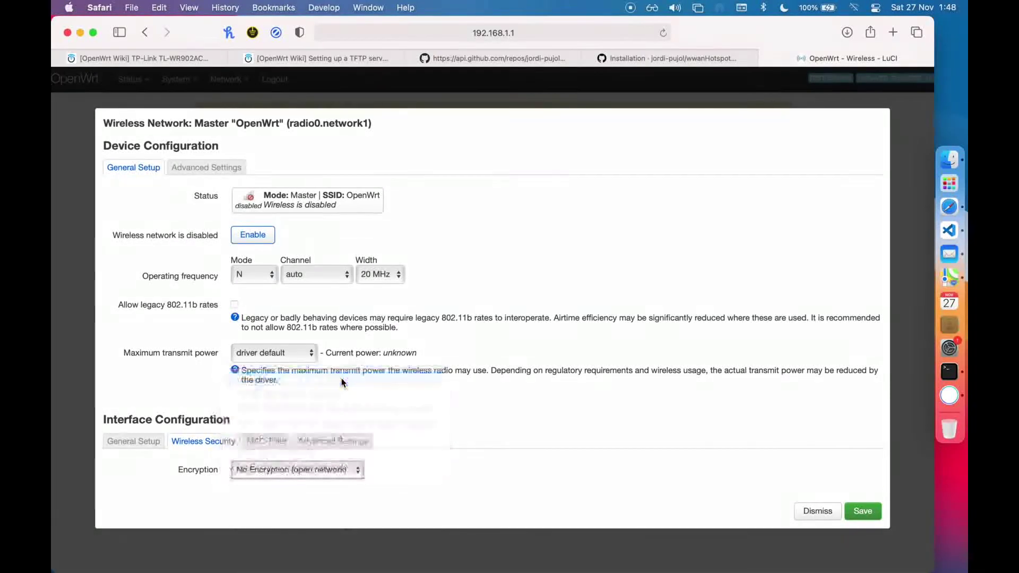
scroll(317, 414, down, 3)
click(317, 427)
key(super+v)
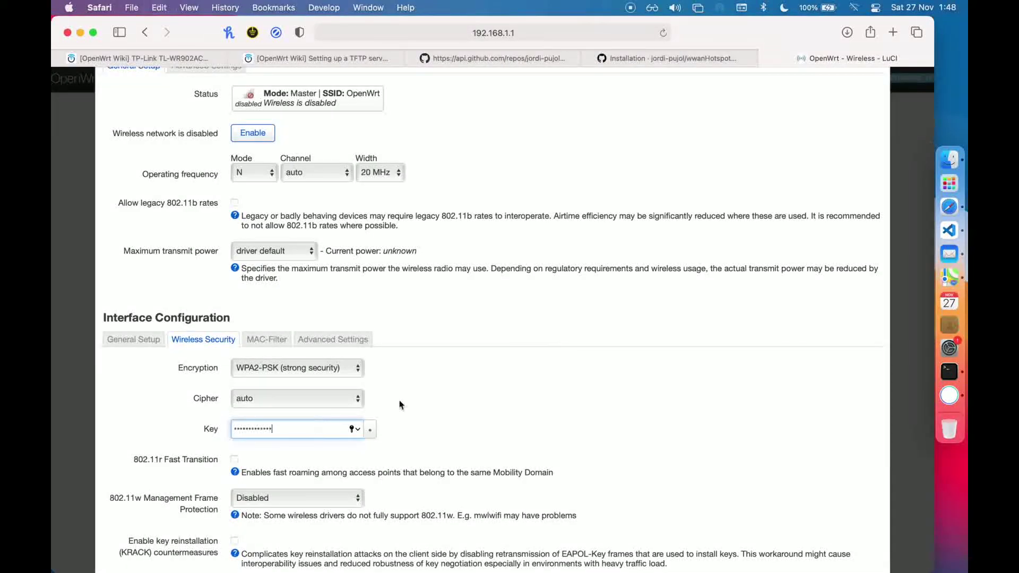
scroll(483, 398, down, 3)
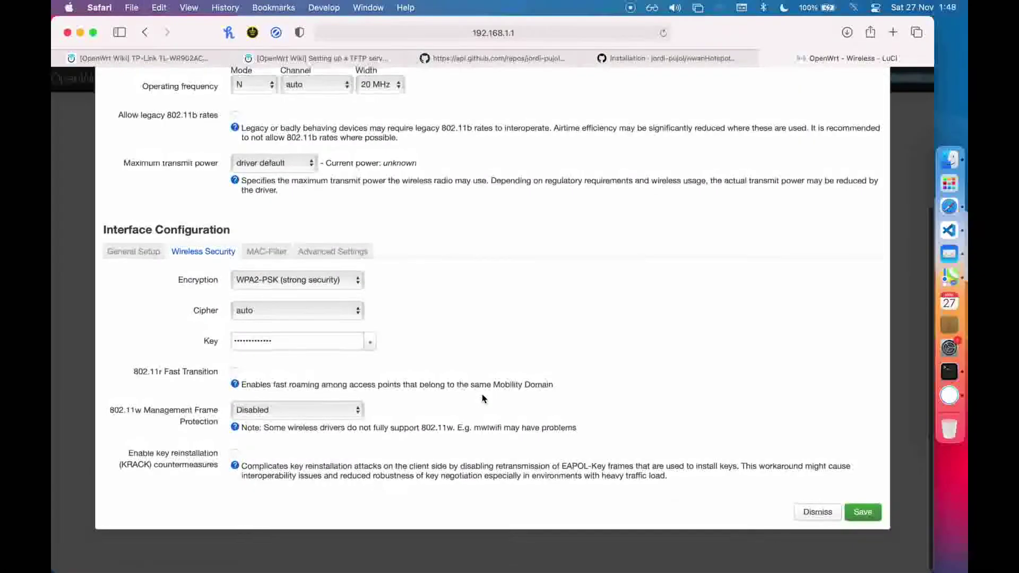
click(862, 511)
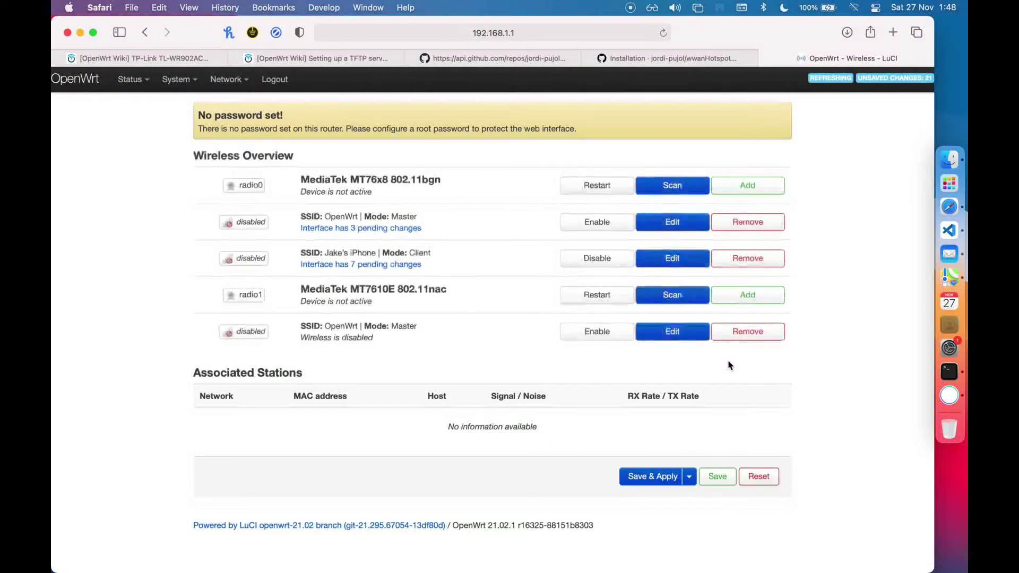
Enable the OpenWrt access point on the MT76x8 radio and Save & Apply the pending changes
click(596, 223)
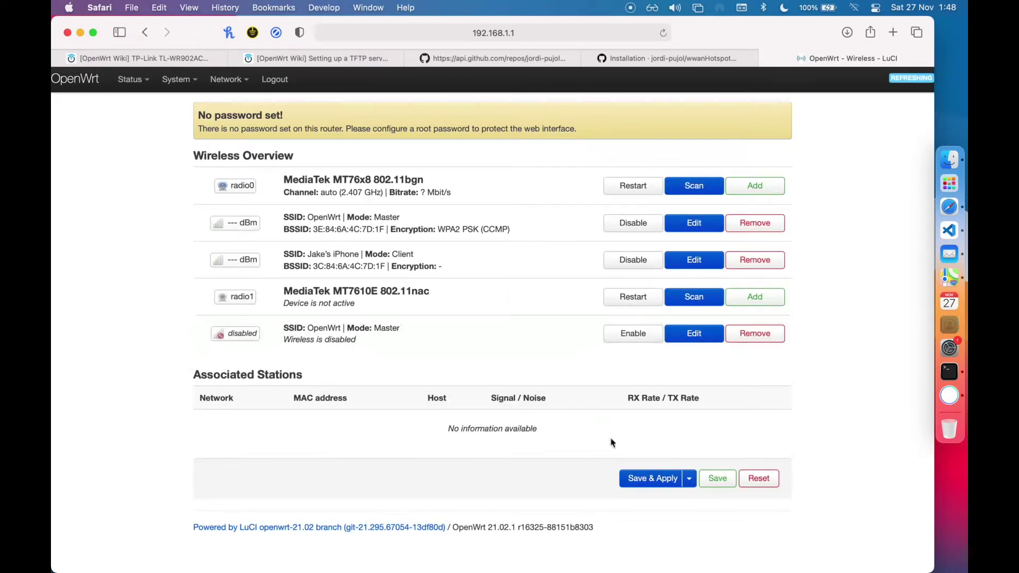
click(652, 482)
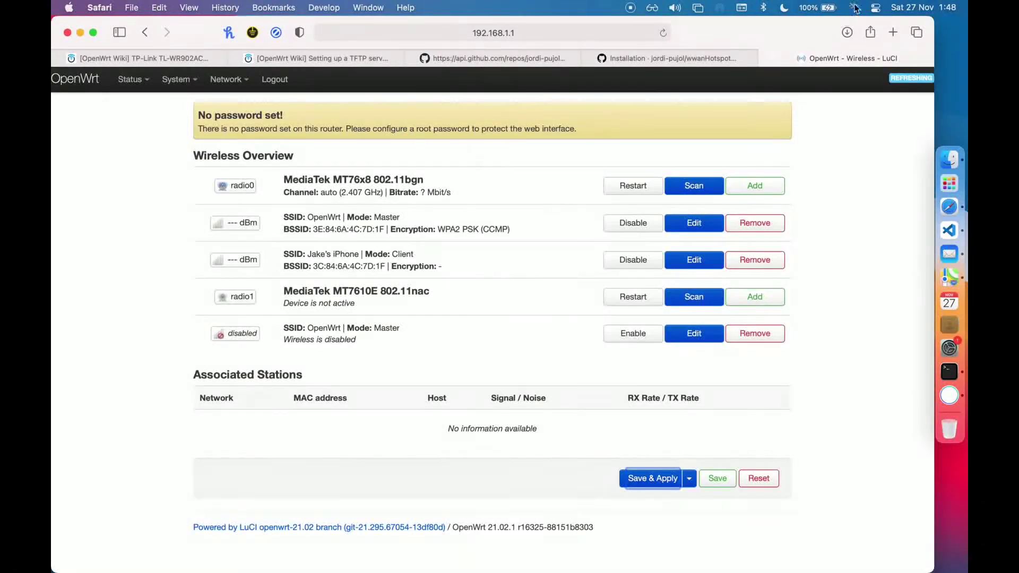
click(855, 8)
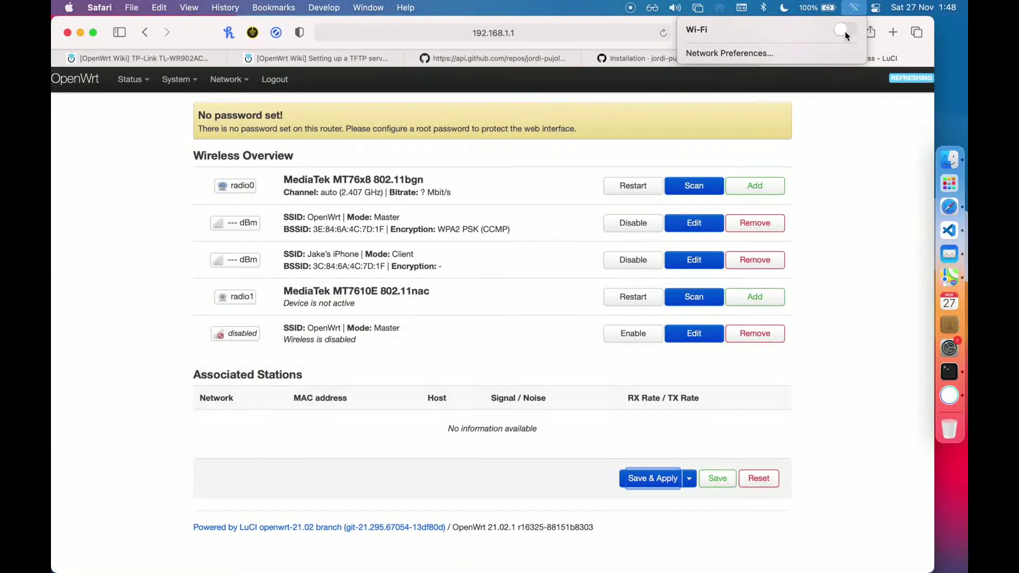
Switch the Mac's Wi-Fi on, browse the nearby networks, and launch System Preferences
click(845, 31)
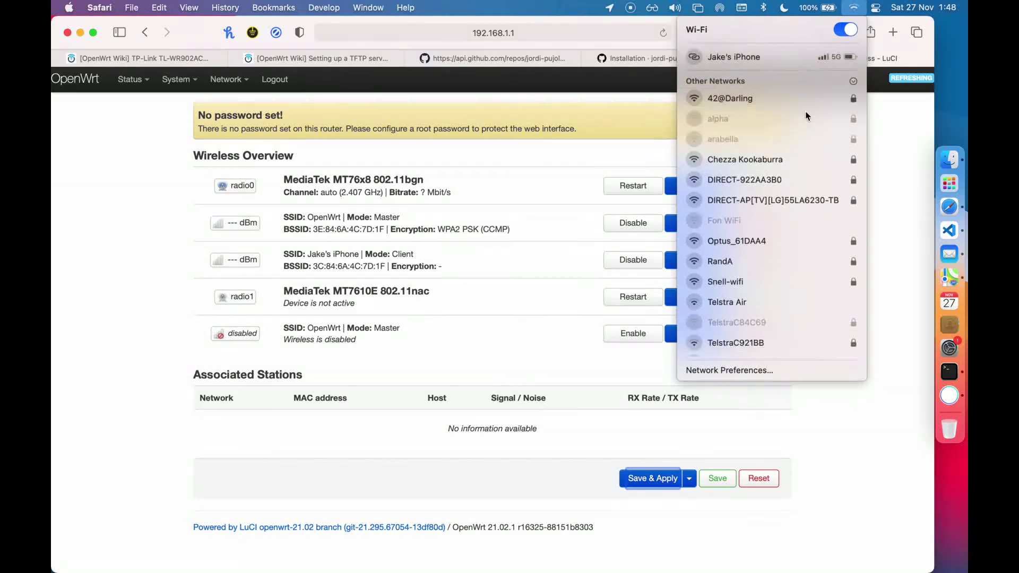
scroll(805, 115, down, 10)
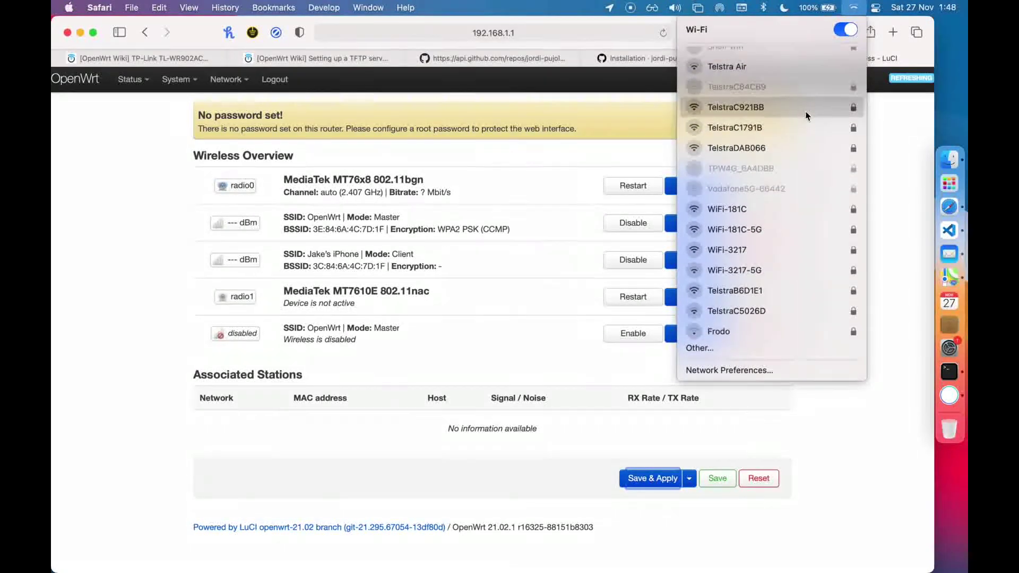
scroll(788, 221, up, 10)
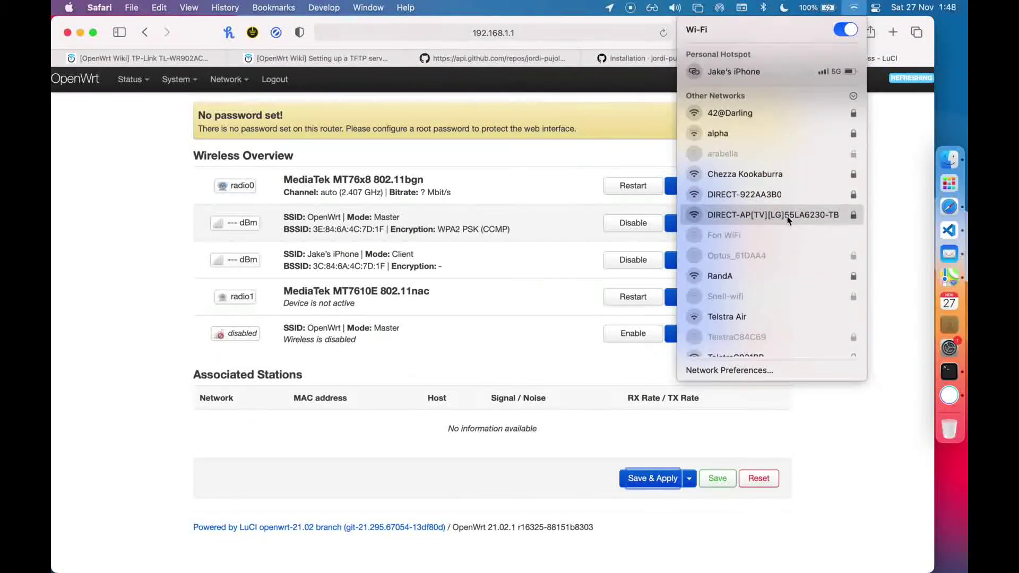
scroll(787, 220, down, 5)
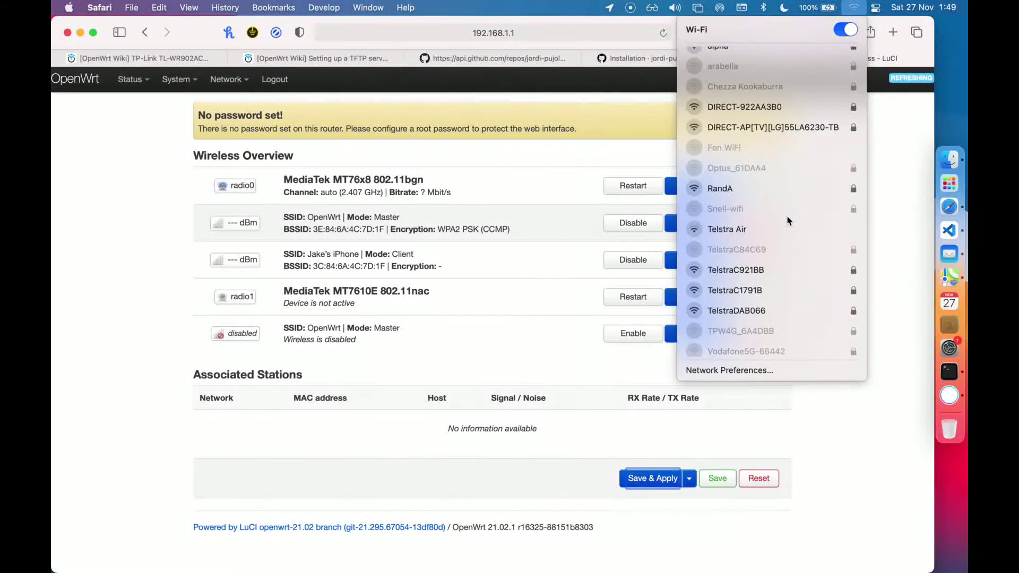
scroll(787, 220, down, 5)
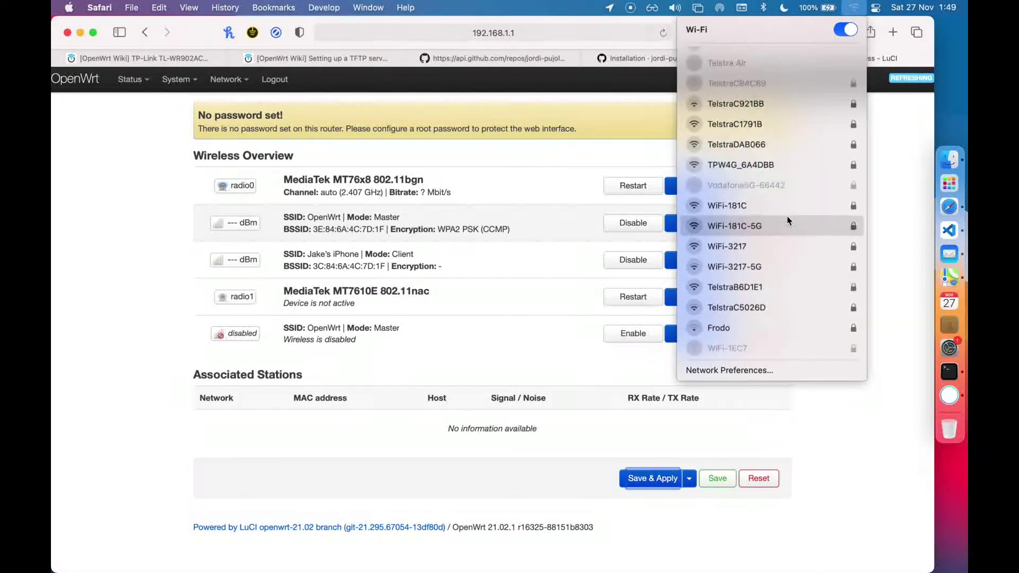
scroll(788, 215, down, 2)
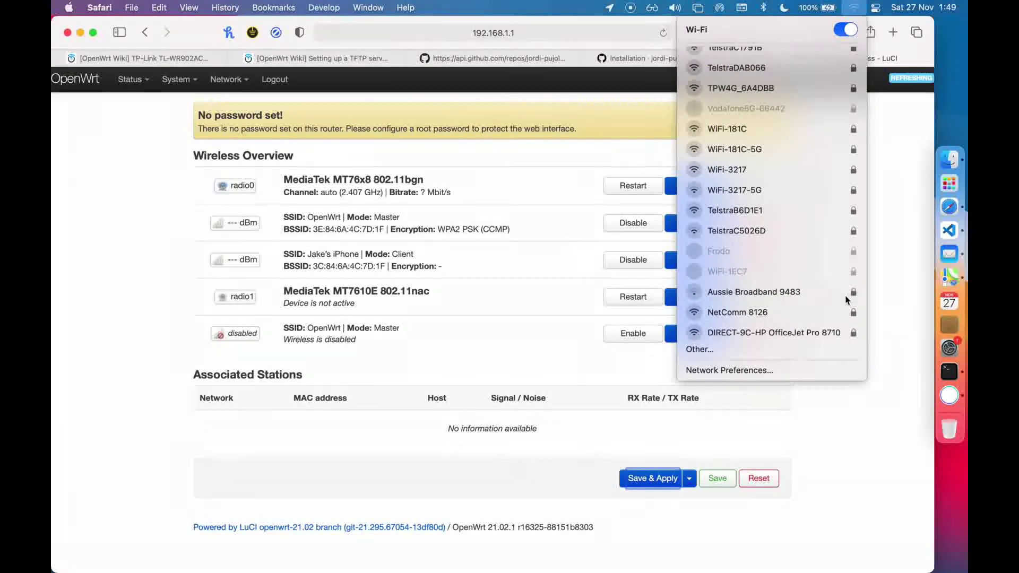
scroll(805, 281, up, 10)
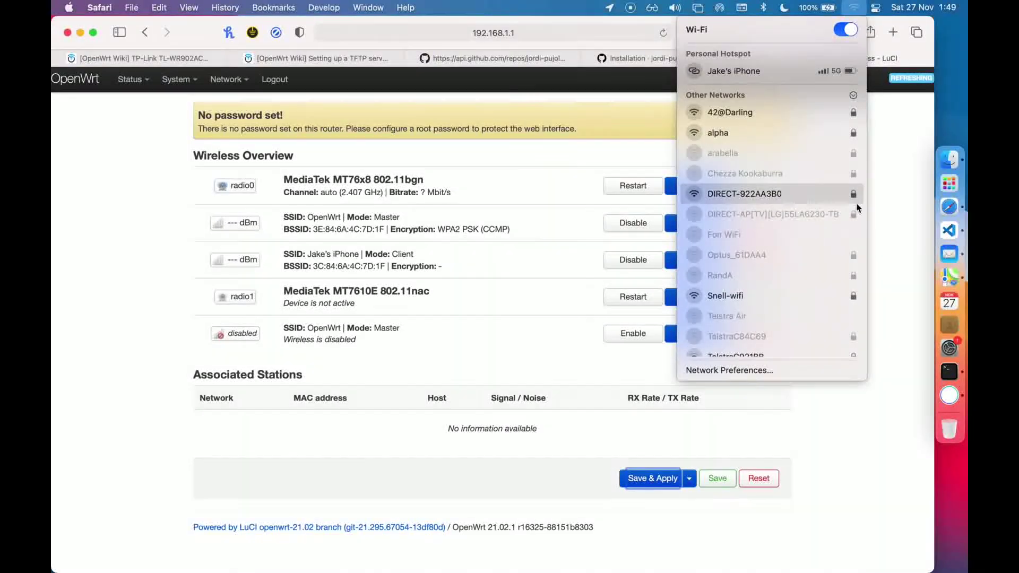
click(950, 348)
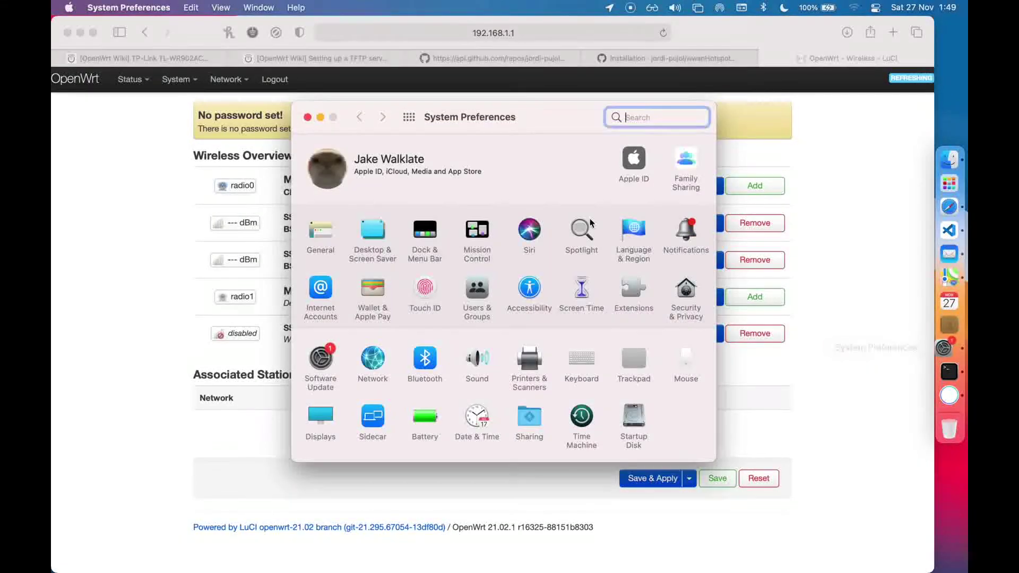
In Network's Wi-Fi settings, join the OpenWrt network with its WPA2 password to get 192.168.1.229
click(373, 363)
click(366, 213)
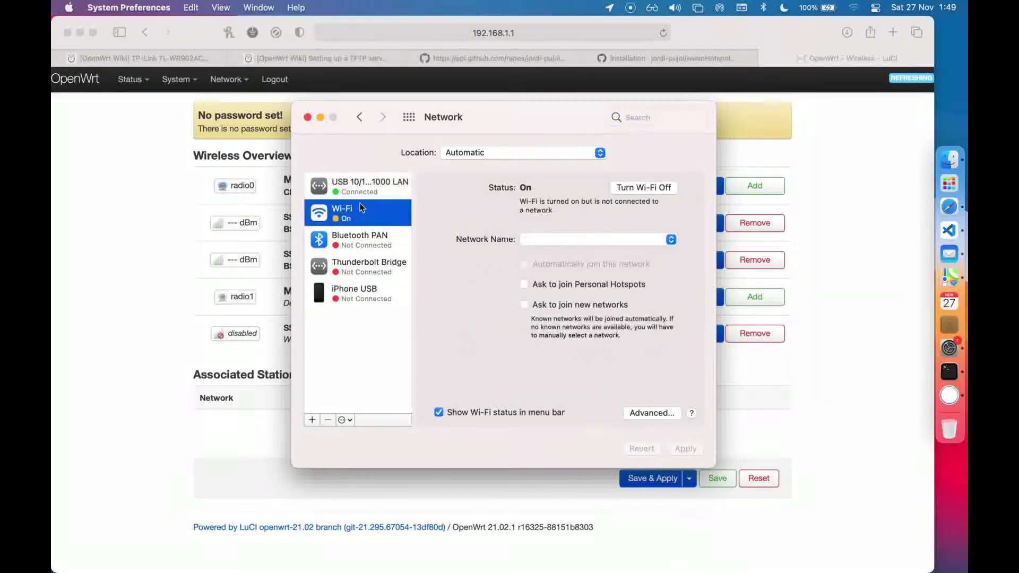
click(606, 240)
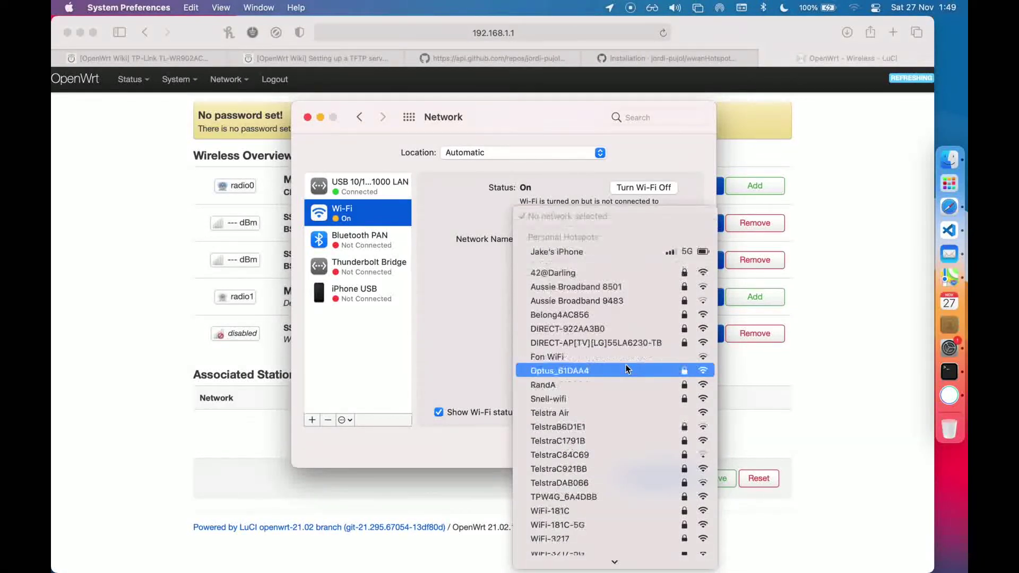
click(627, 369)
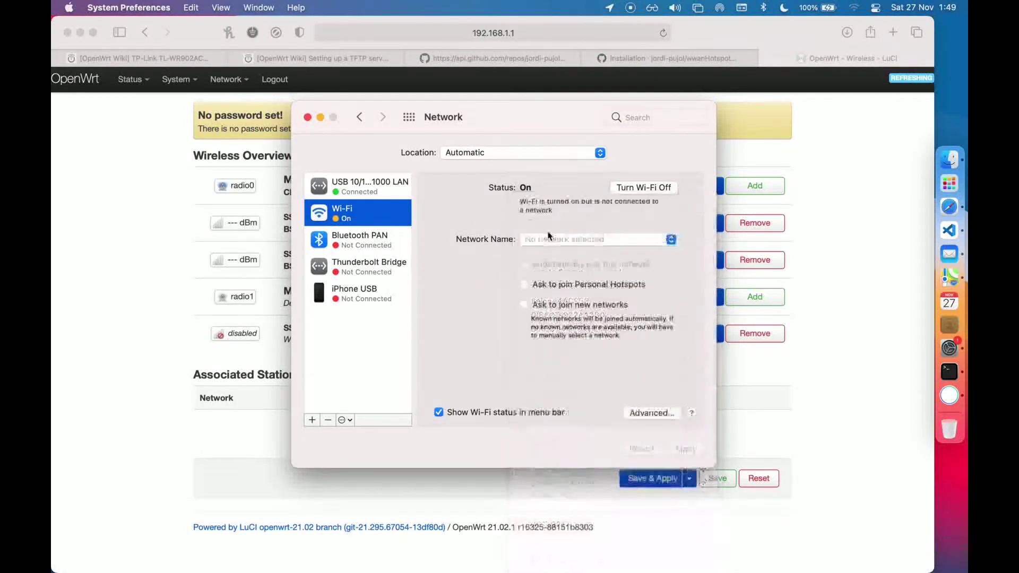
click(645, 240)
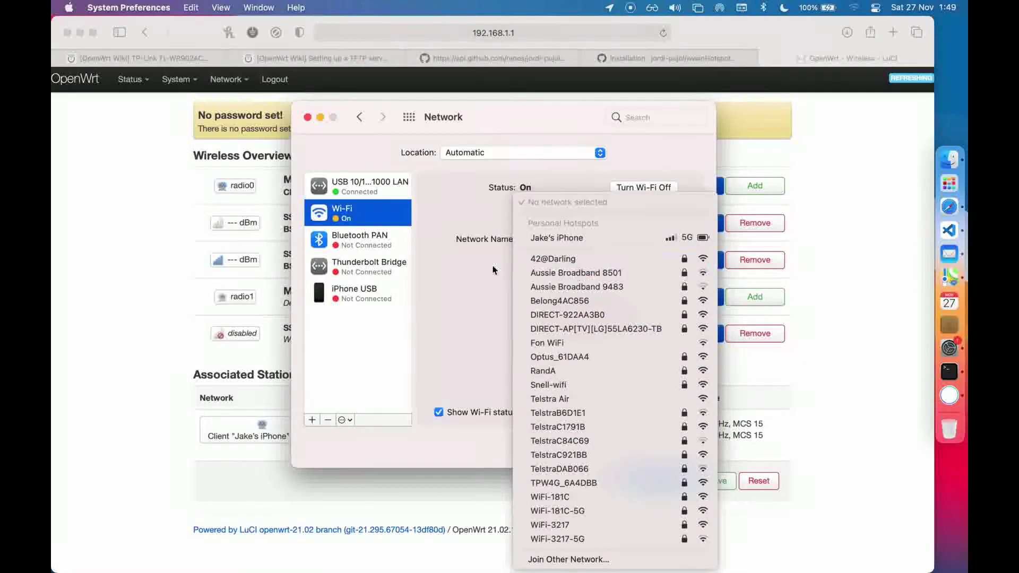
click(630, 6)
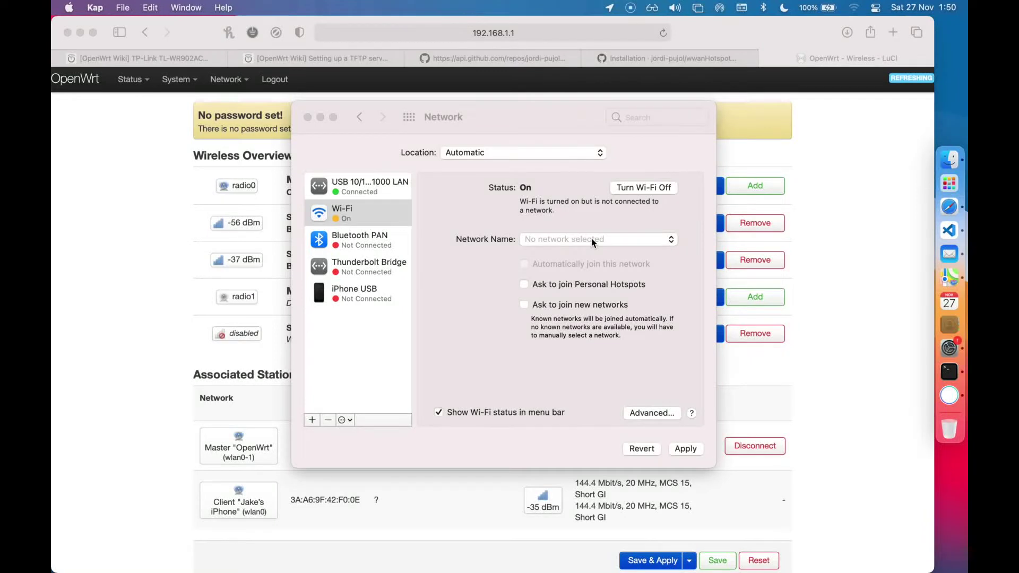
click(593, 241)
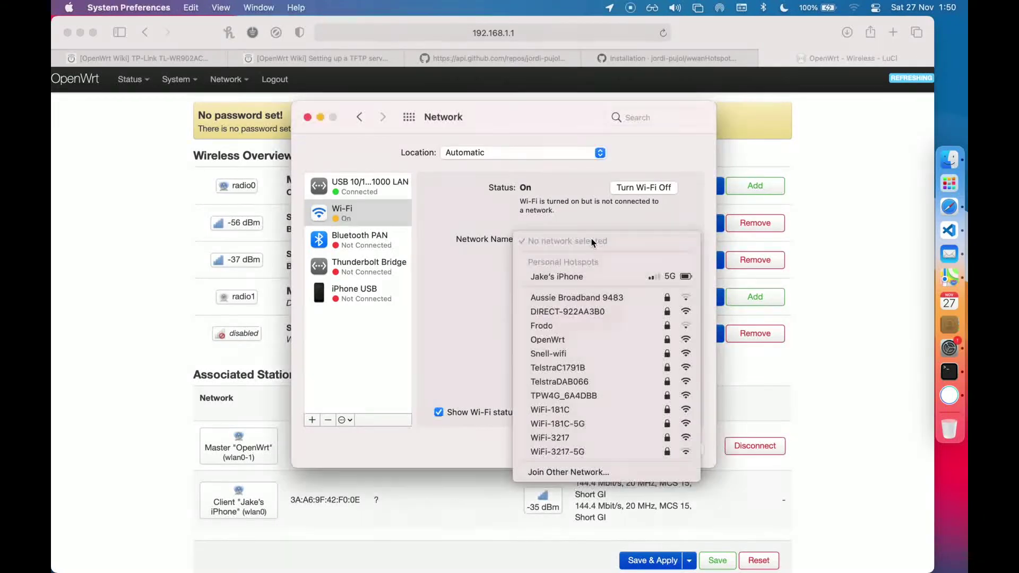
click(548, 339)
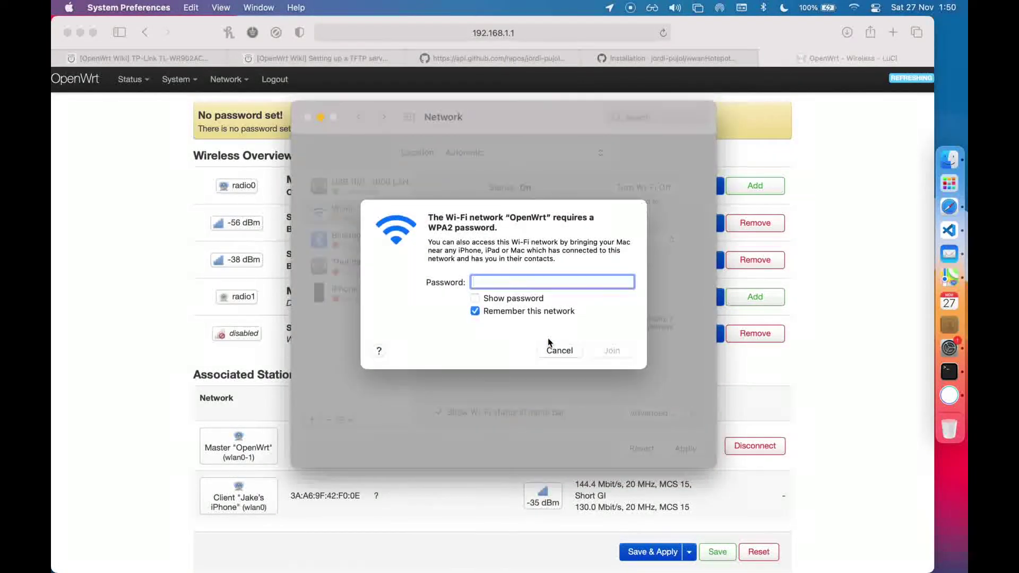
key(super+v)
key(Return)
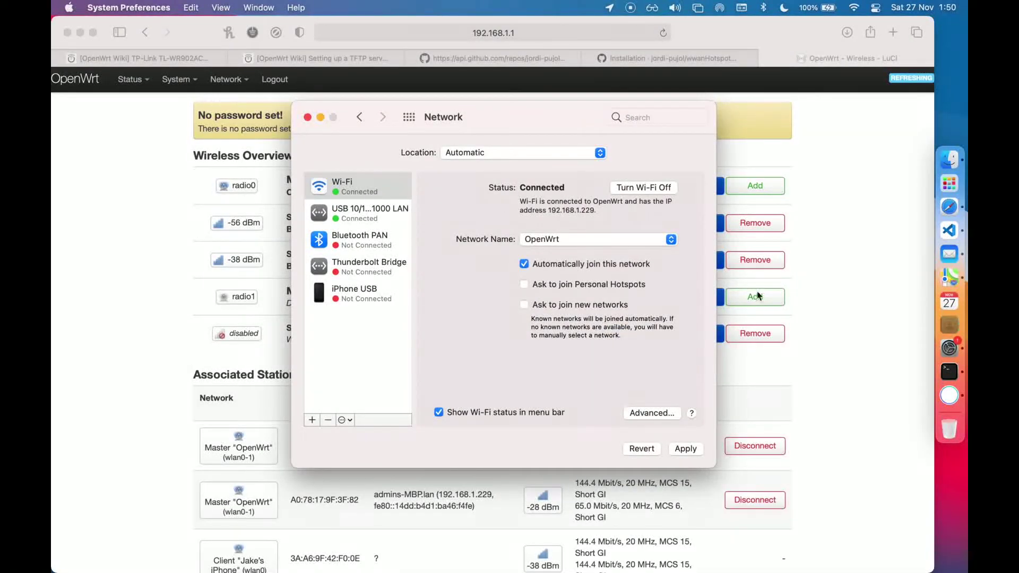
Quit System Preferences, load google.com in a new Safari tab to confirm internet, then close it
key(super+q)
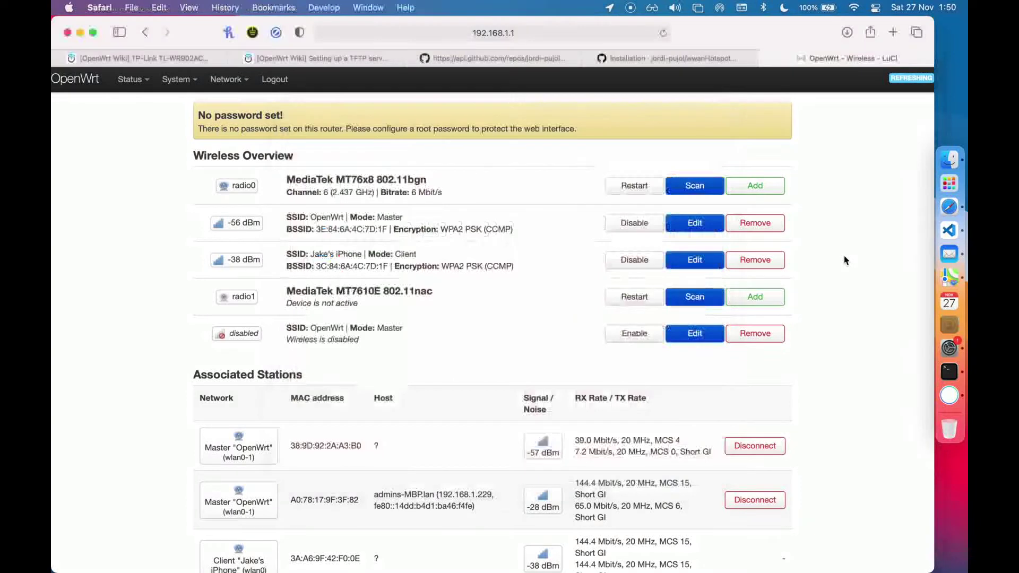
key(super+t)
text(google.com)
key(Return)
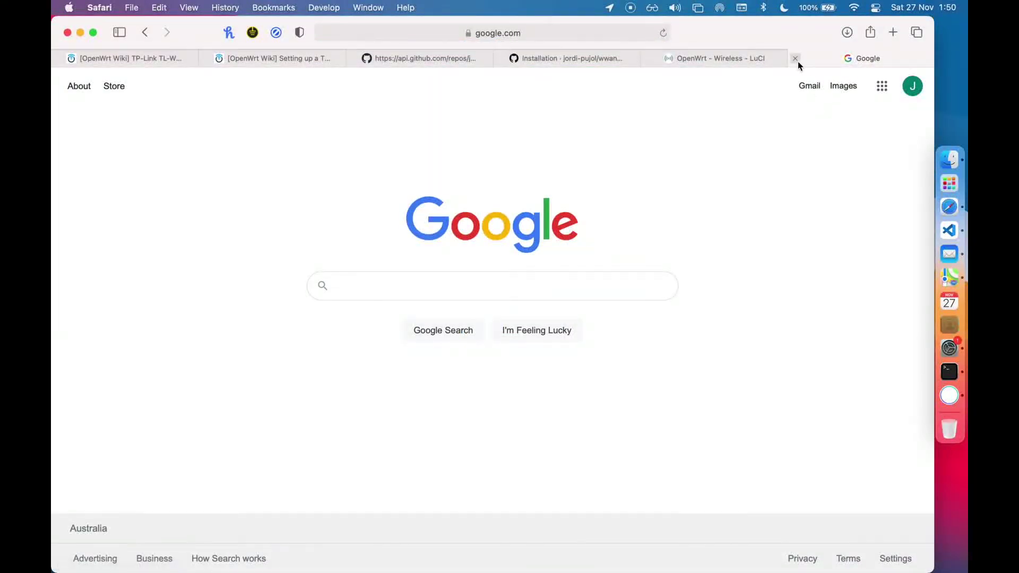
click(798, 60)
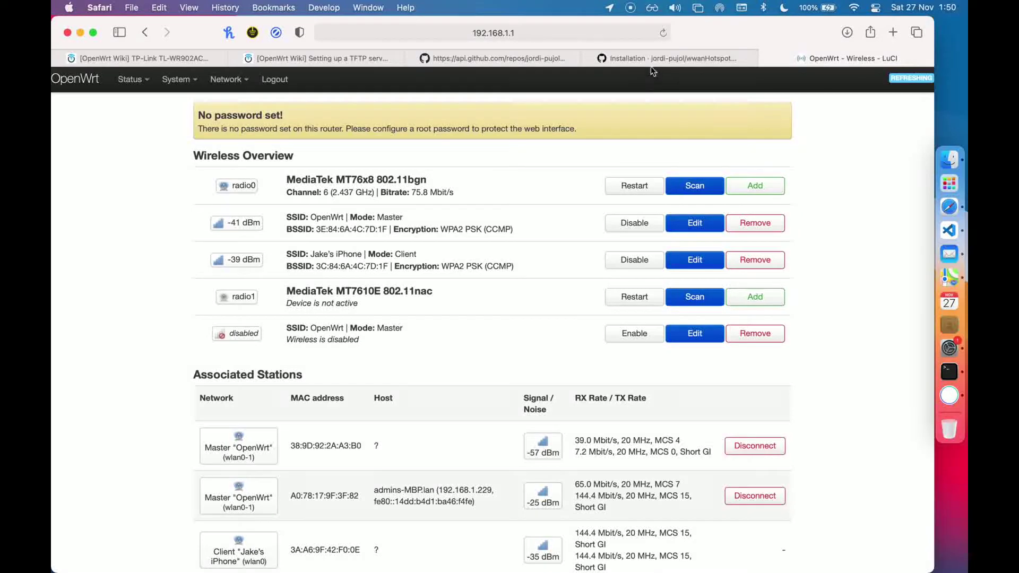
Copy the package's browser_download_url and open it in the address bar to download wwanHotspot_2.39_all.ipk
click(527, 58)
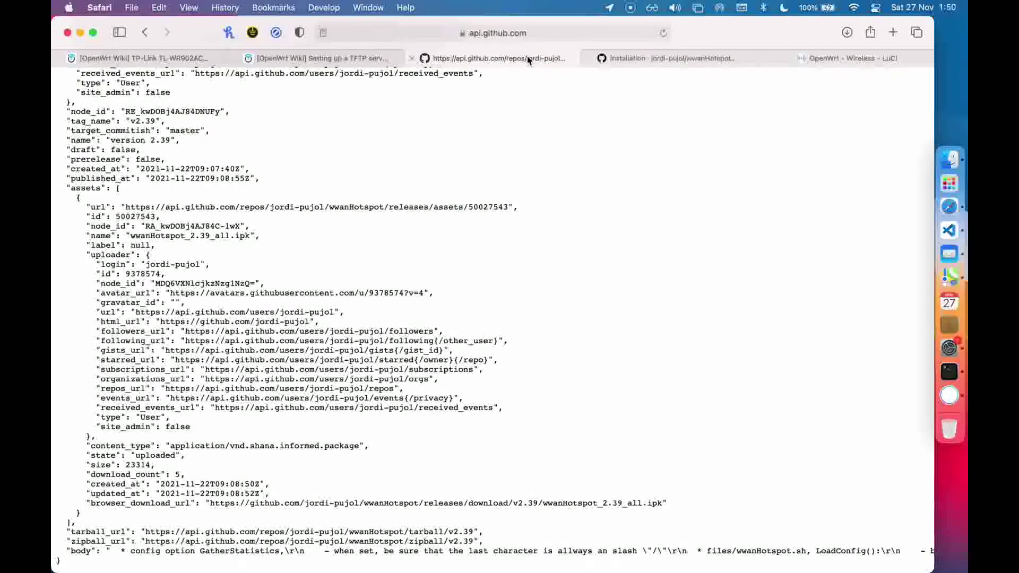
scroll(575, 255, down, 2)
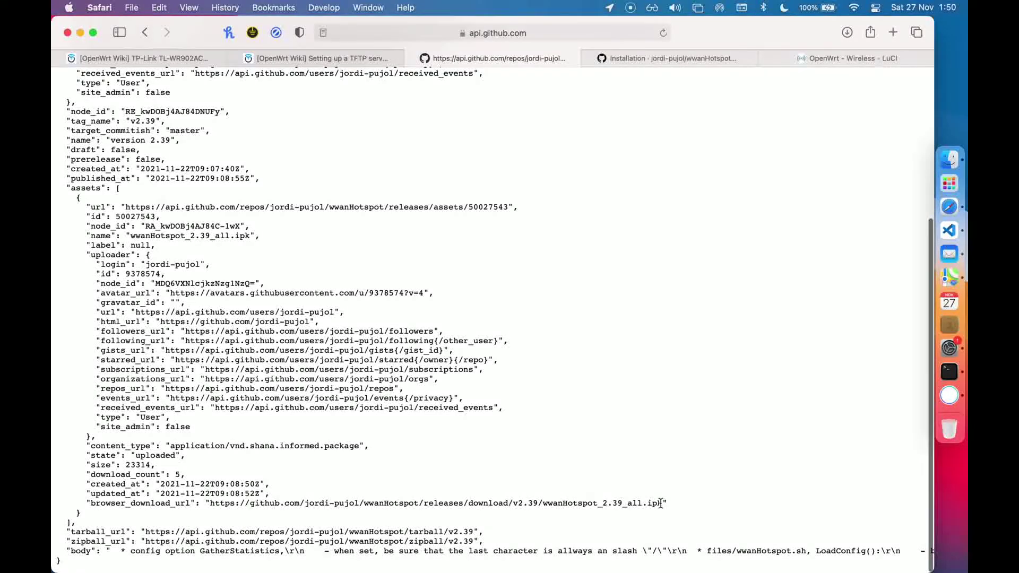
drag(659, 503, 216, 499)
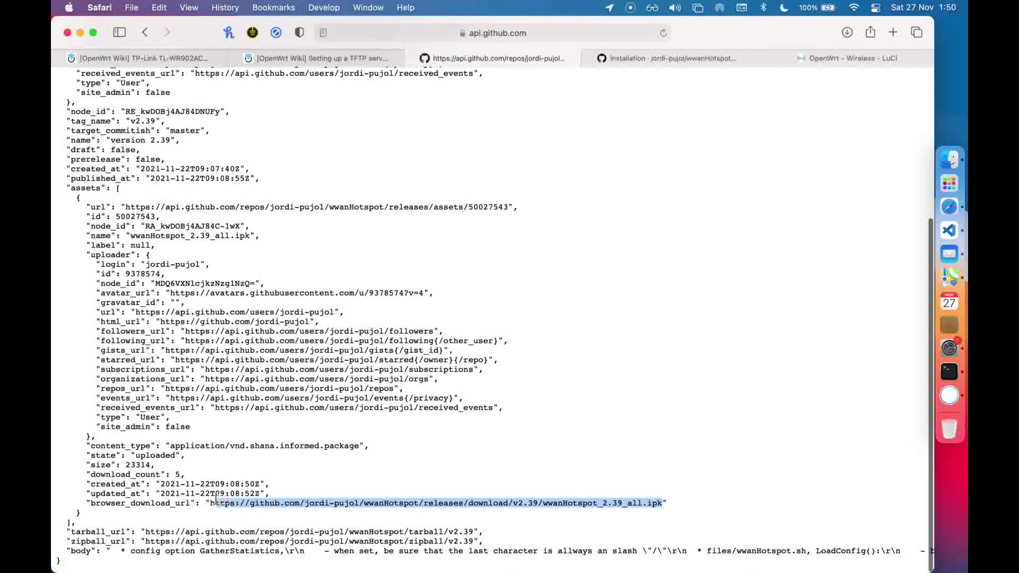
key(super+f)
text(brow)
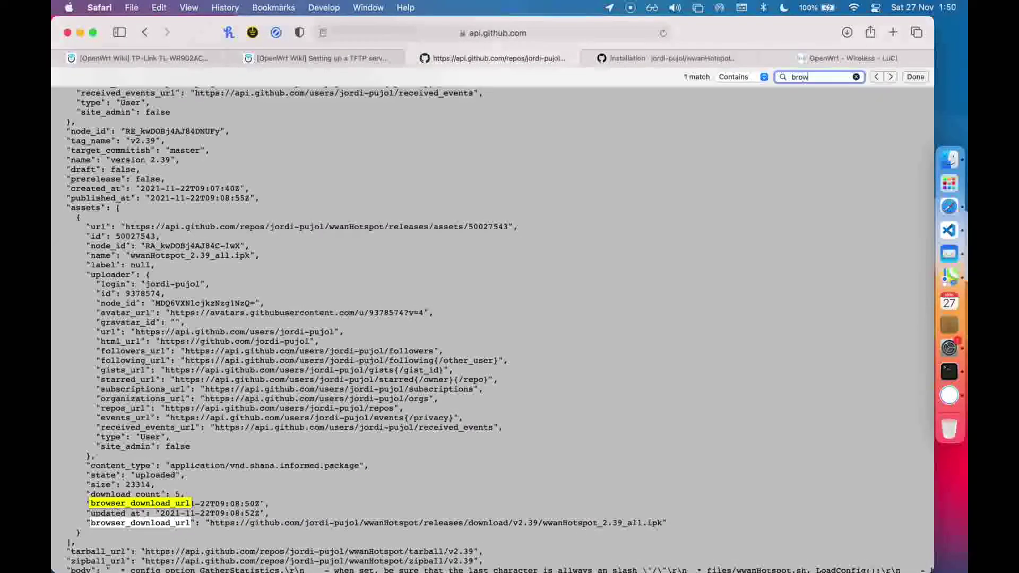
text(se)
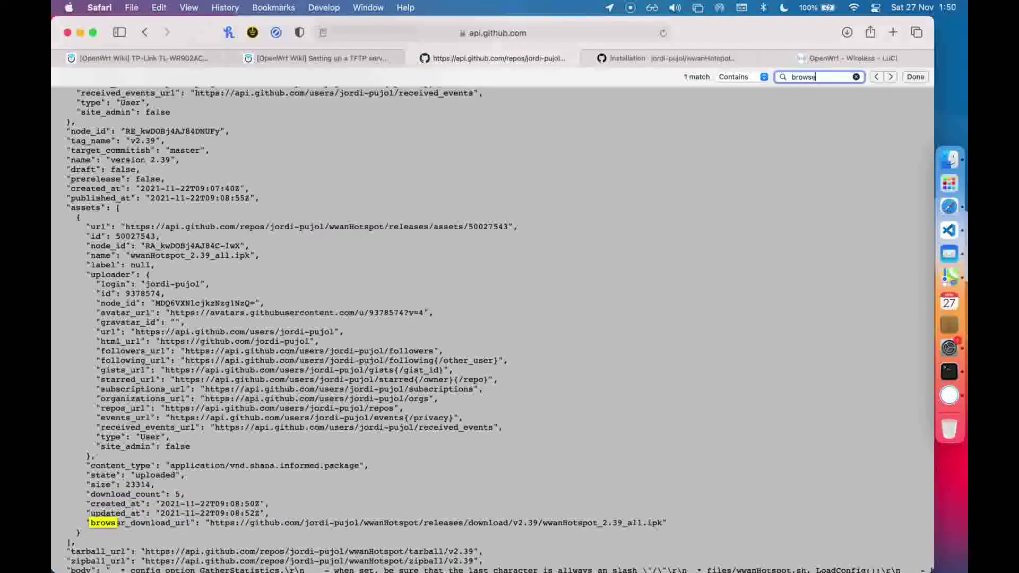
text(r_download_url)
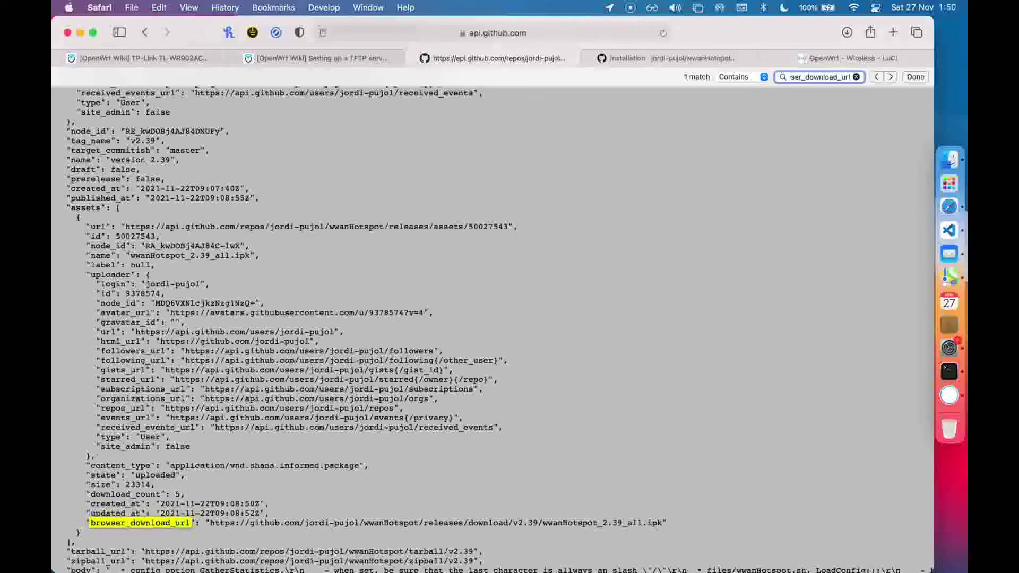
scroll(492, 329, down, 1)
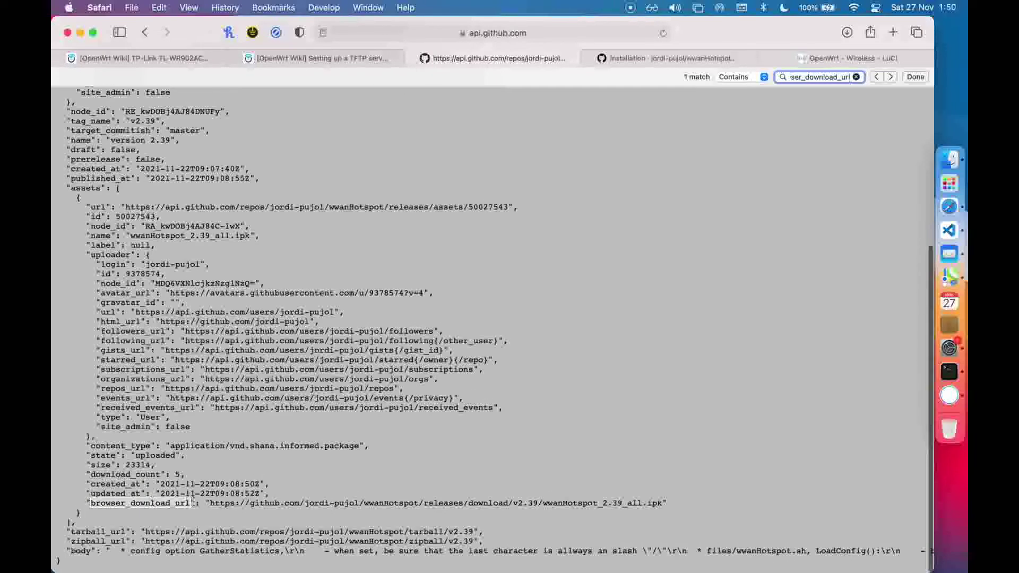
drag(209, 503, 663, 503)
key(super+c)
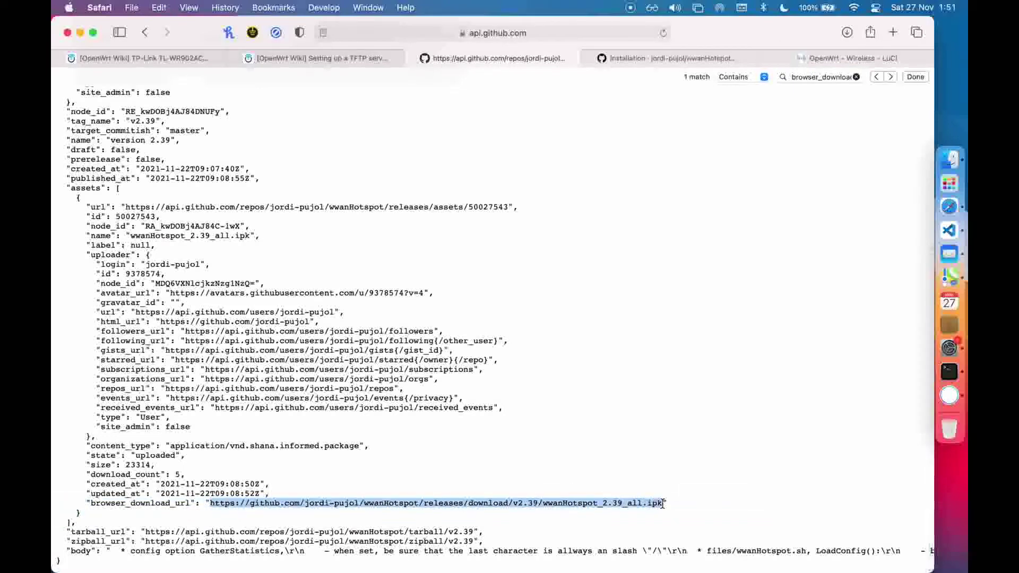
click(524, 26)
key(super+v)
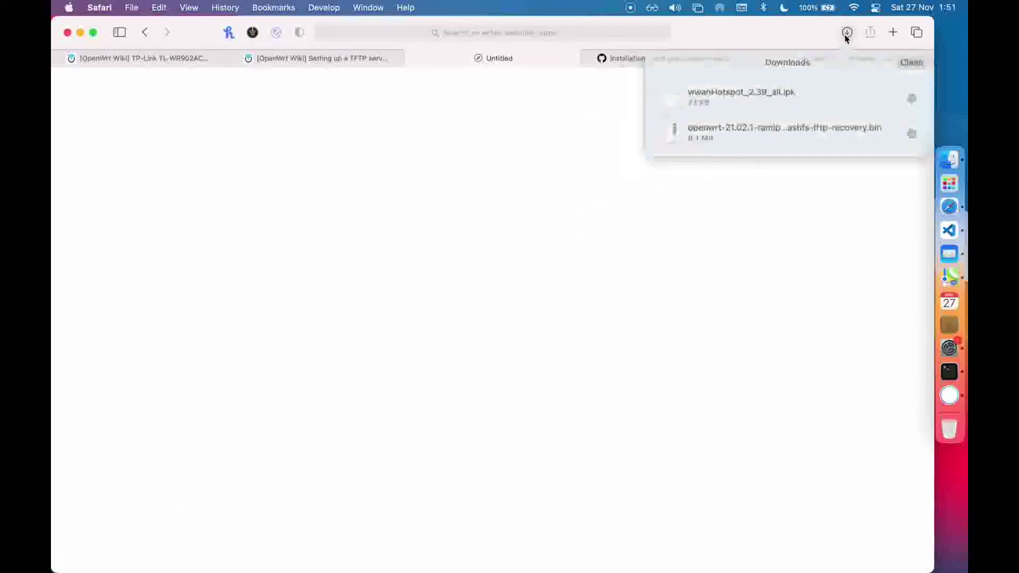
Open the Downloads folder in Finder and reposition its window
click(947, 169)
double_click(530, 111)
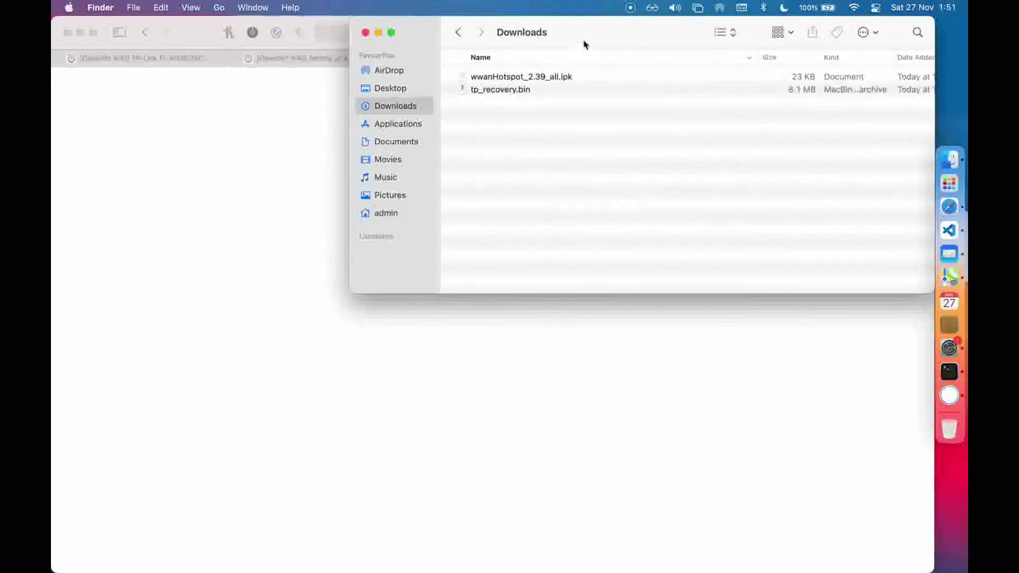
drag(585, 44, 508, 157)
Rename wwanHotspot_2.39_all.ipk to wwanHotspot.ipk and go back to the wiki's Installation page
click(475, 191)
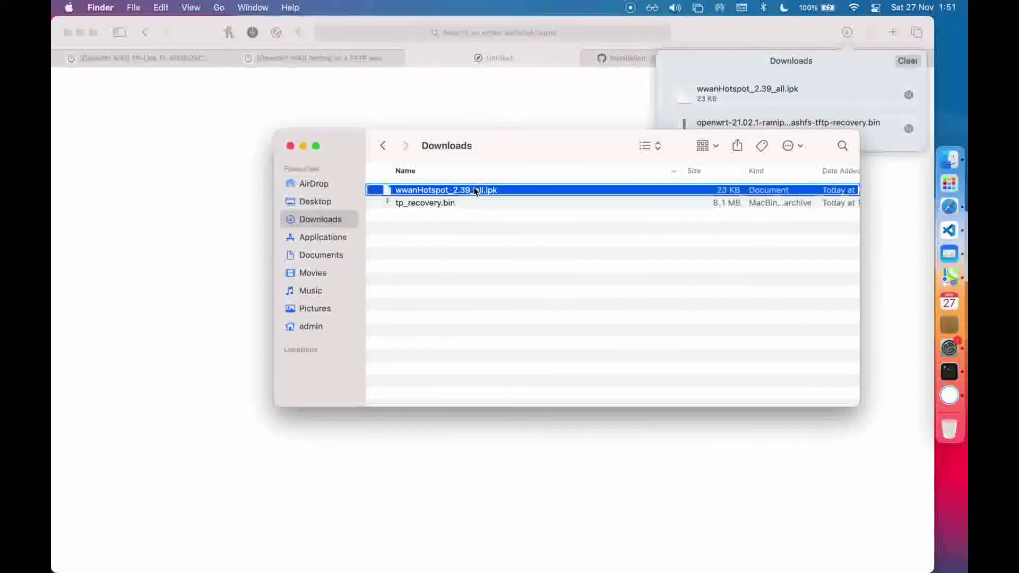
right_click(475, 190)
click(496, 264)
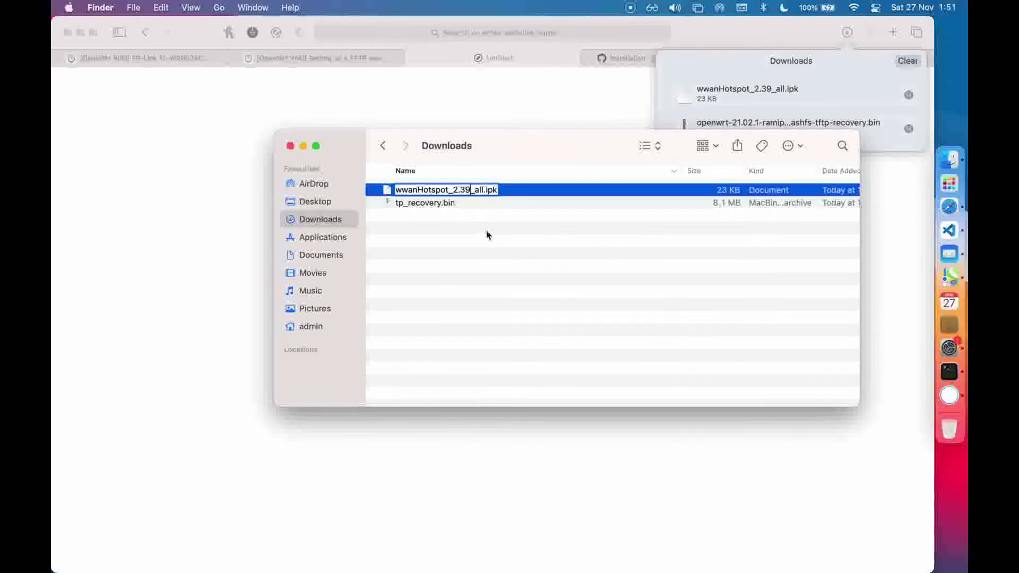
key(BackSpace)
key(BackSpace)
key(BackSpace)
key(BackSpace)
key(BackSpace)
key(BackSpace)
key(BackSpace)
key(BackSpace)
key(BackSpace)
key(Return)
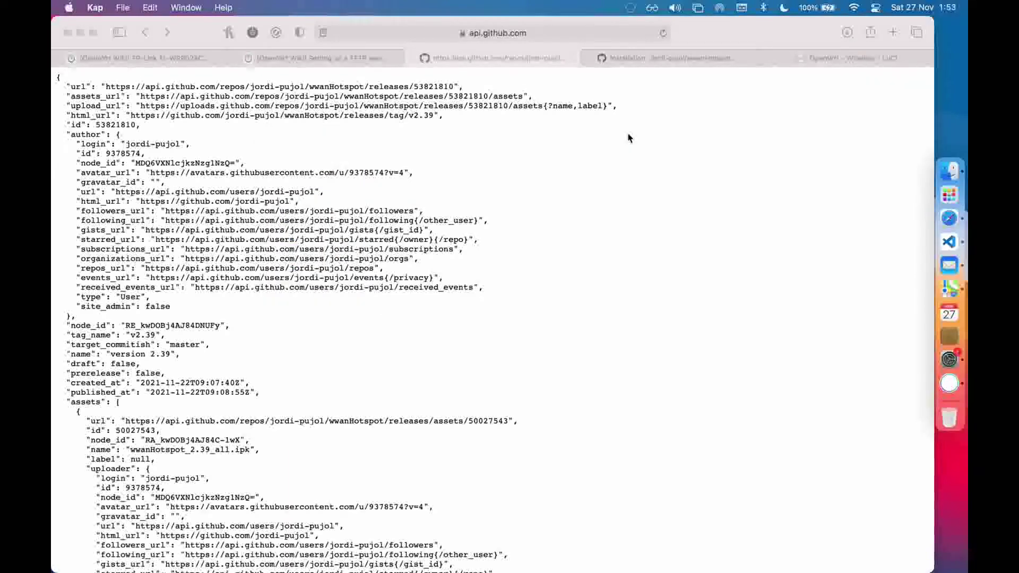
click(656, 58)
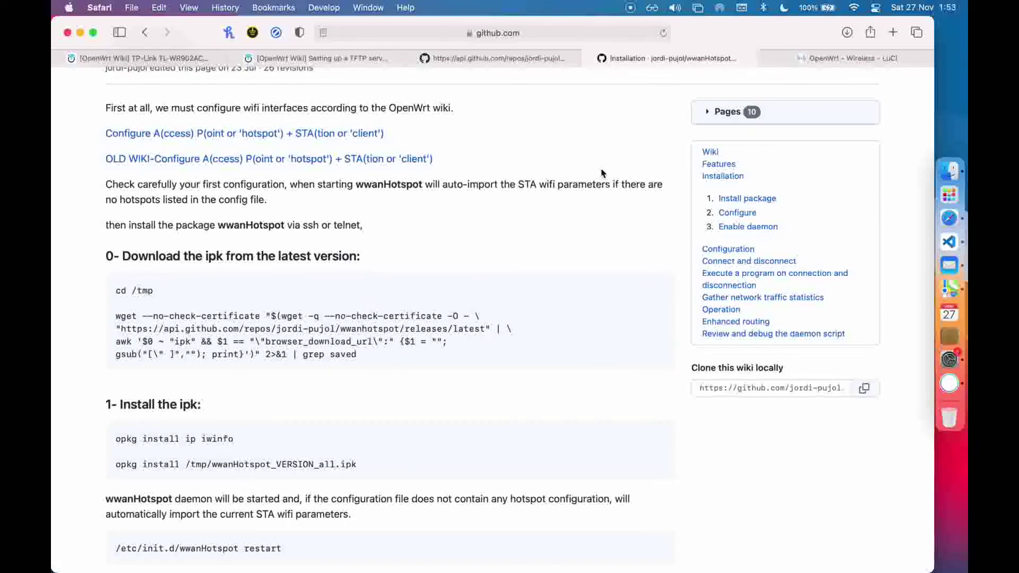
scroll(602, 173, down, 2)
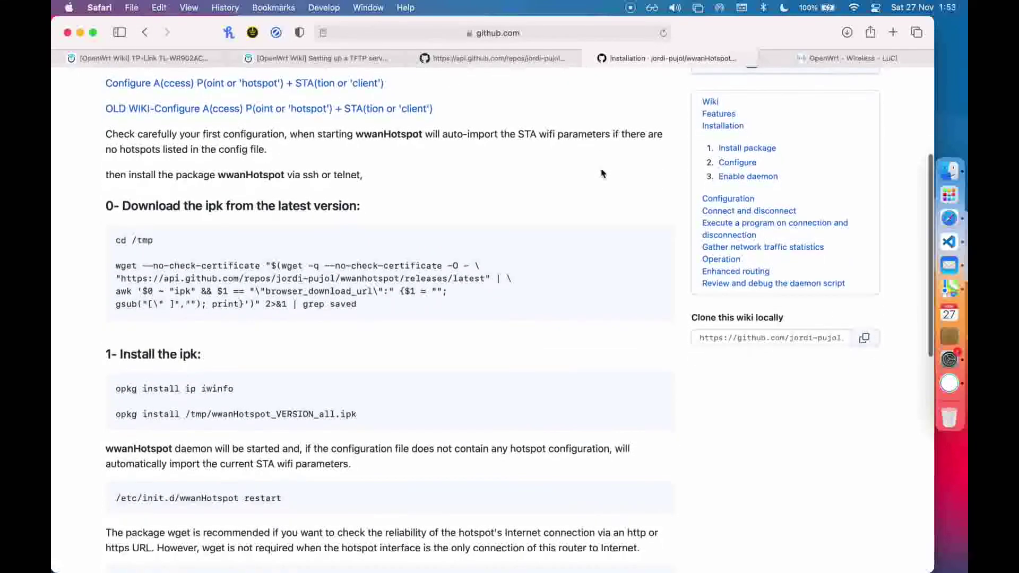
click(963, 198)
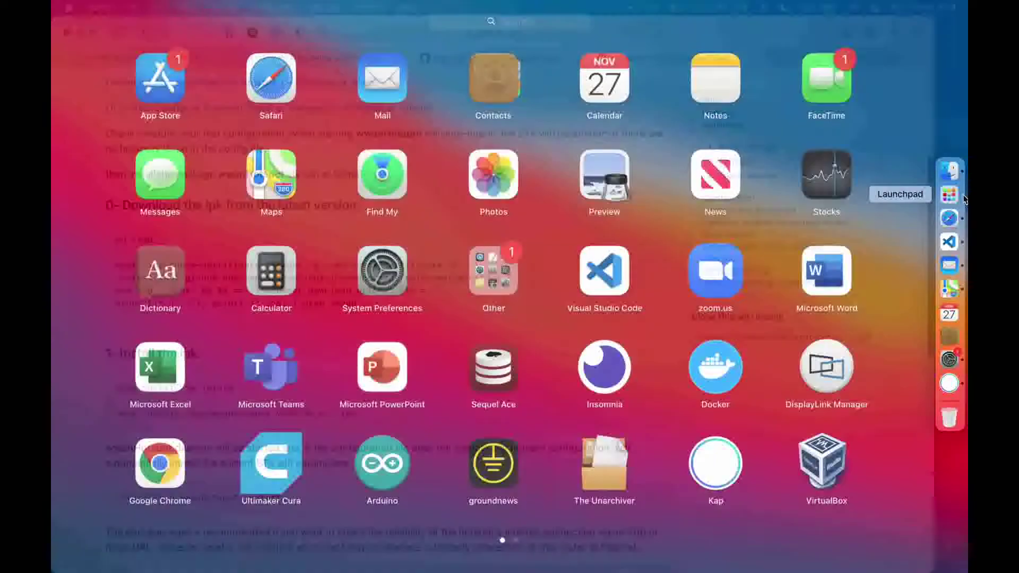
text(terminal)
key(Return)
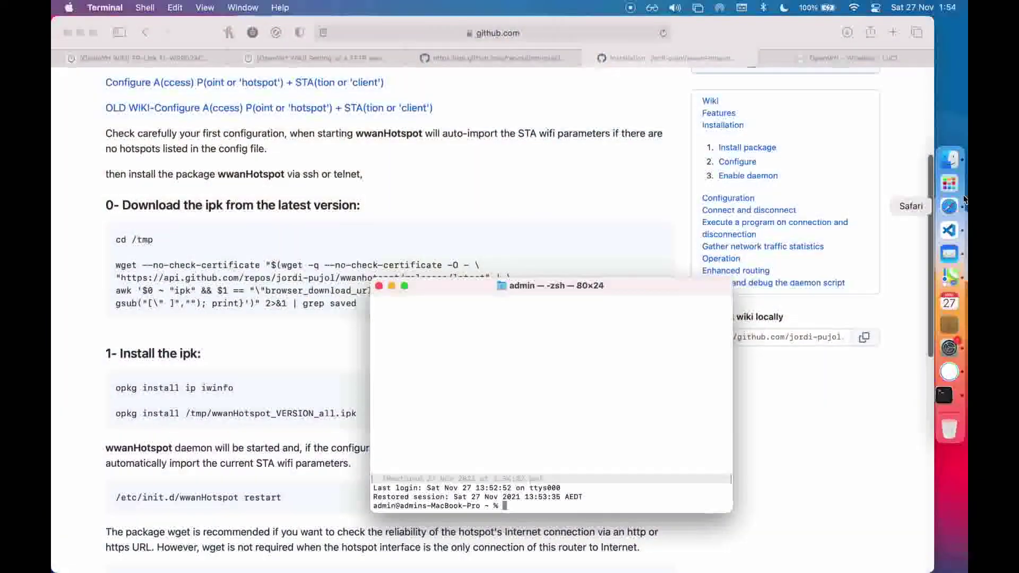
text(ssh )
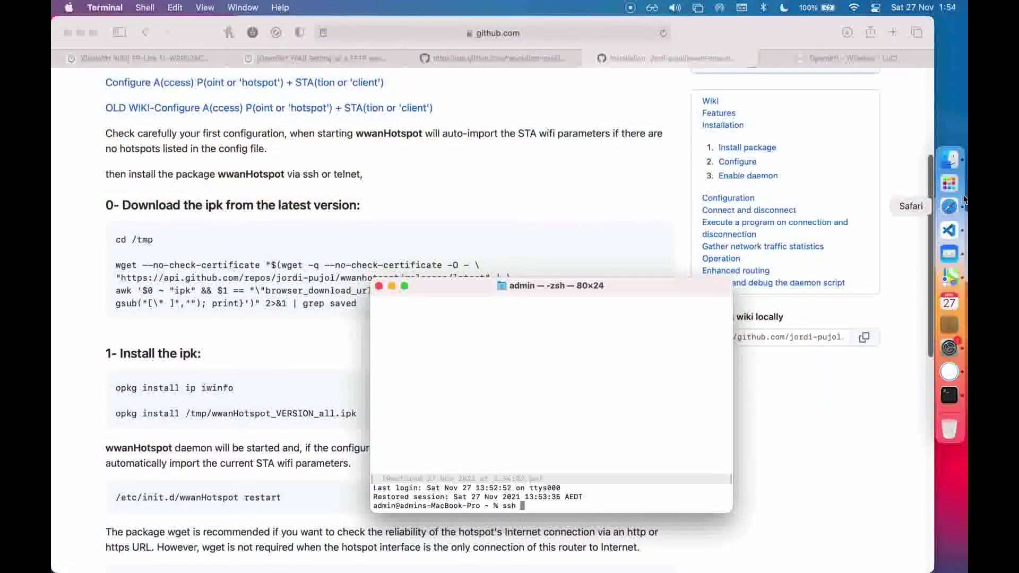
text(root@192.168.1.1)
key(Return)
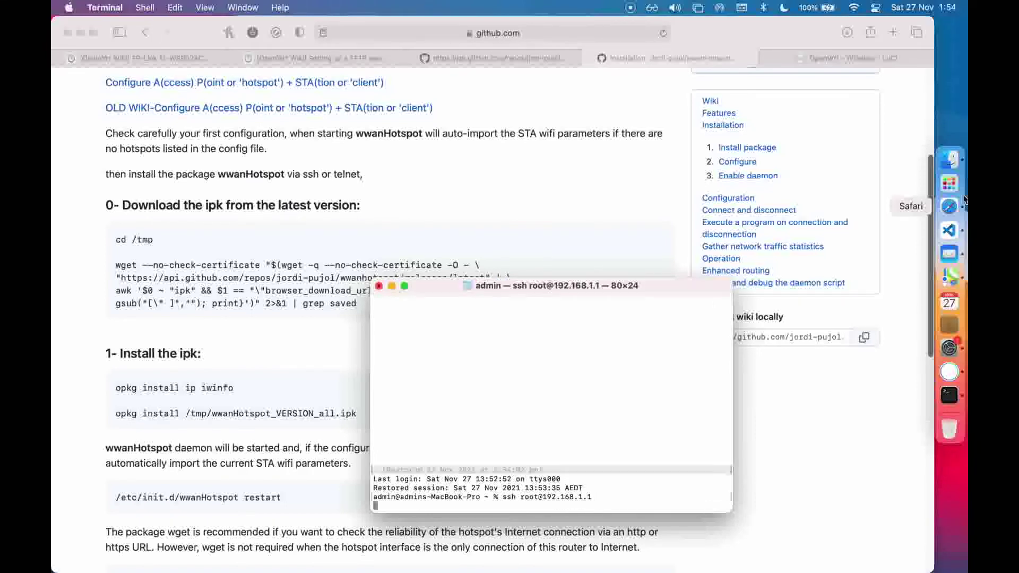
text(yes)
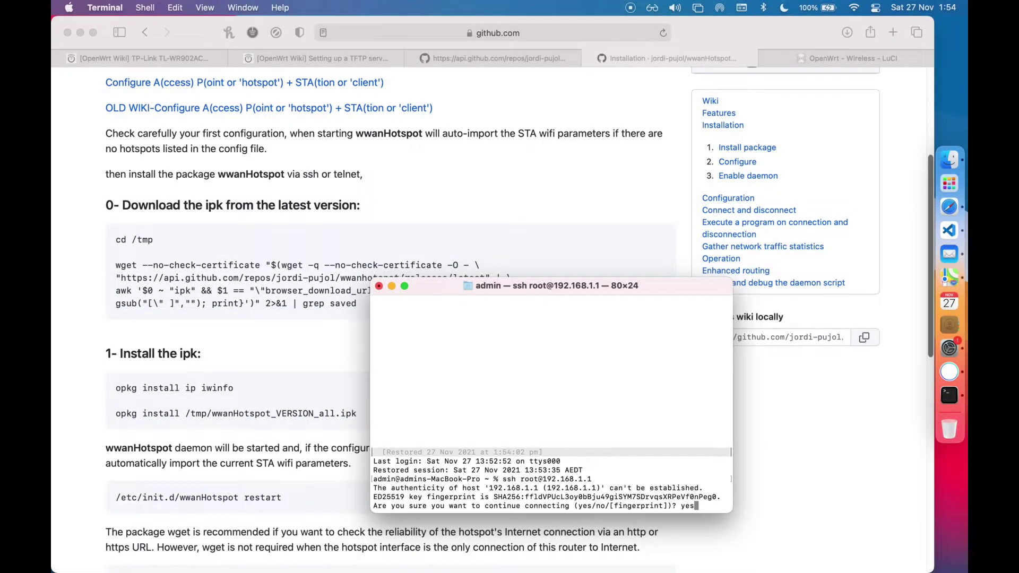
key(Return)
Enlarge the Terminal window, run opkg update on the router, and open a new local tab
drag(634, 291, 672, 154)
drag(767, 378, 880, 383)
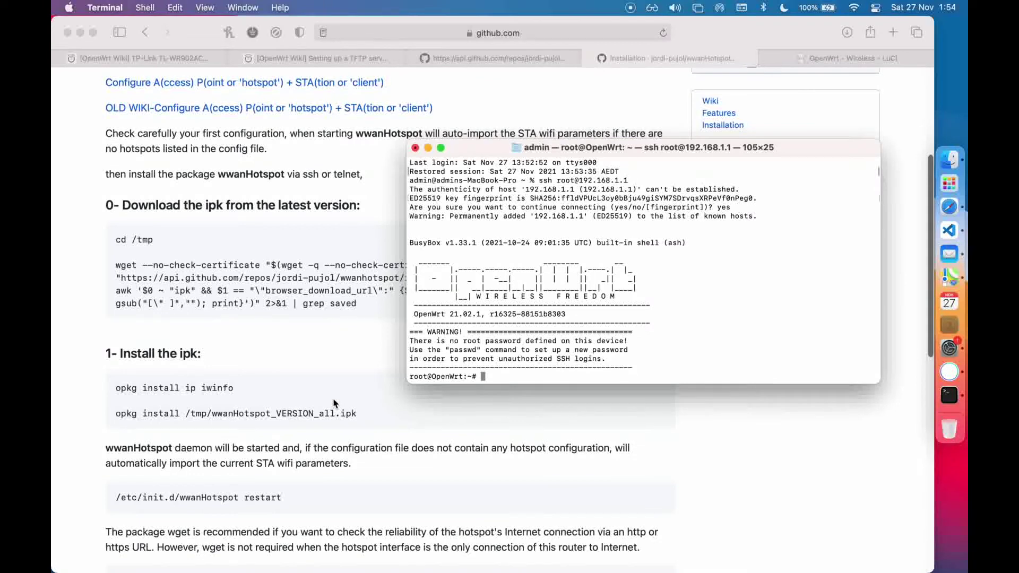
text(opkg update)
key(Return)
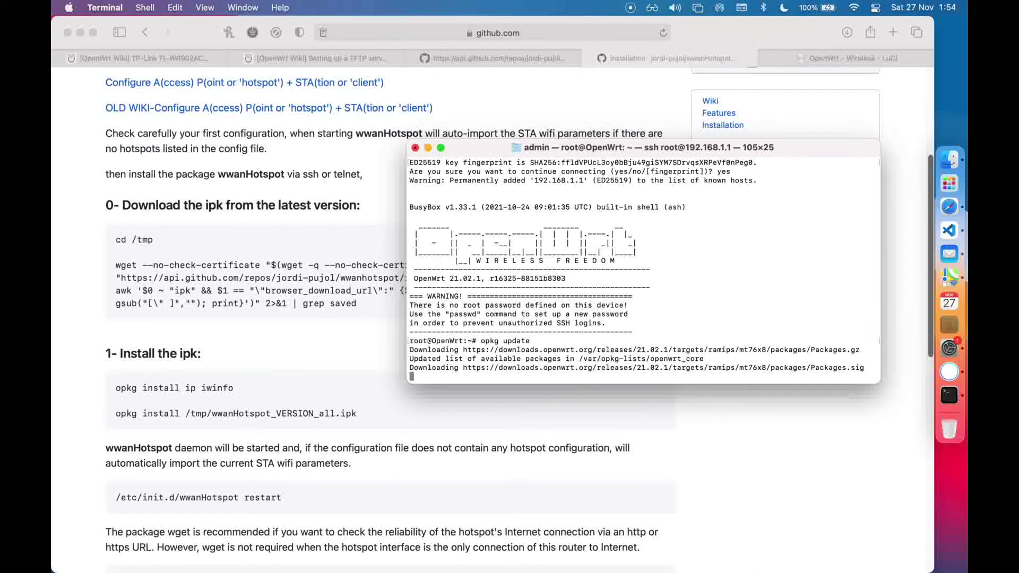
key(super+t)
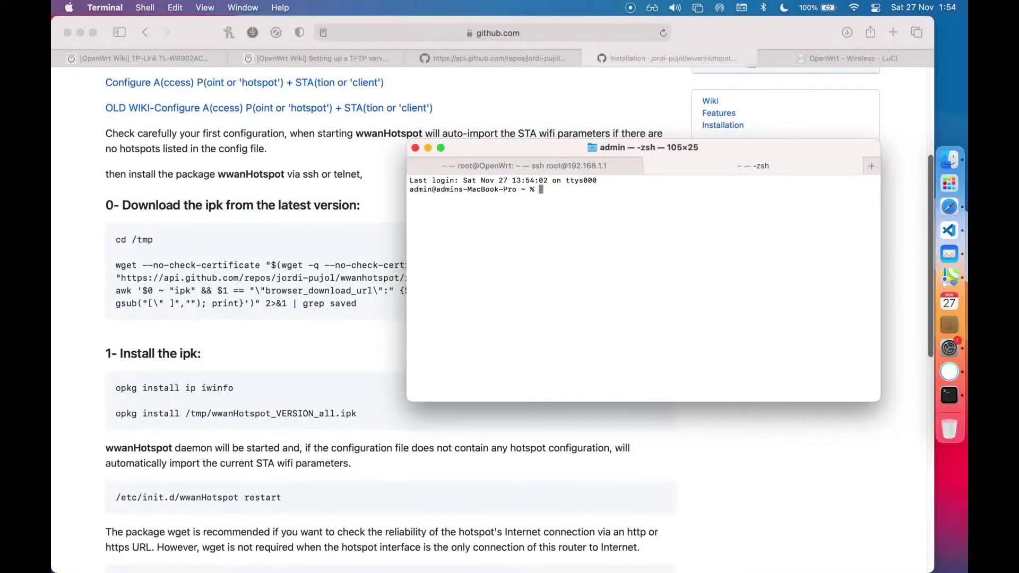
text(cd Do)
key(Tab)
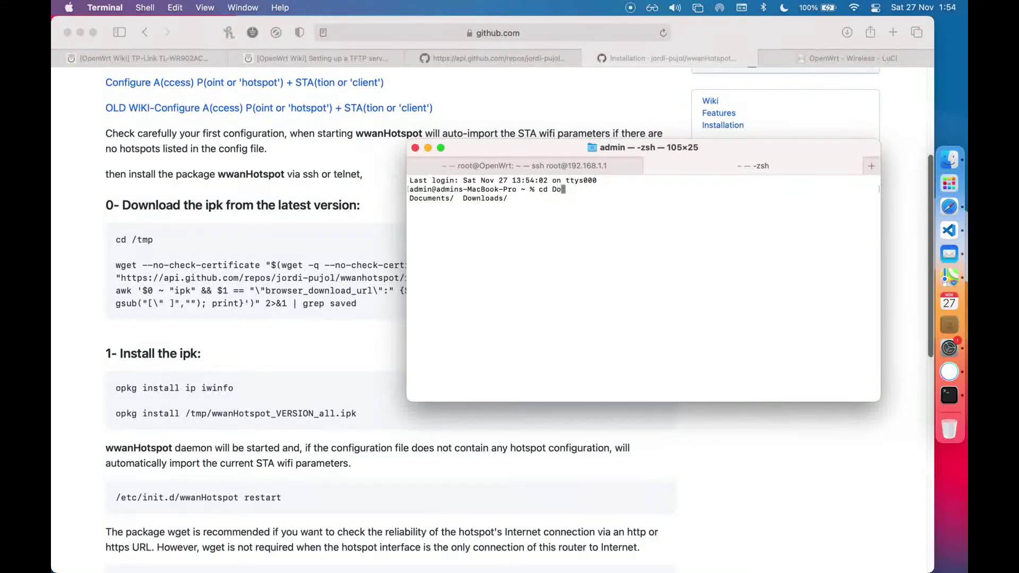
text(w)
key(Tab)
key(Return)
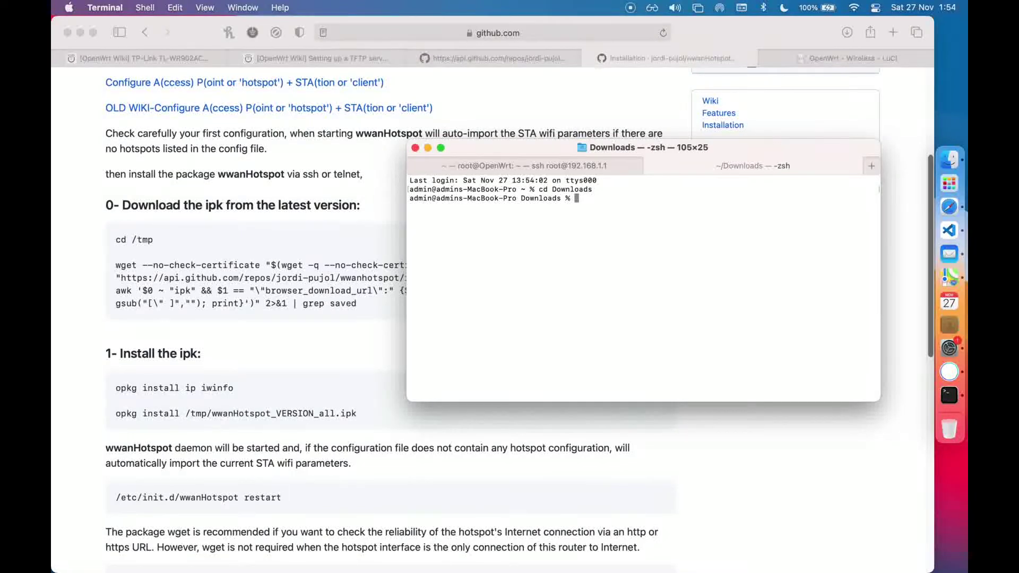
text(scp wwanHotspot.ipk root)
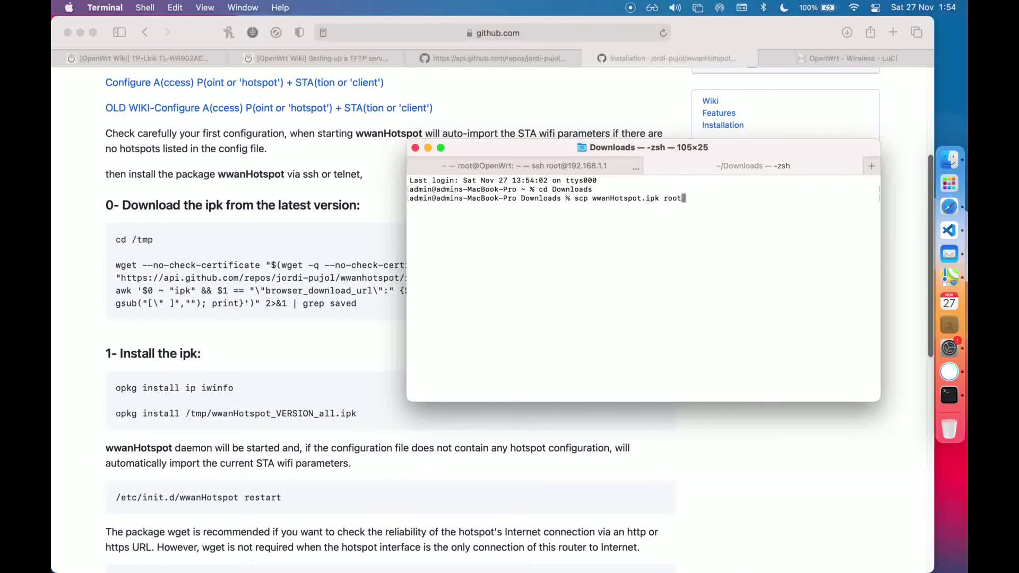
text(@192.168.1.1:/tmp)
key(Return)
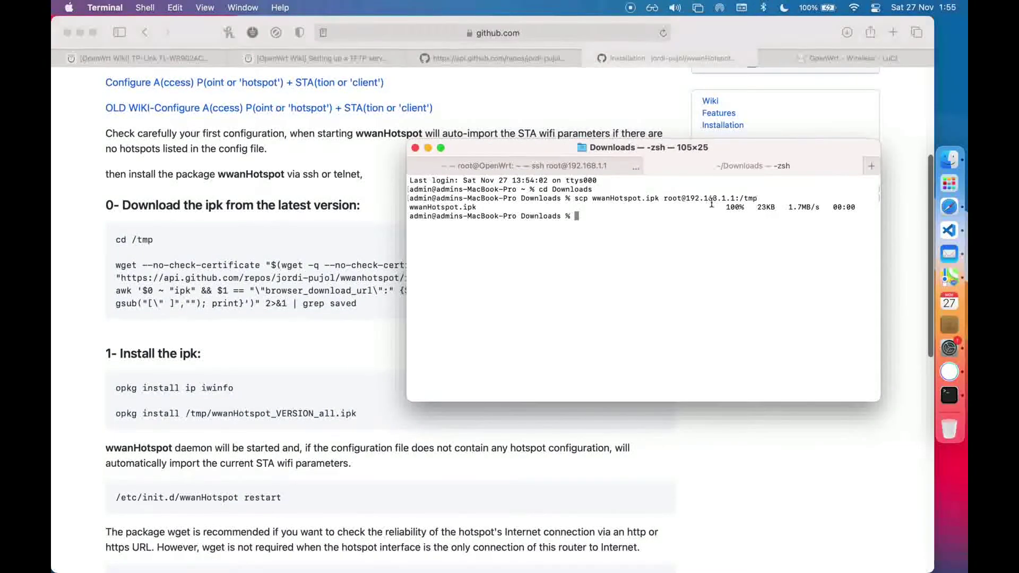
click(571, 168)
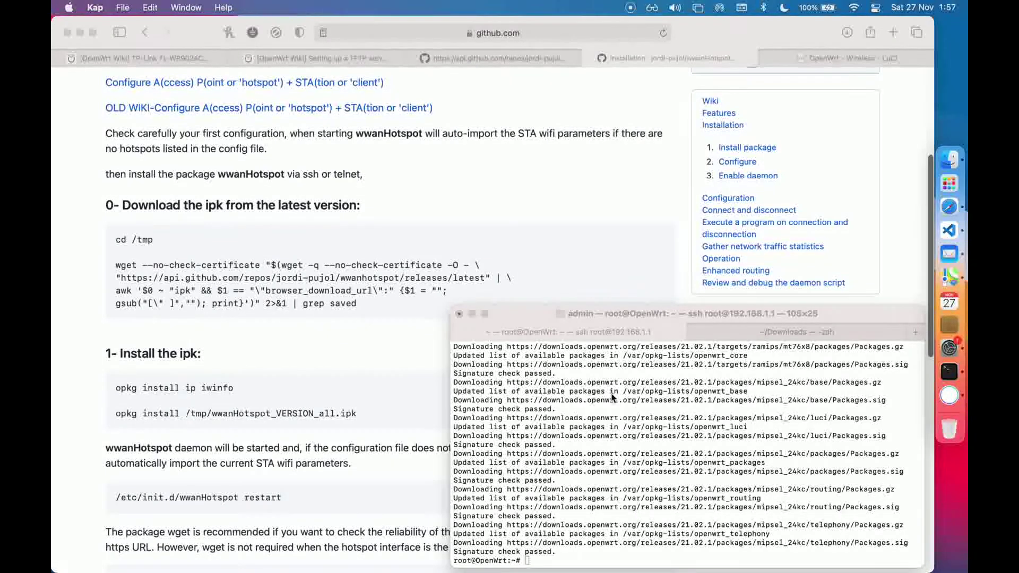
click(613, 397)
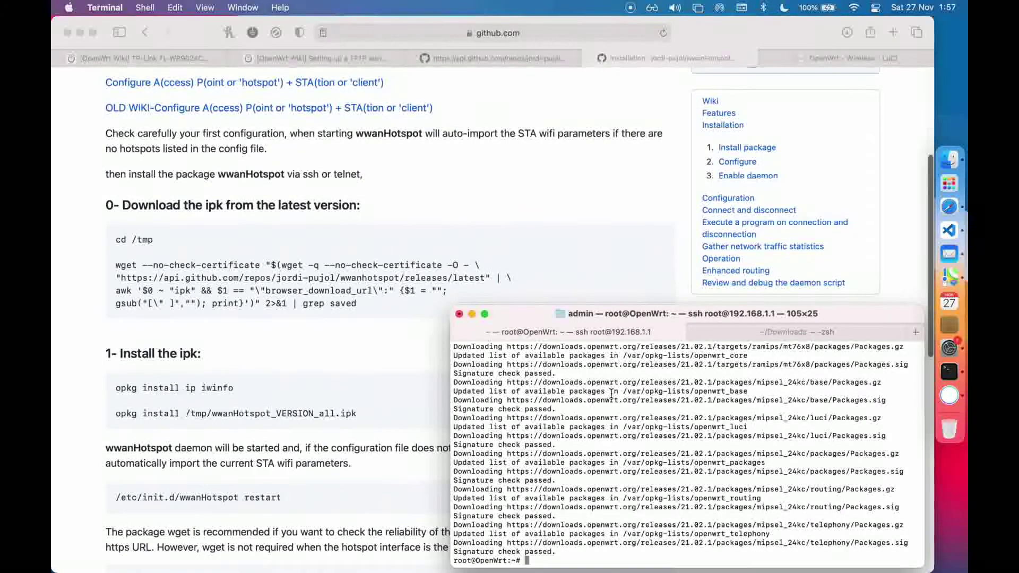
From /tmp on the router, install the ip and iwinfo packages with opkg
text(cd /tmp)
key(Return)
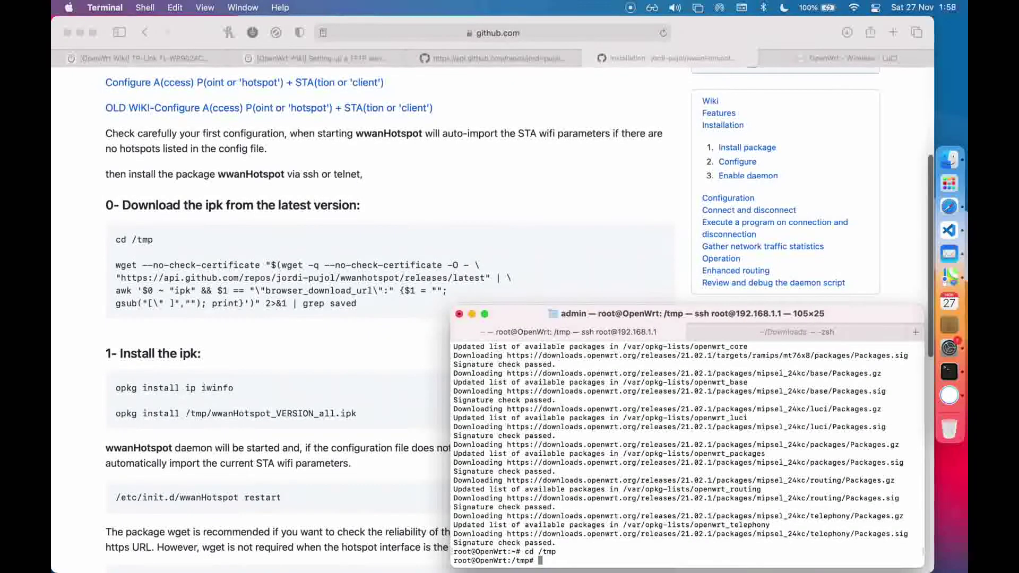
text(opkg install ip iwinfo)
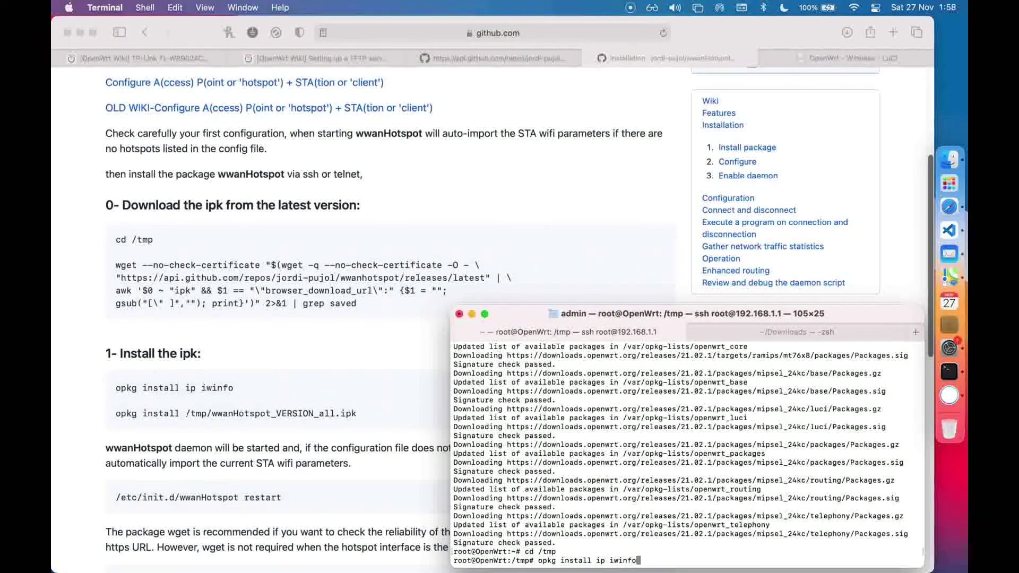
key(Return)
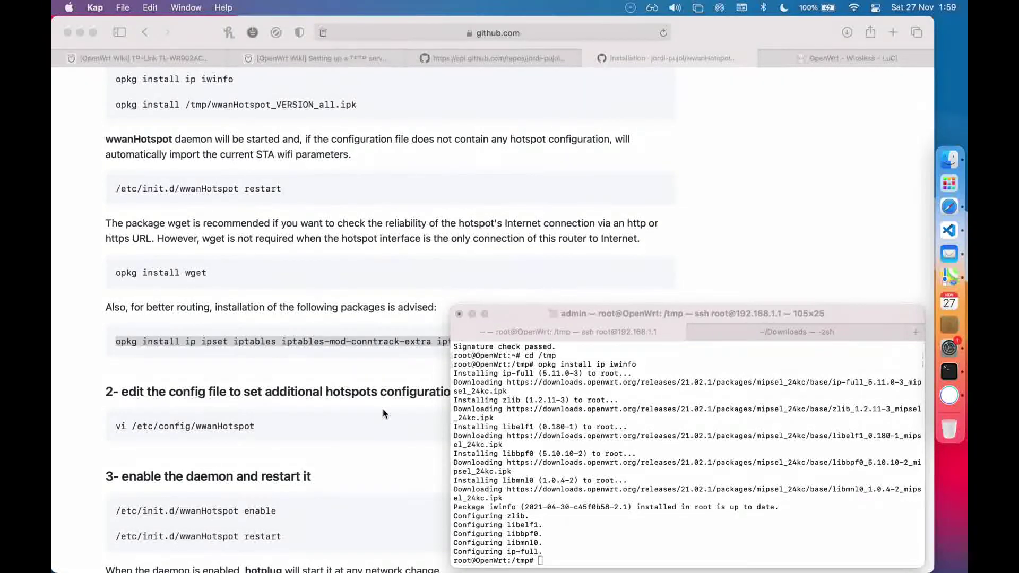
Copy the wiki's advised opkg install line and run it in the router shell
click(445, 337)
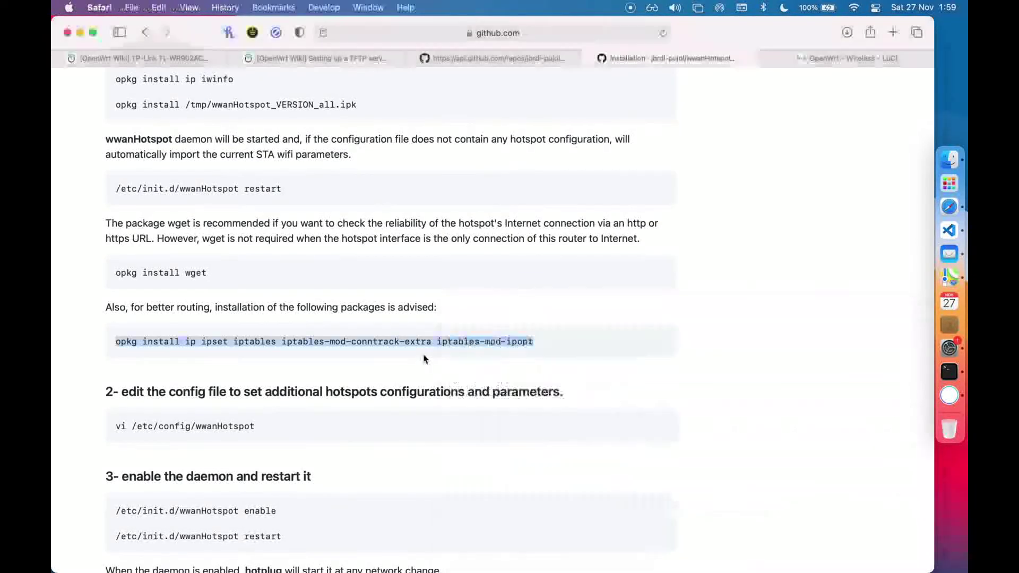
click(559, 339)
drag(576, 345, 153, 319)
key(super+c)
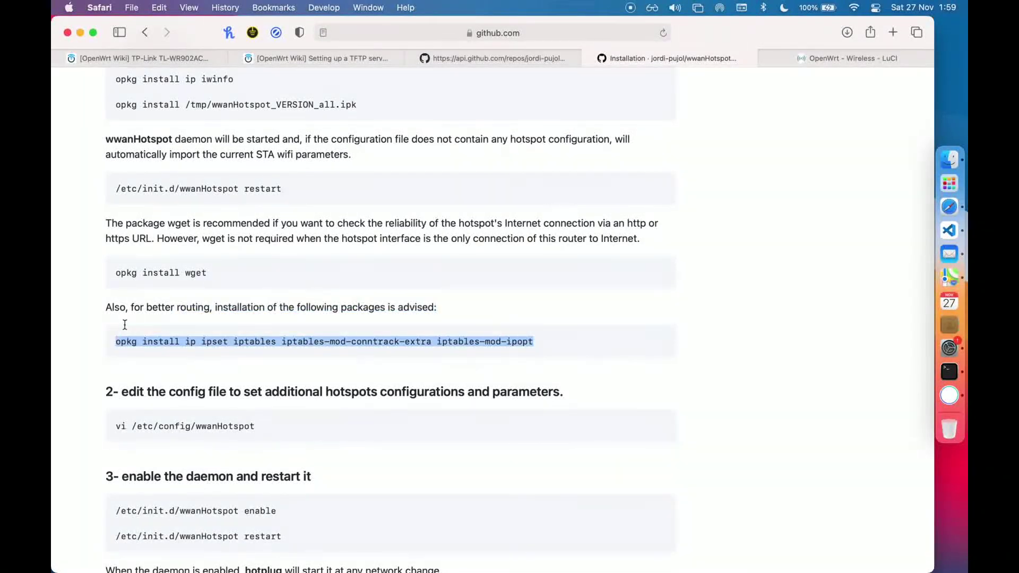
click(953, 386)
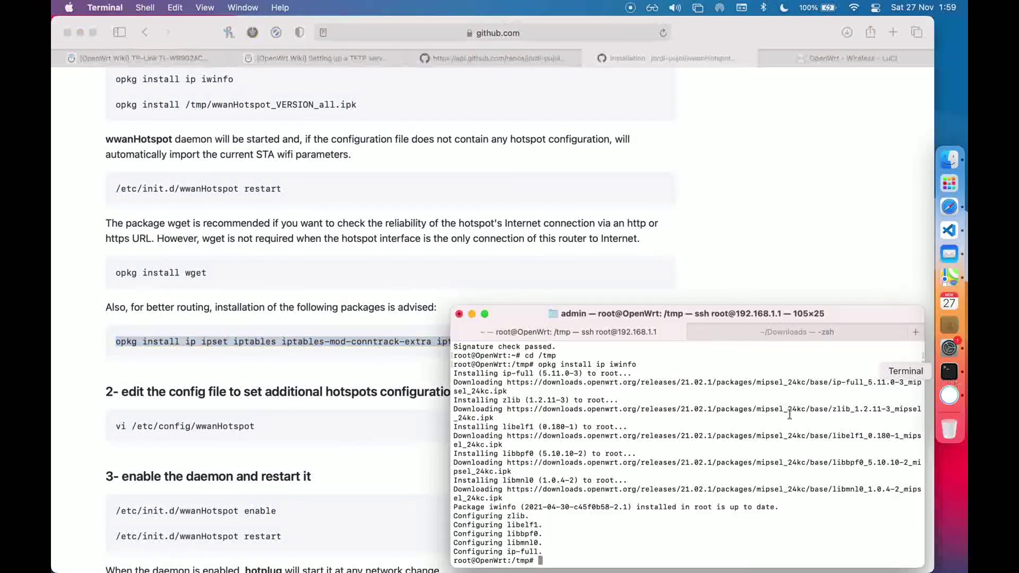
key(super+v)
key(Return)
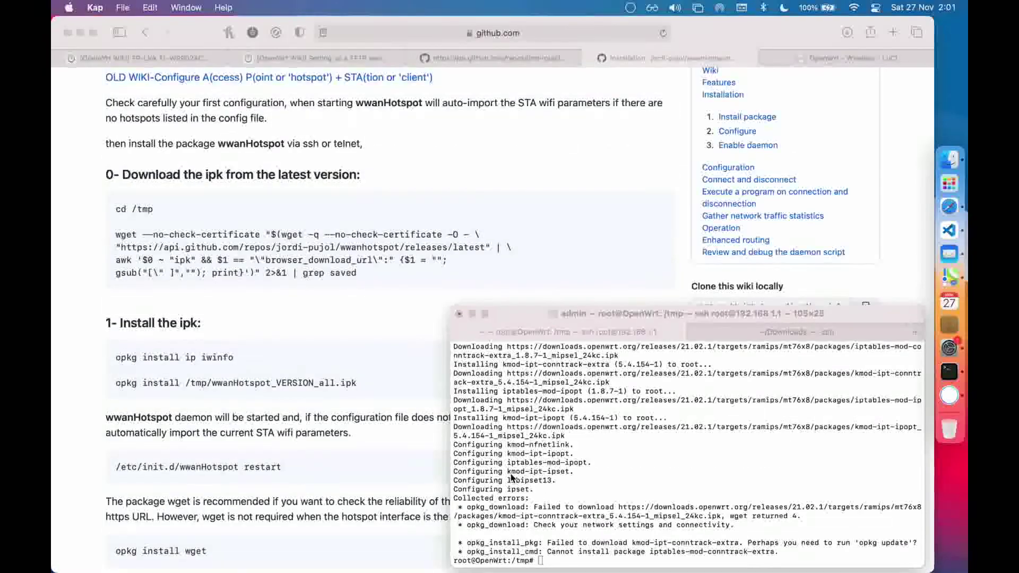
Refresh the router's package lists with opkg update, then reselect the advised install command on the wiki
click(599, 512)
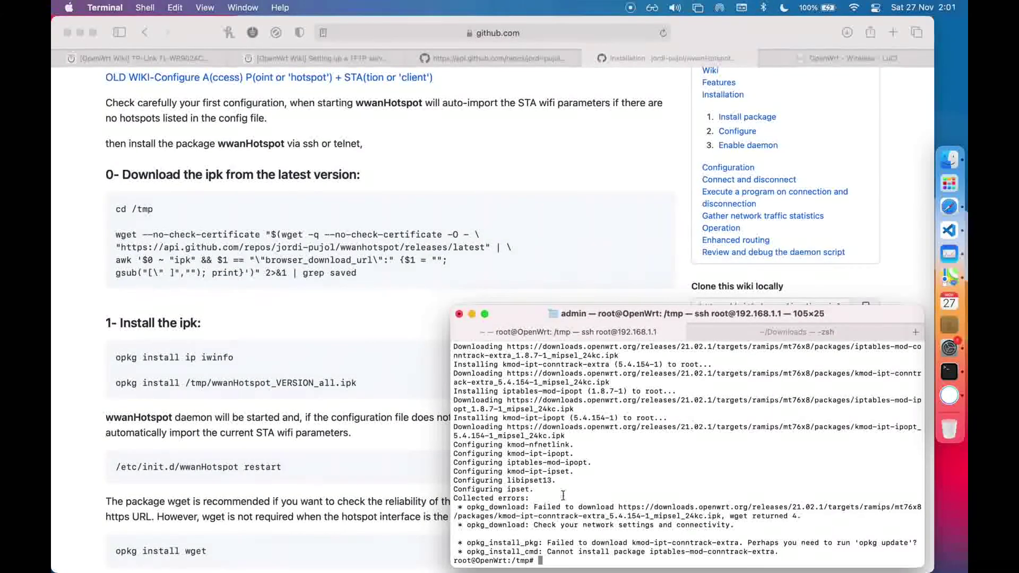
text(opkg update)
key(Return)
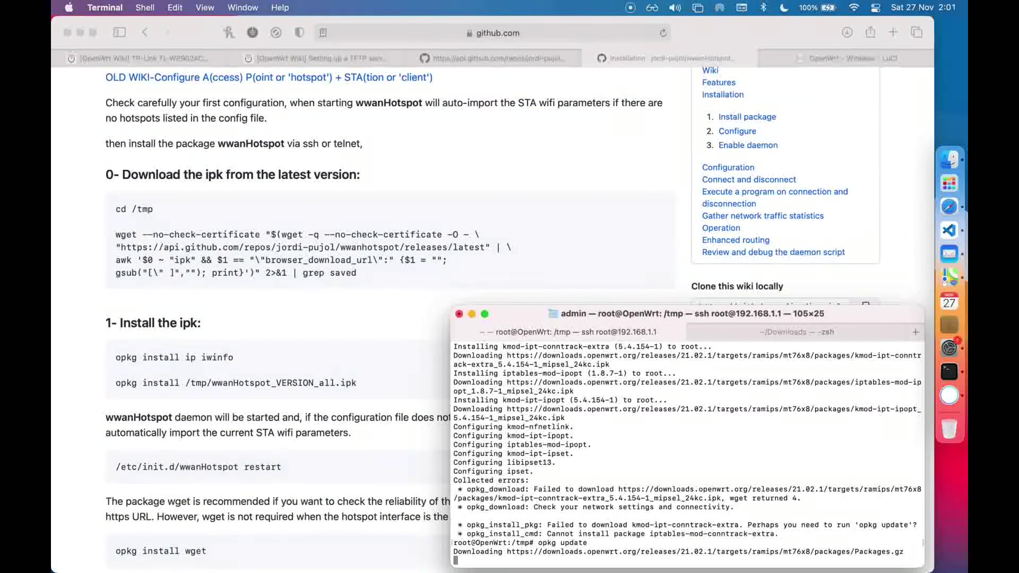
scroll(474, 268, down, 5)
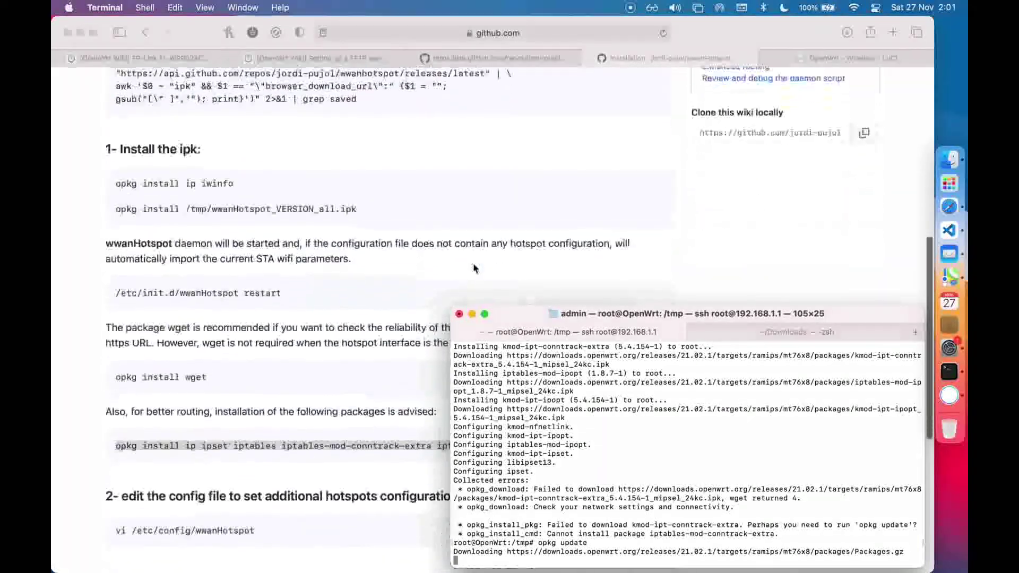
scroll(475, 268, down, 5)
click(546, 278)
drag(546, 278, 115, 268)
click(949, 371)
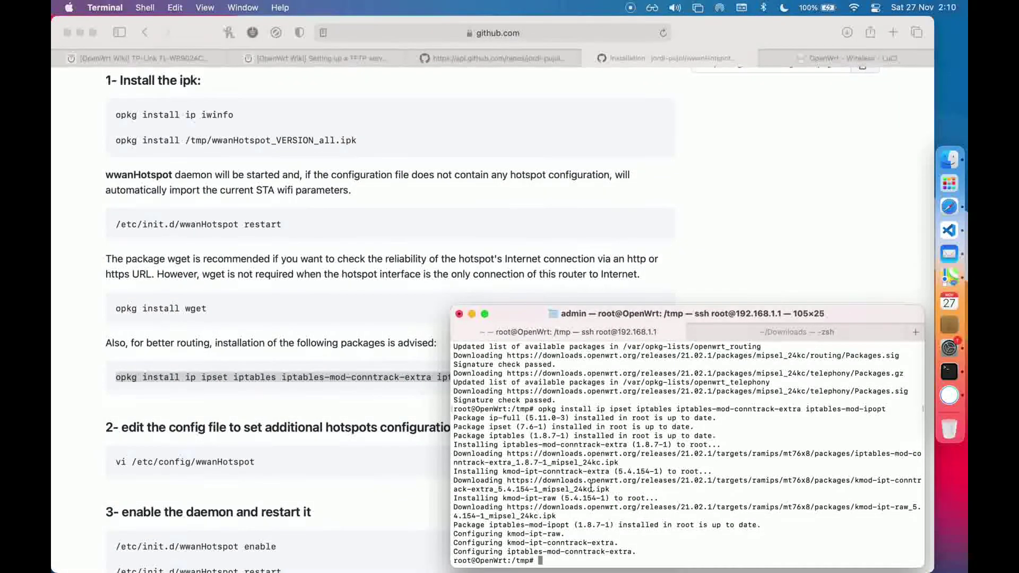
Install the nano editor on the router with opkg
text(opkg install nano)
key(Return)
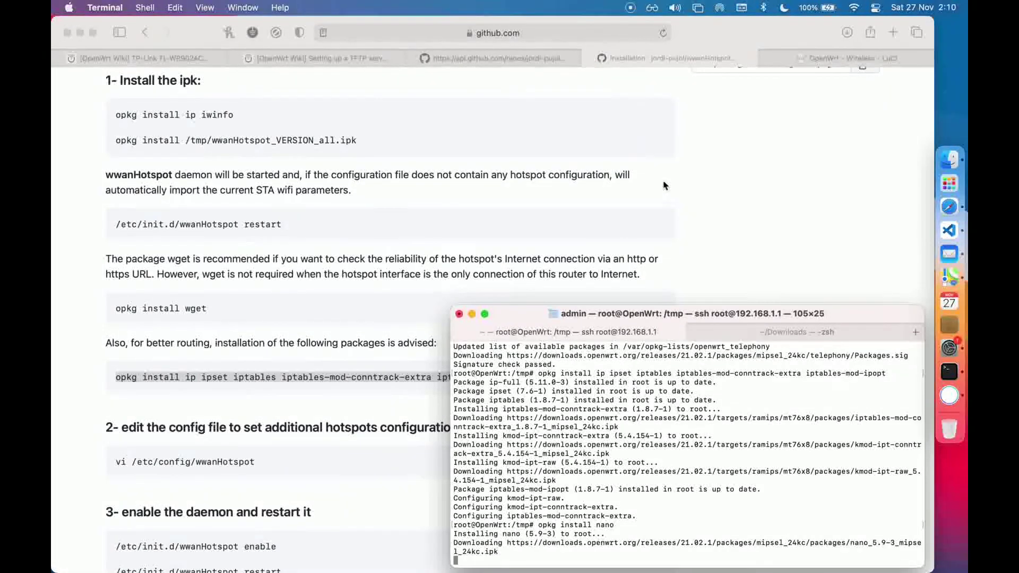
scroll(666, 189, up, 3)
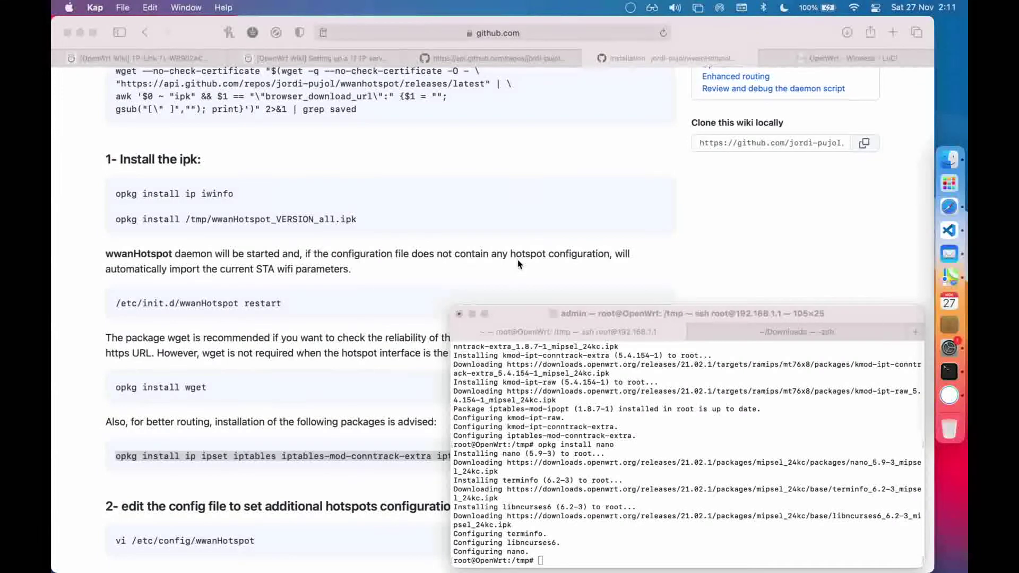
Install the wwanHotspot.ipk package from /tmp with opkg
click(646, 441)
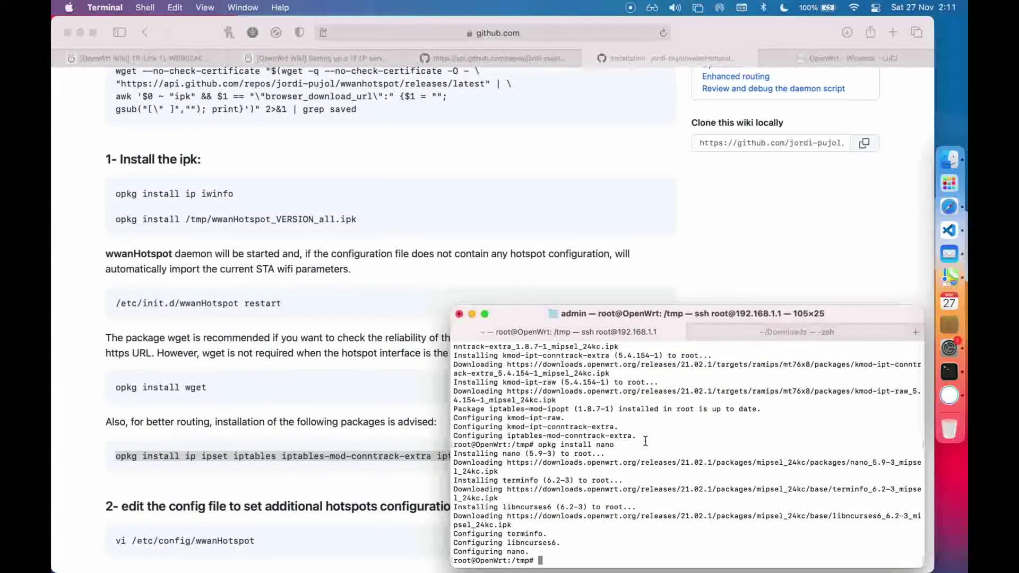
text(opkg install wwanHotspot.ipk)
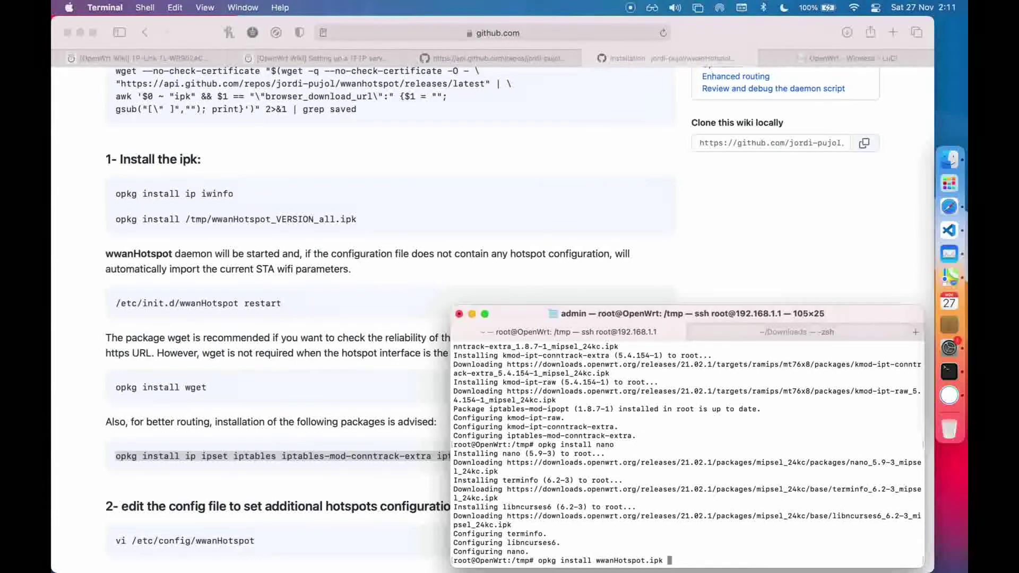
key(Return)
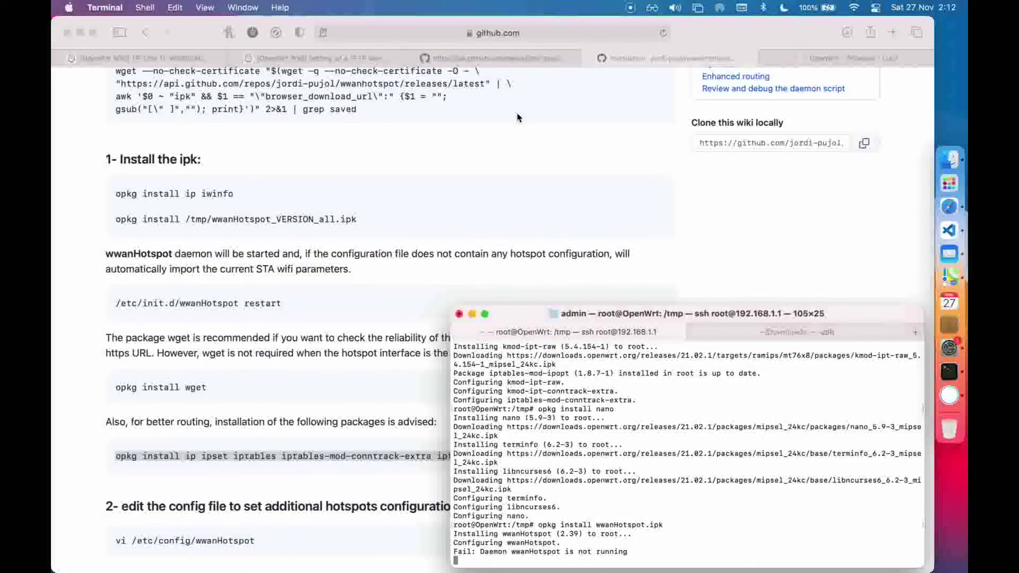
scroll(518, 117, down, 1)
scroll(518, 118, down, 3)
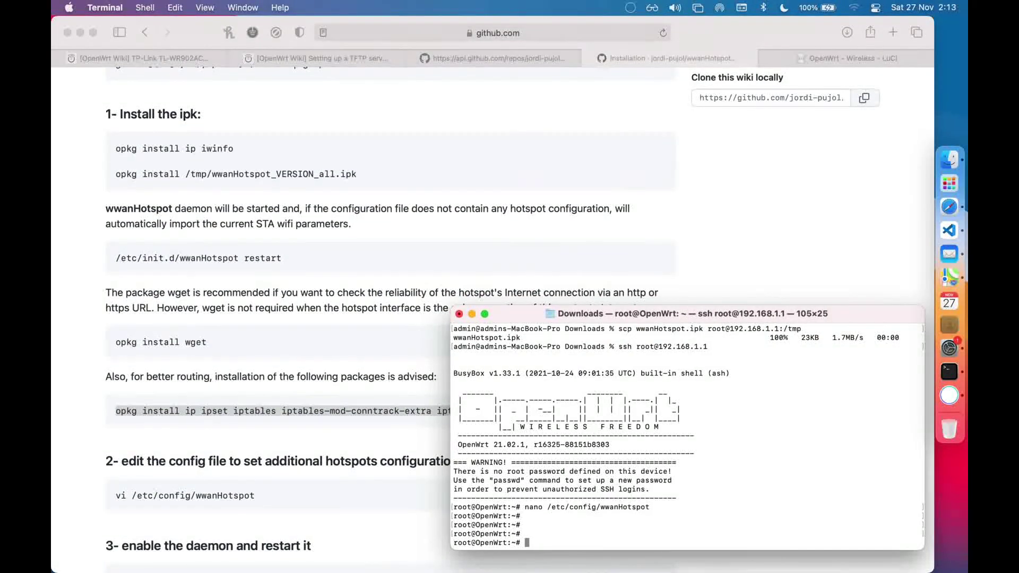
Open /etc/config/wwanHotspot in nano and uncomment the ScanAuto and BlackList=3 settings
text(nano /etc/config/wwanHotspot)
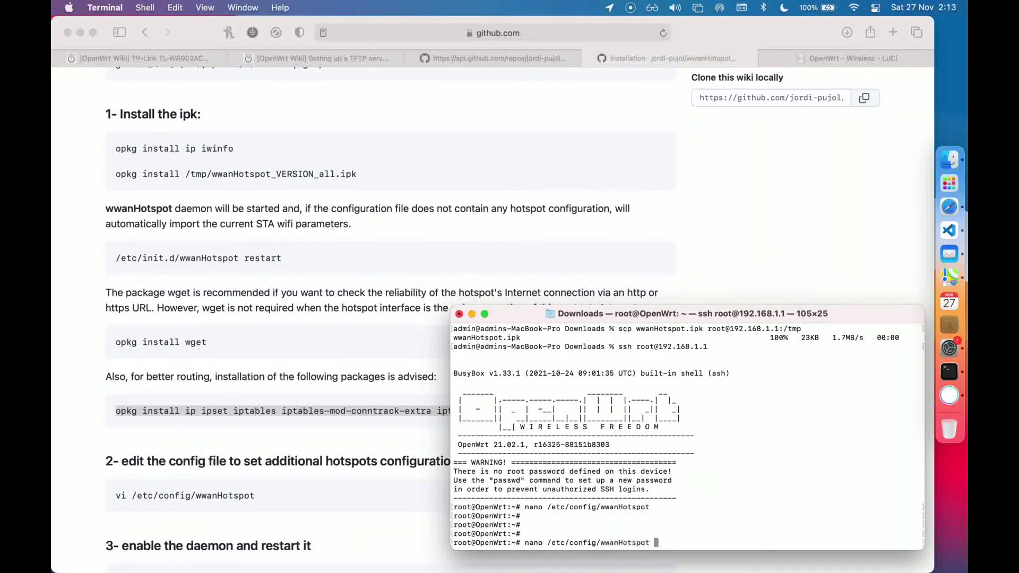
key(Return)
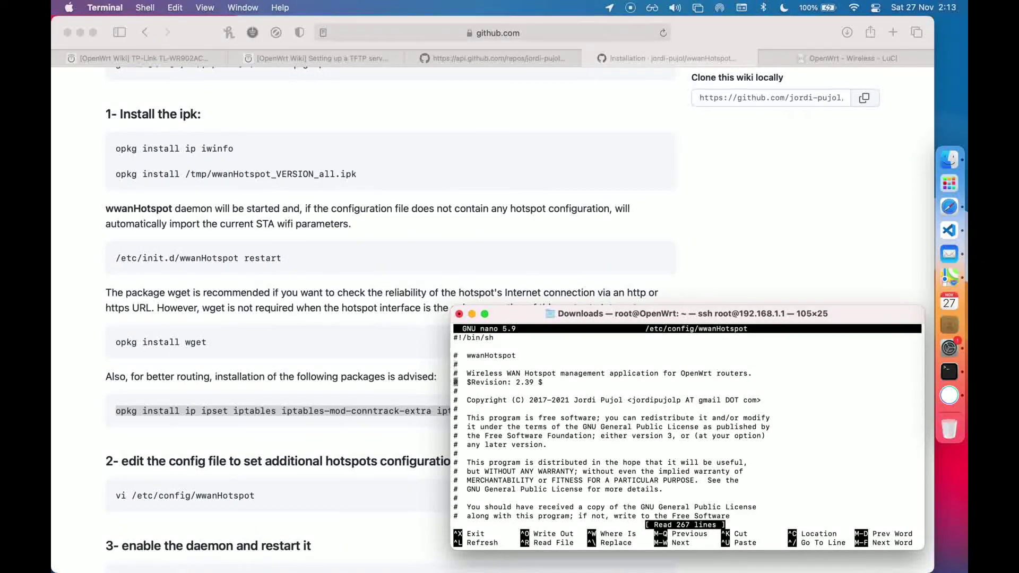
key(Down)
key(Down)
key(Down)
key(Down)
key(Down)
key(Down)
key(Down)
key(Down)
key(Down)
key(Down)
key(Down)
key(Down)
key(Down)
key(Down)
key(Down)
key(Down)
key(Down)
key(Down)
key(Down)
key(Down)
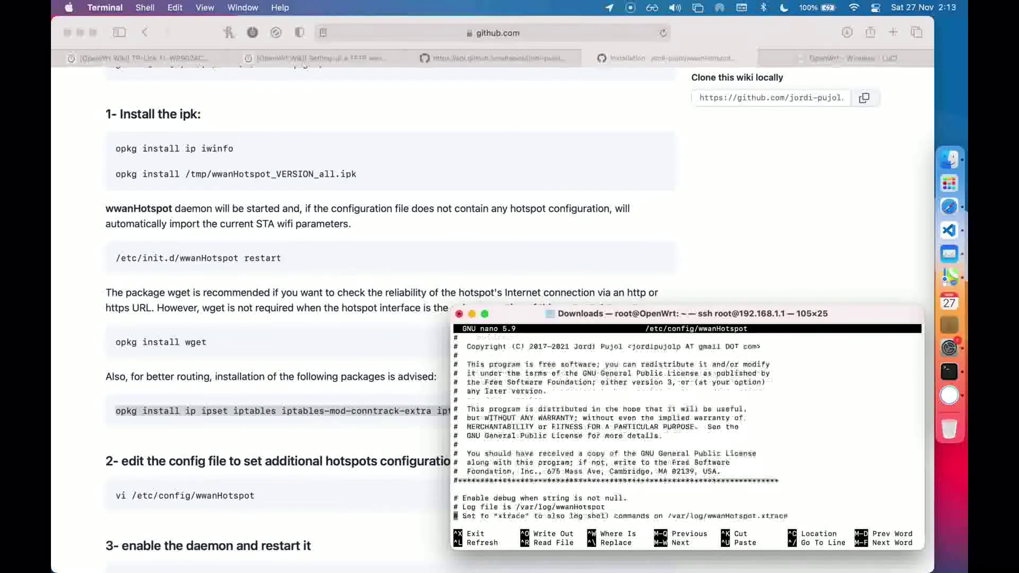
key(Down)
key(Down)
key(Down)
key(Down)
key(Down)
key(Down)
key(Down)
key(Down)
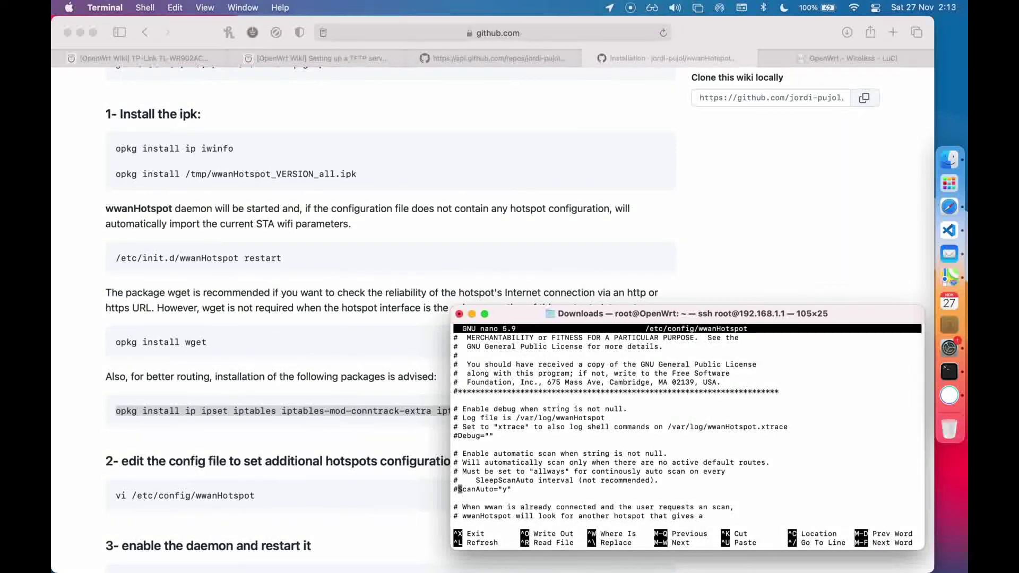
key(BackSpace)
key(Down)
key(Down)
key(Down)
key(Down)
key(Down)
key(Down)
key(Down)
key(Down)
key(Down)
key(Down)
key(Down)
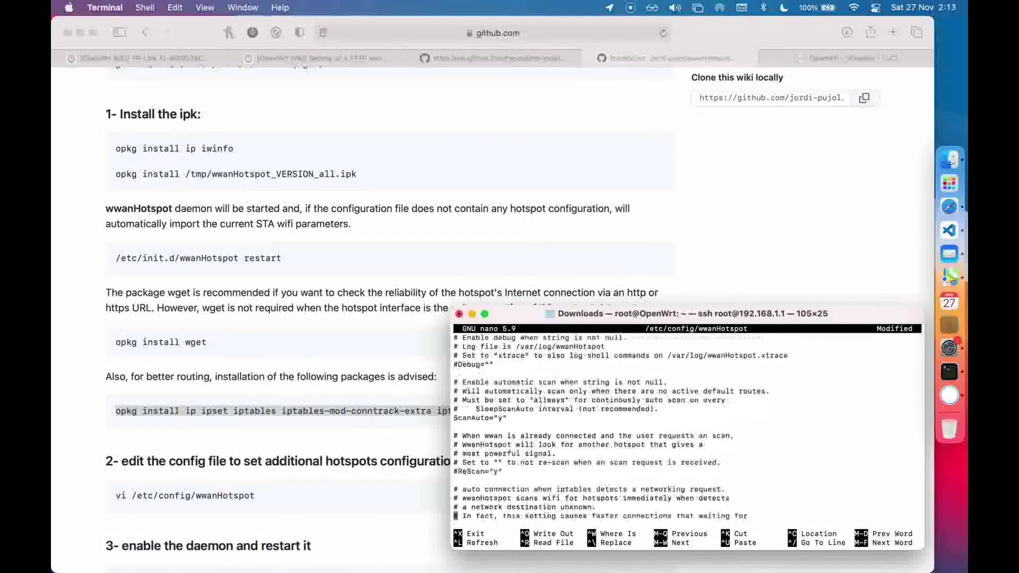
key(Down)
key(Down)
key(Down)
key(Down)
key(Down)
key(Down)
key(Down)
key(Down)
key(Down)
key(Down)
key(Down)
key(Down)
key(Down)
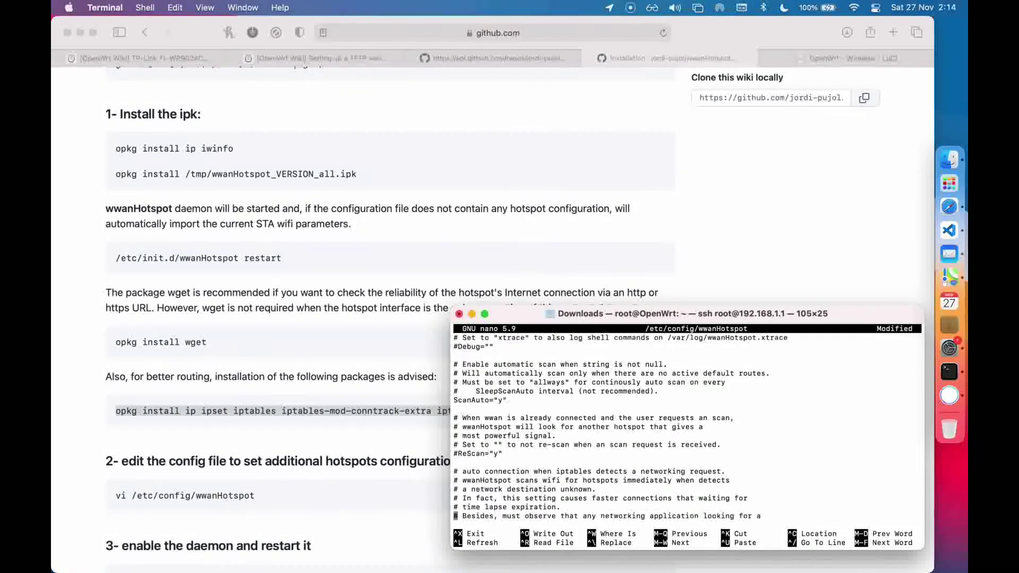
key(Down)
key(Down)
key(Down)
key(Down)
key(Down)
key(Down)
key(Down)
key(Down)
key(Down)
key(Down)
key(Down)
key(Down)
key(Down)
key(Down)
key(Down)
key(Down)
key(Down)
key(Down)
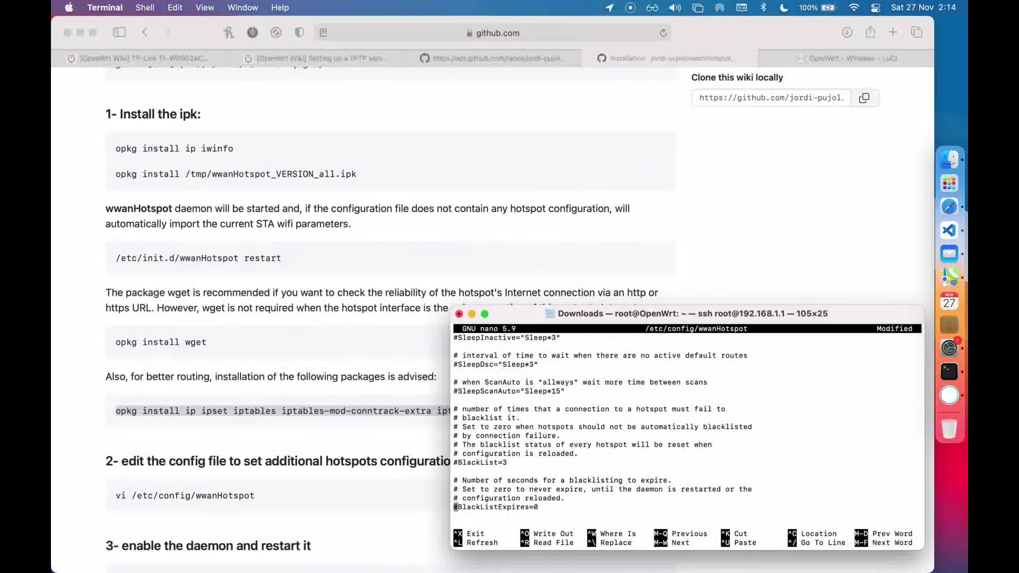
key(Down)
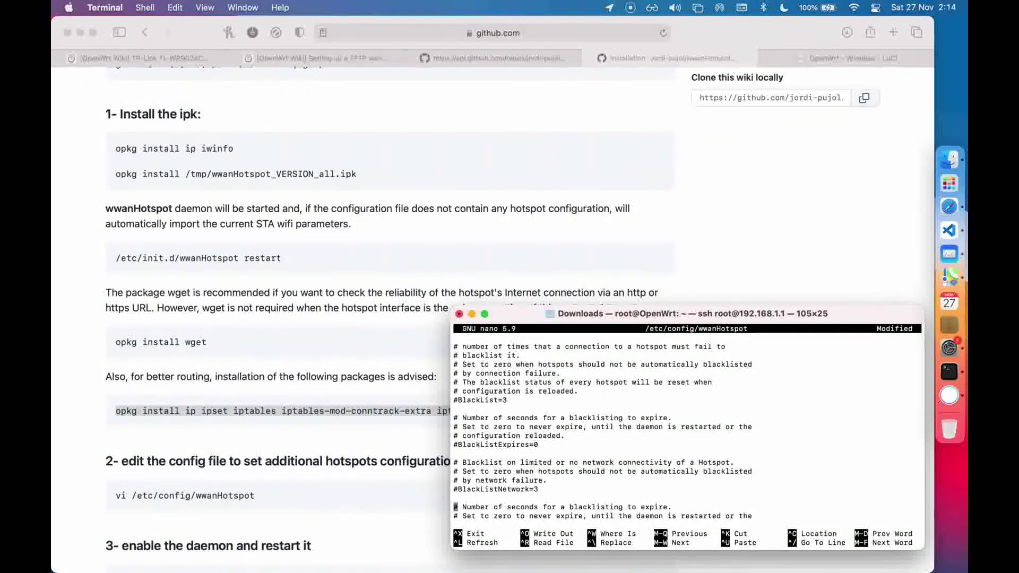
key(Up)
key(Up)
key(Up)
key(Up)
key(Up)
key(Up)
key(Up)
key(Right)
key(BackSpace)
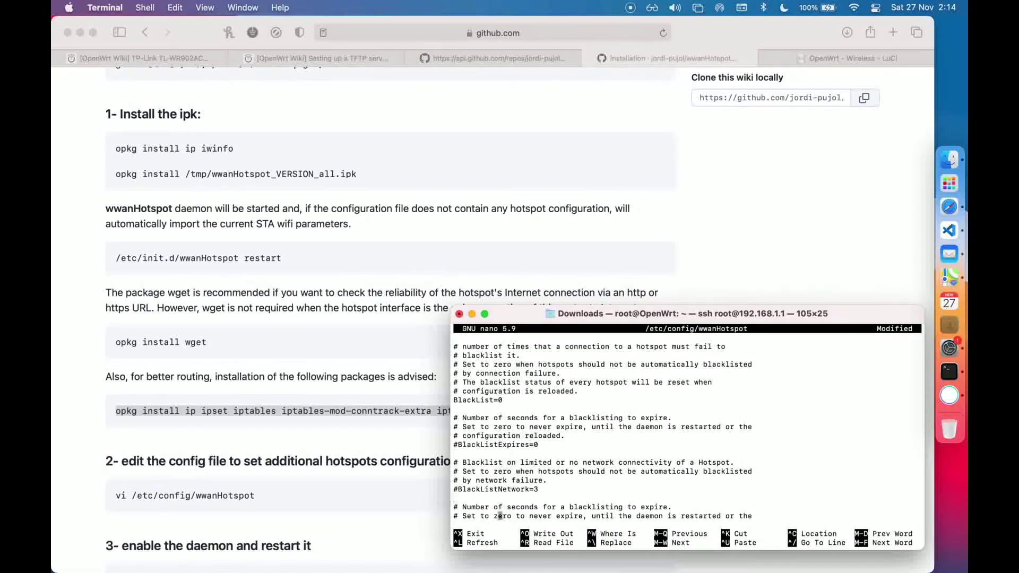
Review the remaining options down to the networks list, save the file and exit nano
key(Down)
key(Down)
key(Down)
key(Down)
key(Down)
key(Down)
key(Down)
key(Down)
key(Down)
key(Down)
key(Down)
key(Down)
key(Down)
key(Down)
key(Down)
key(Down)
key(Down)
key(Down)
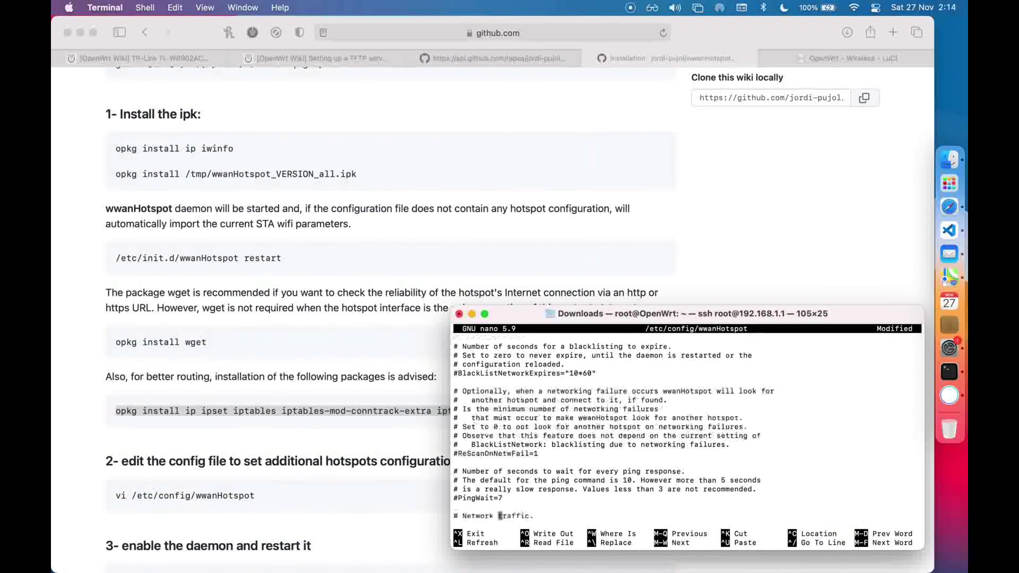
key(Down)
key(Down)
key(Down)
key(Down)
key(Down)
key(Down)
key(Down)
key(Down)
key(Down)
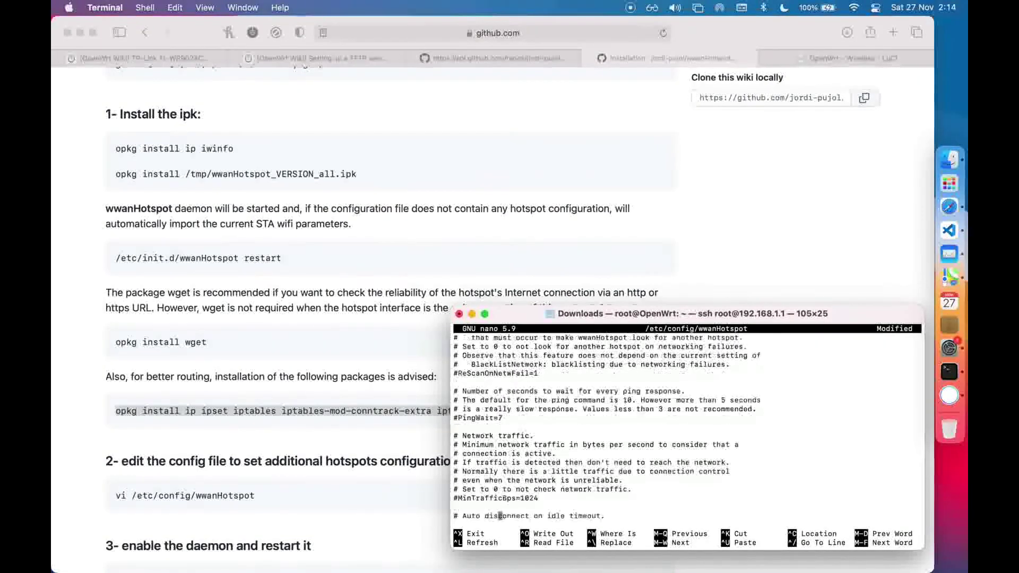
key(Down)
key(Down)
key(Down)
key(Down)
key(Down)
key(Down)
key(Down)
key(Down)
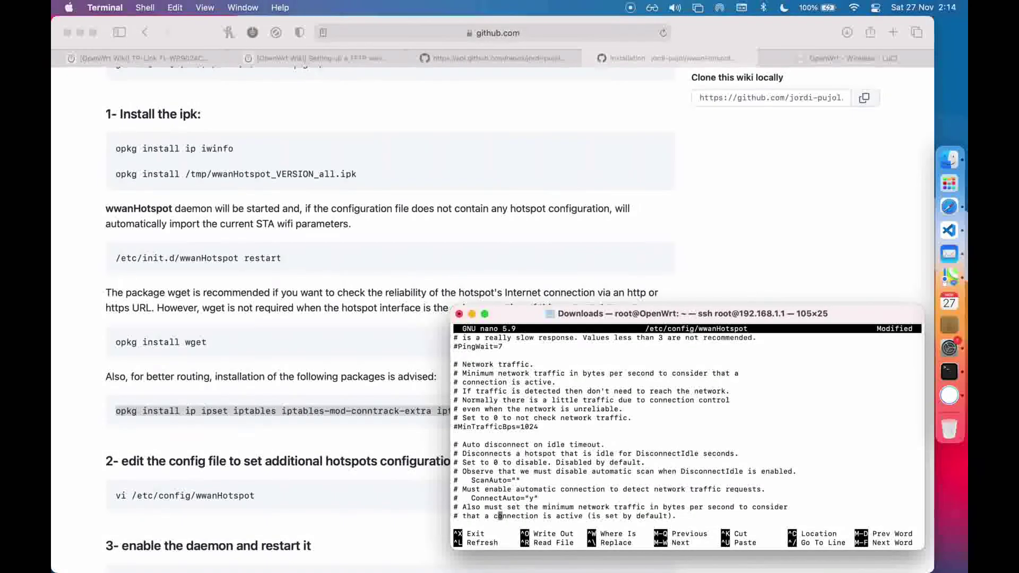
key(Down)
key(Down)
key(Down)
key(Down)
key(Down)
key(Down)
key(Down)
key(Down)
key(Down)
key(Down)
key(Down)
key(Down)
key(Down)
key(Down)
key(Down)
key(Down)
key(Down)
key(Down)
key(Down)
key(Down)
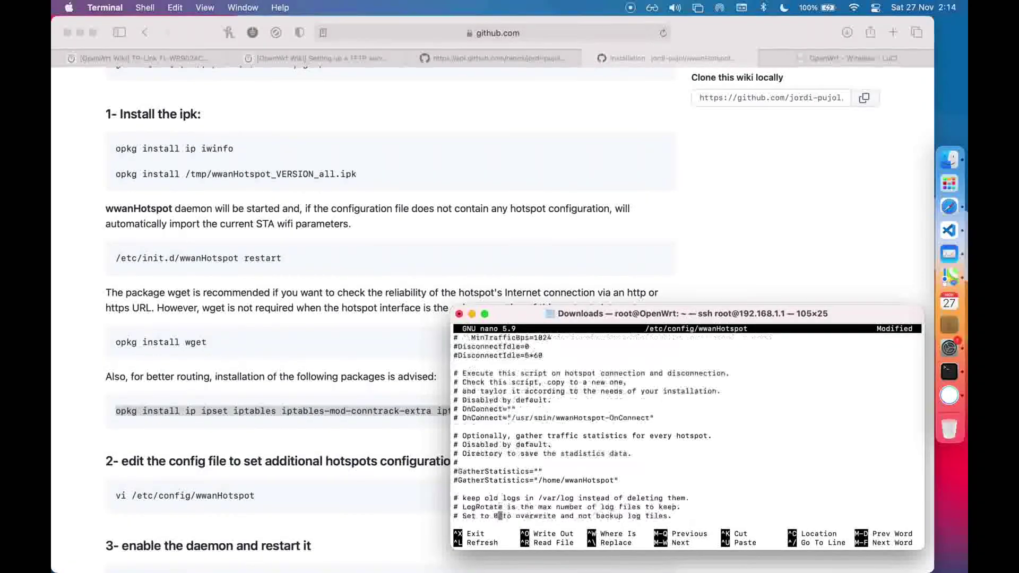
key(Down)
key(Down)
key(Down)
key(Down)
key(Down)
key(Down)
key(Down)
key(Down)
key(Down)
key(Down)
key(Down)
key(Down)
key(Down)
key(Down)
key(Down)
key(Down)
key(Down)
key(Down)
key(Down)
key(Down)
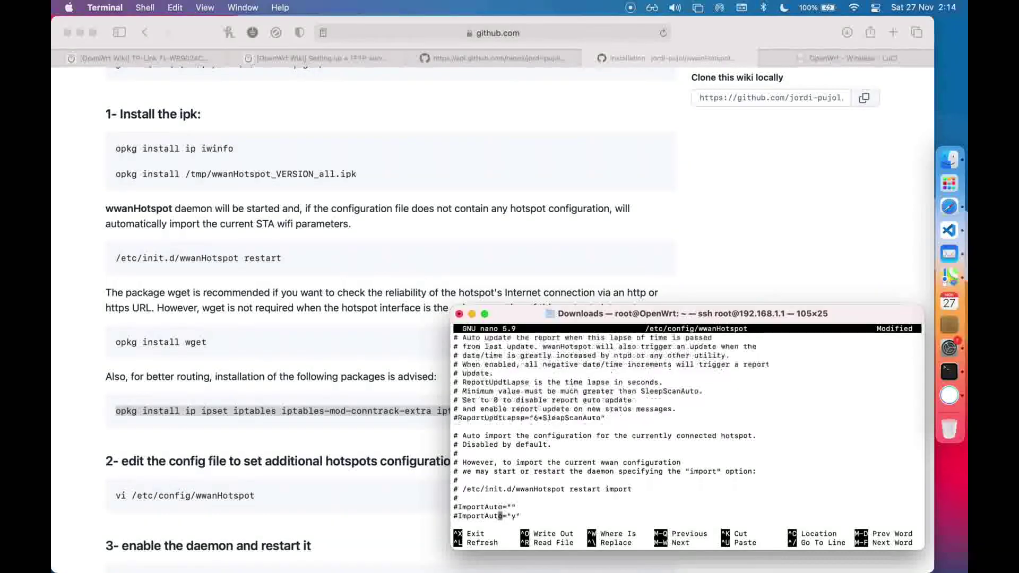
key(Down)
key(Down)
key(Down)
key(Down)
key(Down)
key(Down)
key(Down)
key(Down)
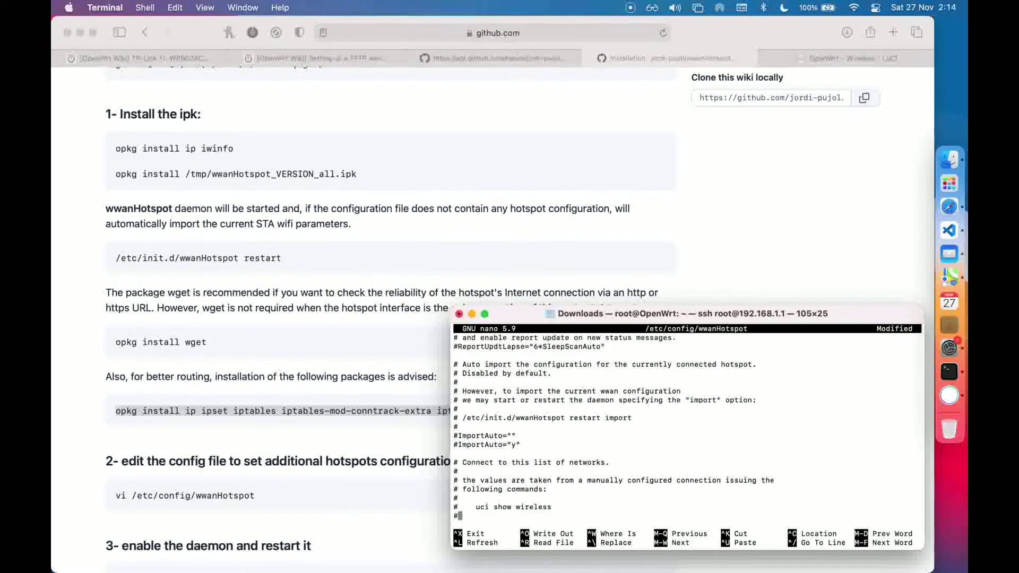
key(Down)
key(Down)
key(Down)
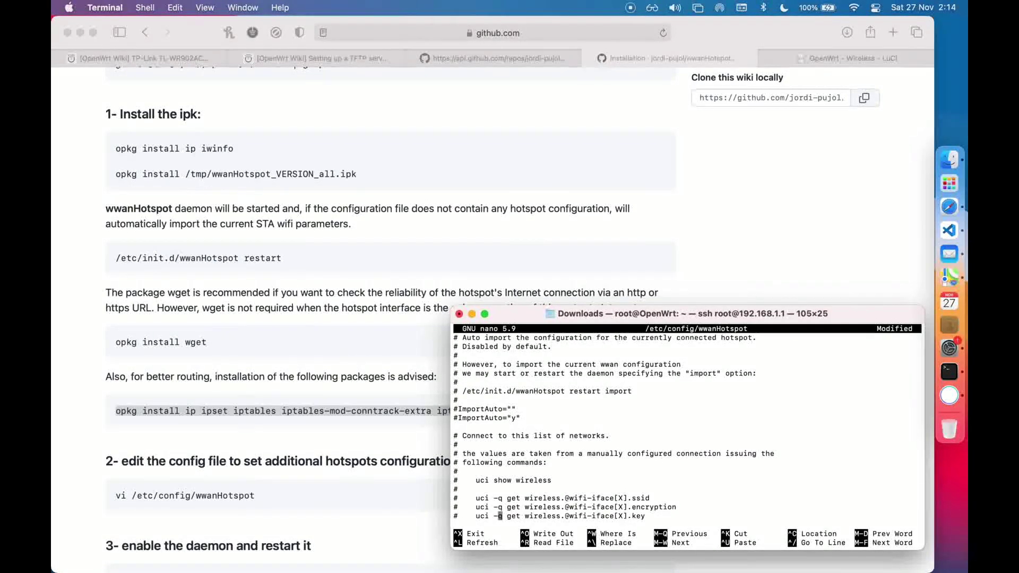
key(ctrl+o)
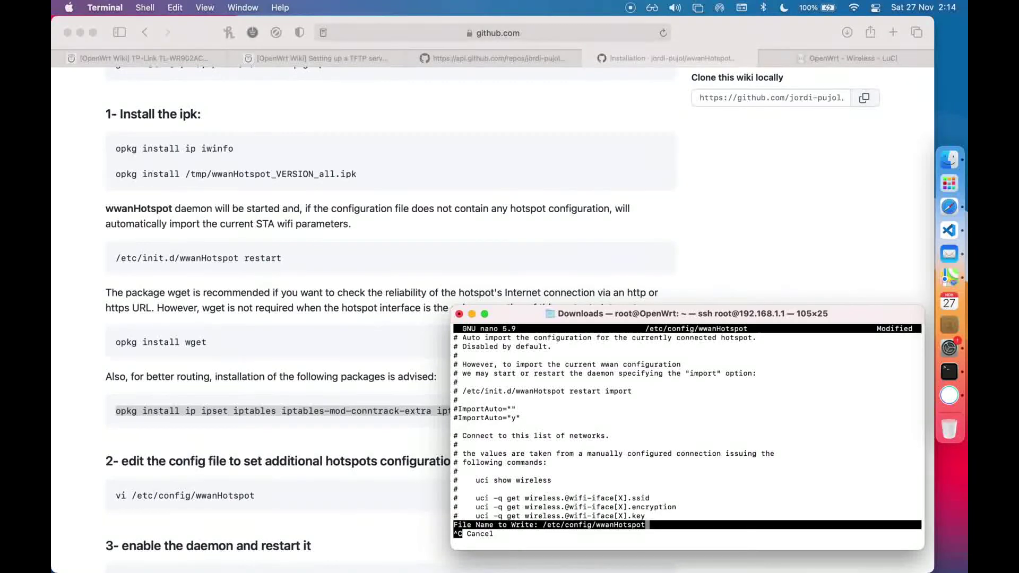
key(Return)
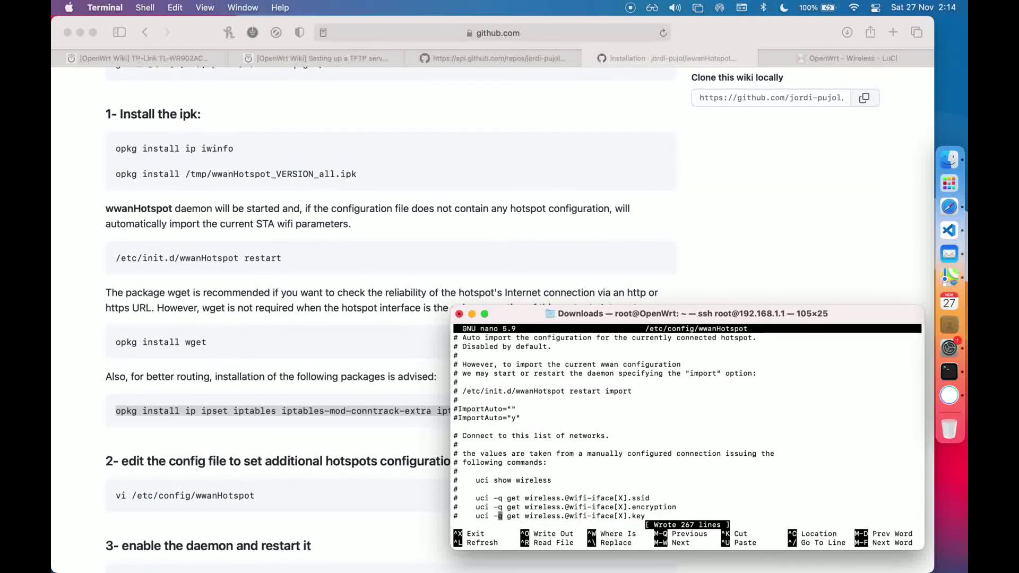
key(ctrl+x)
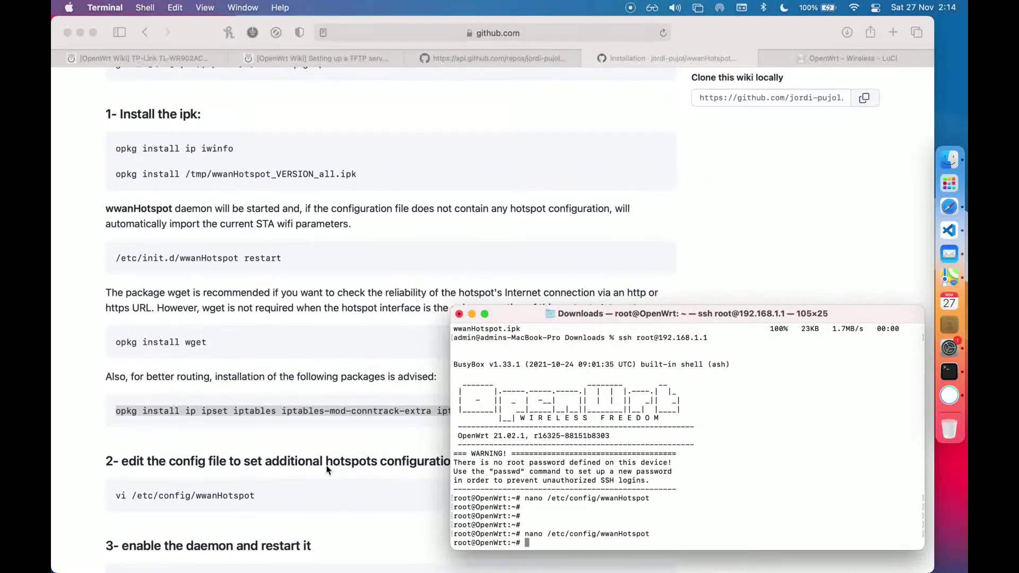
scroll(326, 469, down, 5)
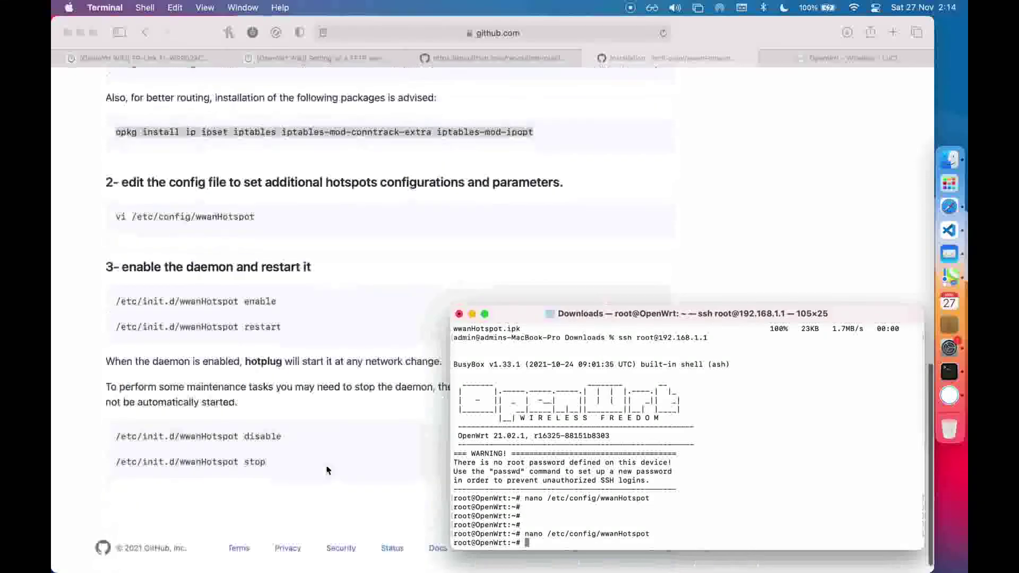
Run '/etc/init.d/wwanHotspot enable', copied from the wiki instructions, on the router
click(300, 333)
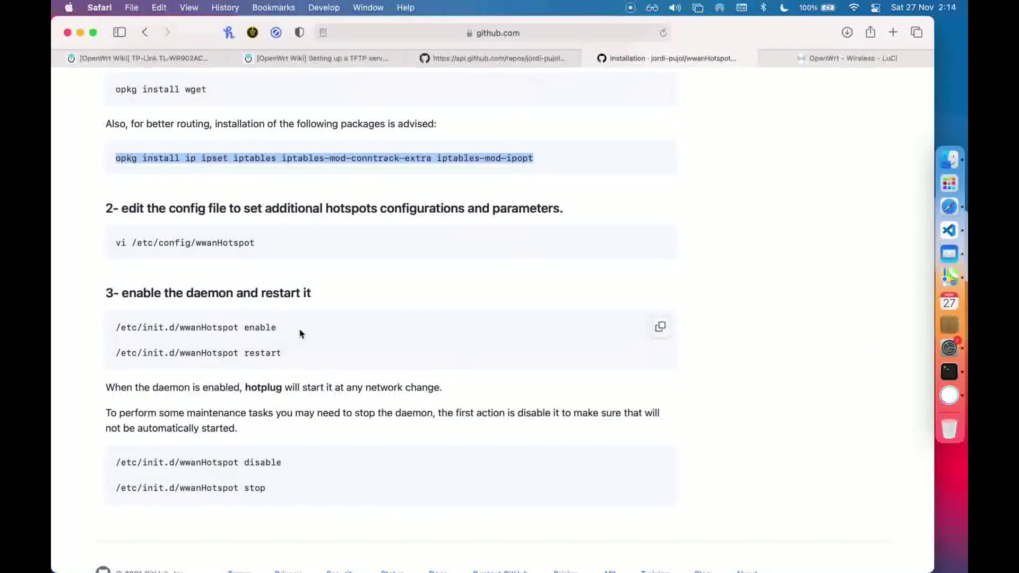
drag(300, 333, 125, 317)
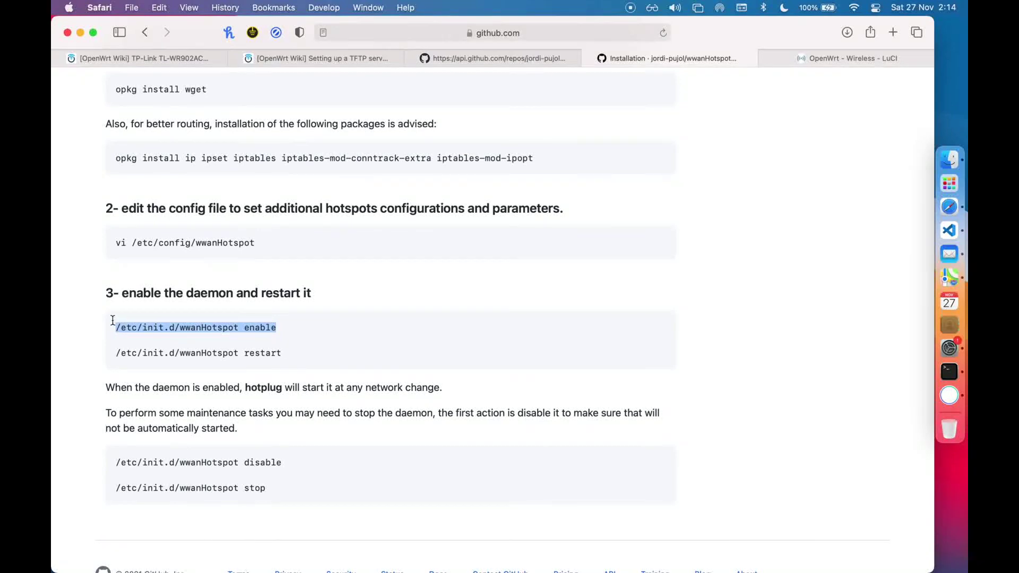
click(949, 371)
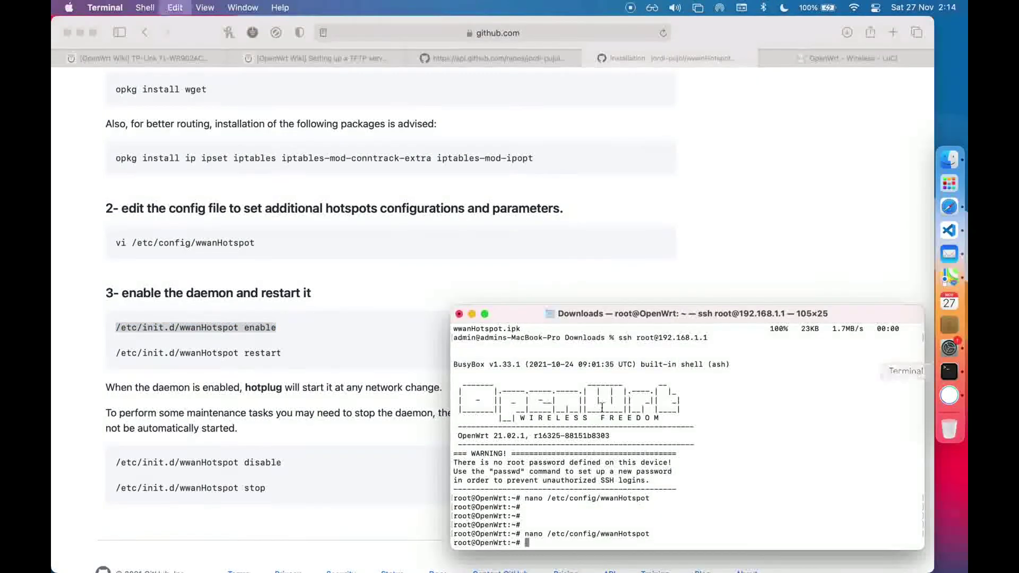
key(super+v)
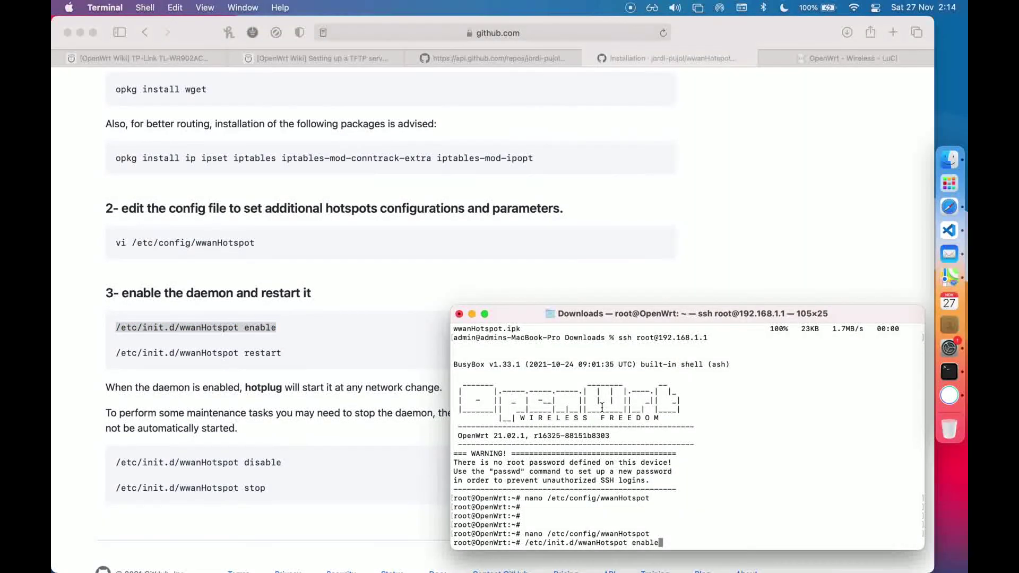
key(Return)
Run '/etc/init.d/wwanHotspot restart', copied from the wiki, to restart the daemon
click(312, 358)
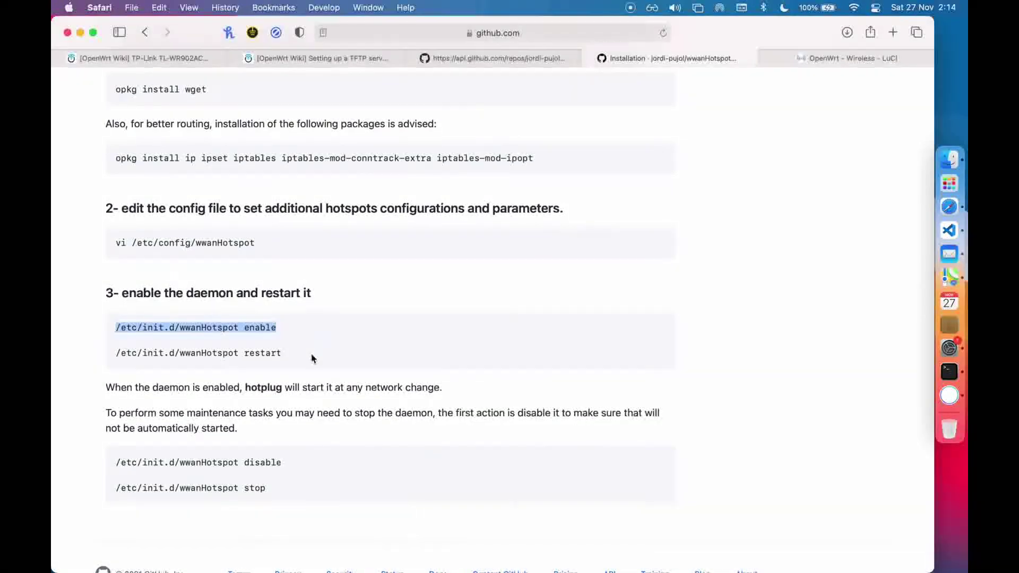
triple_click(109, 360)
key(super+c)
click(949, 371)
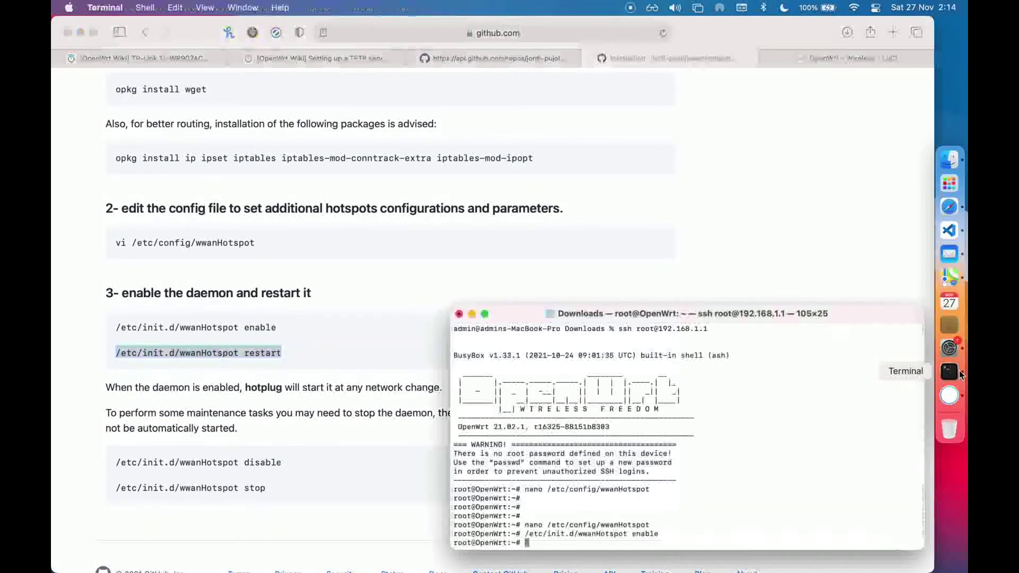
key(super+v)
key(Return)
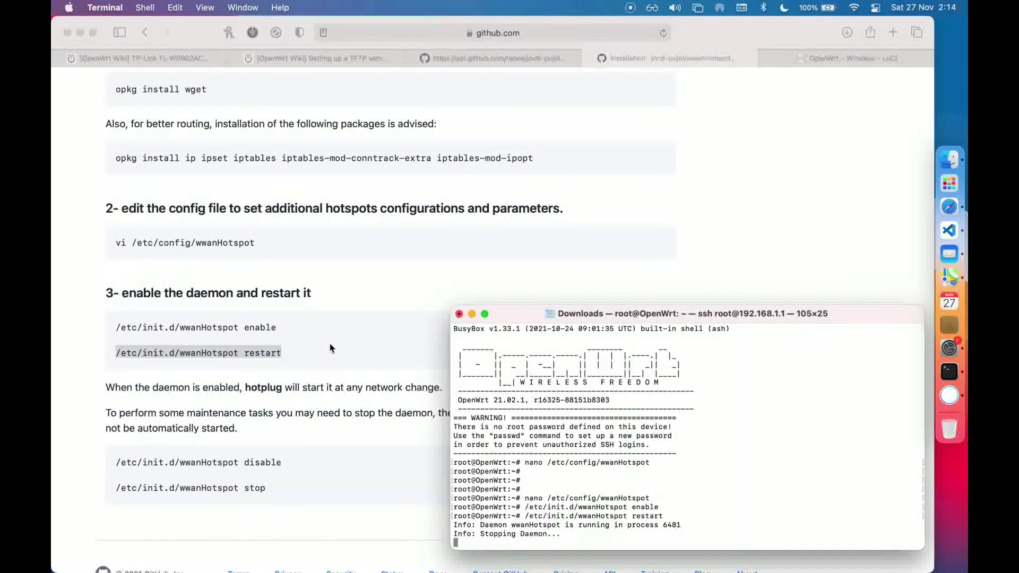
scroll(330, 348, up, 5)
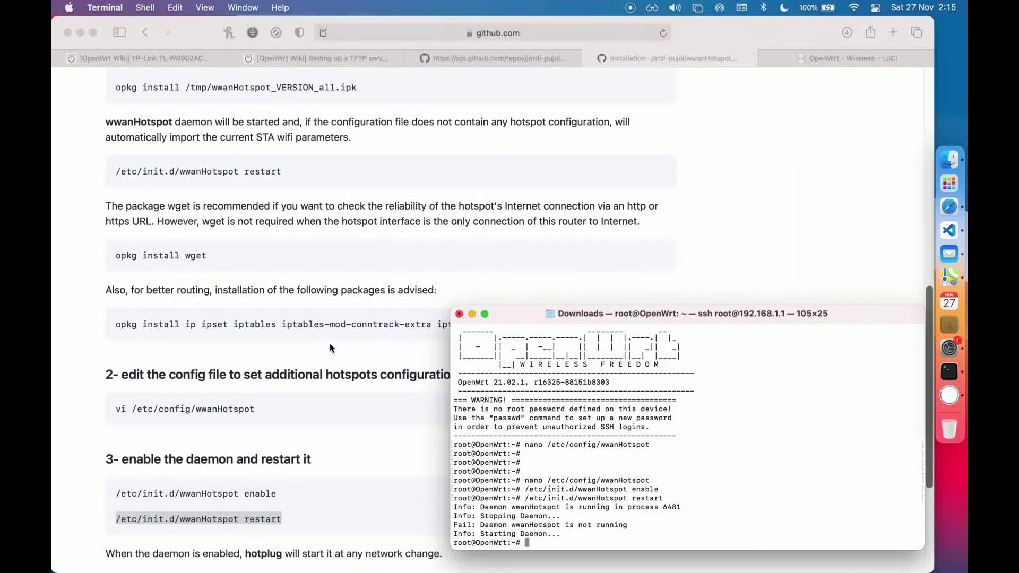
scroll(329, 348, up, 6)
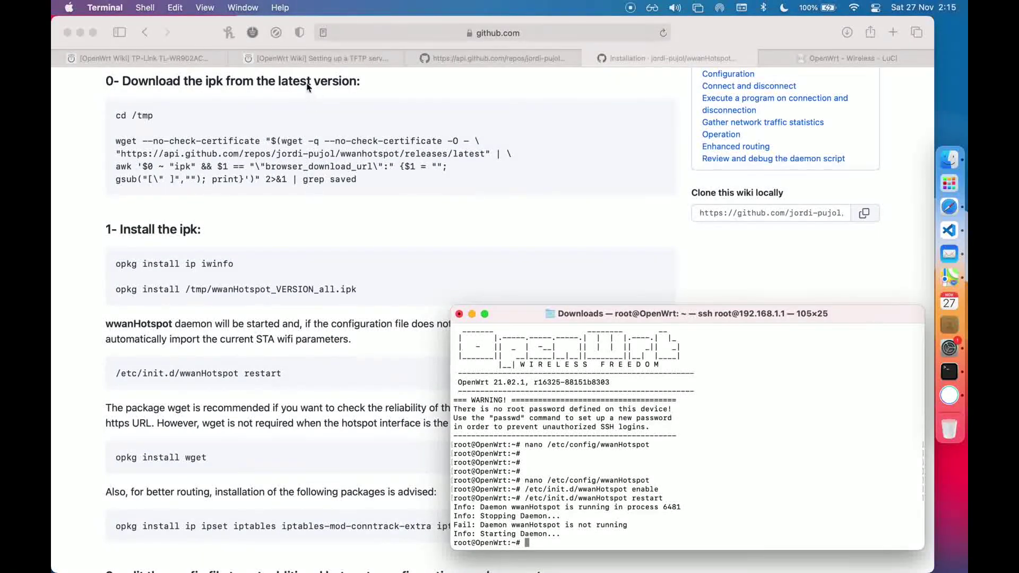
click(318, 59)
Reload the LuCI wireless overview, visit System > Software, then open System > Startup
click(494, 58)
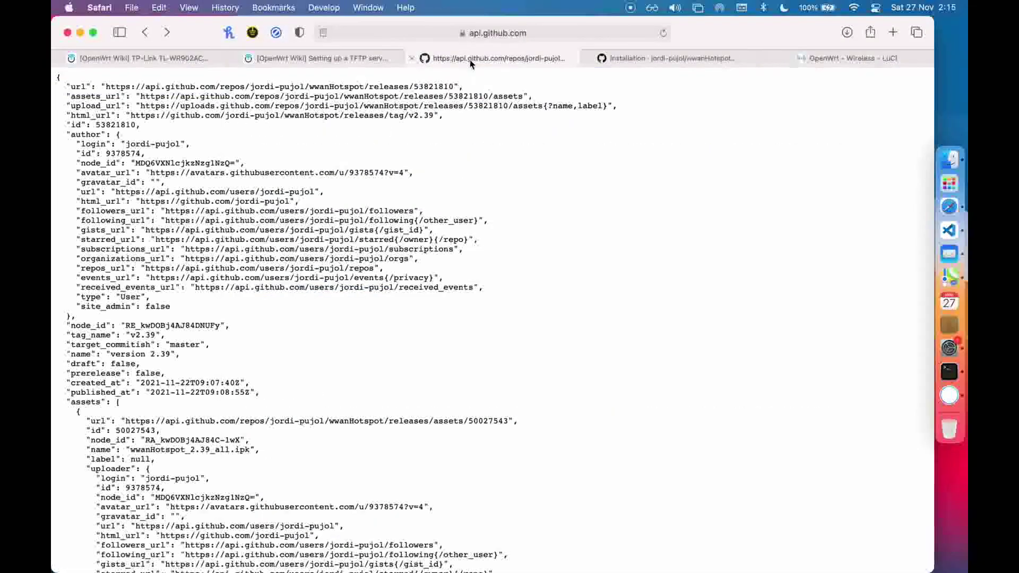
click(834, 61)
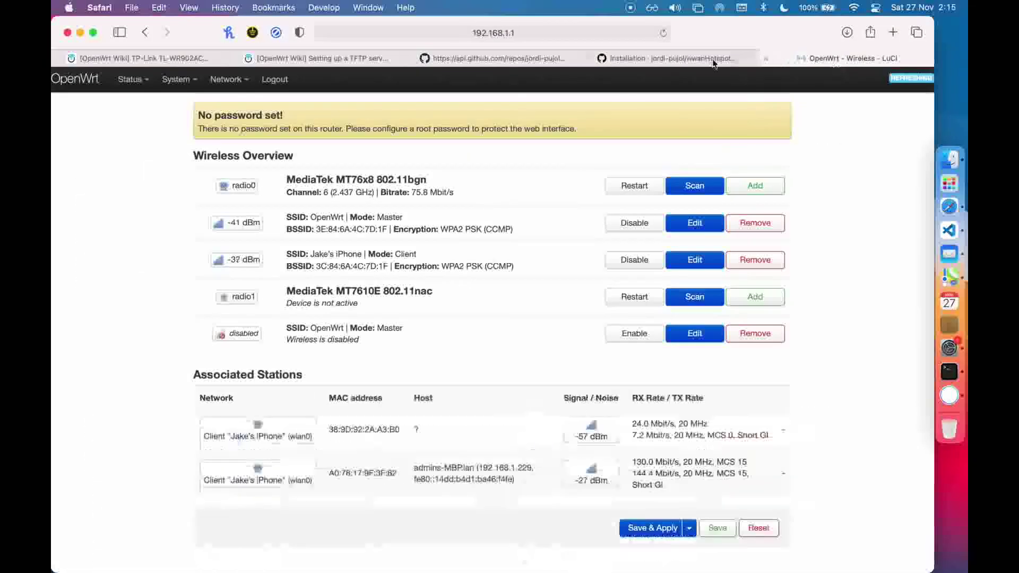
click(663, 34)
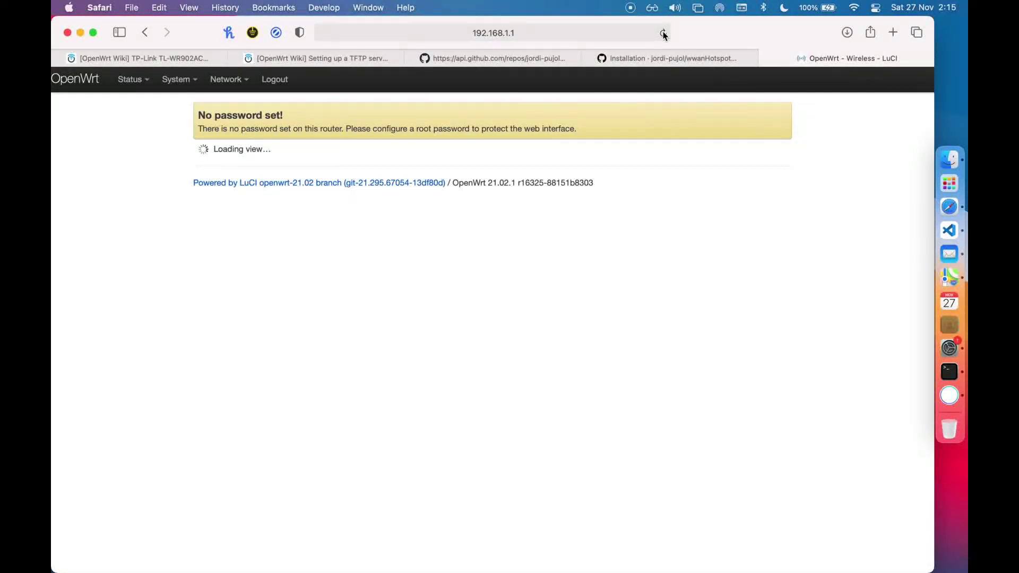
mouse_move(177, 80)
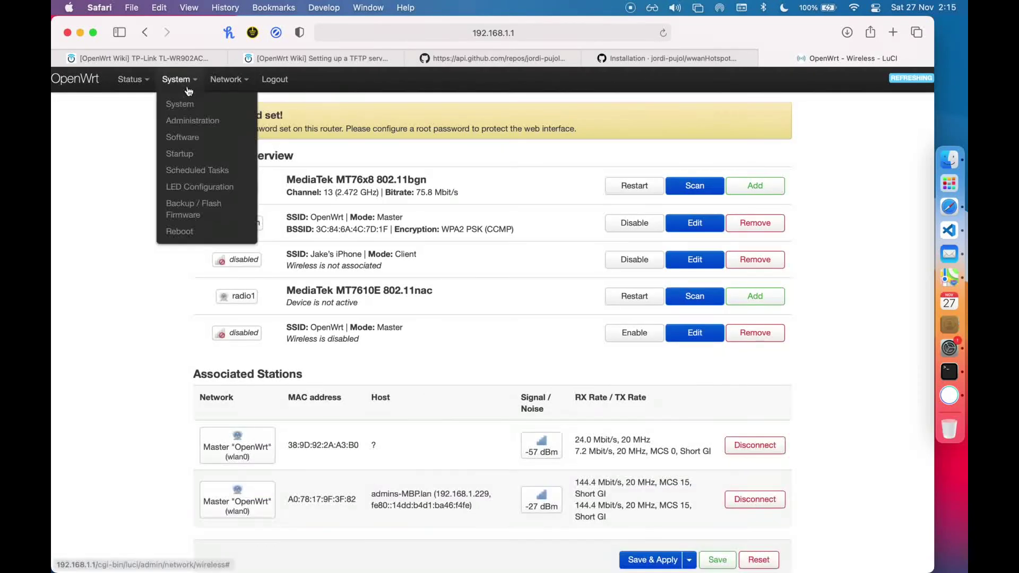
click(205, 141)
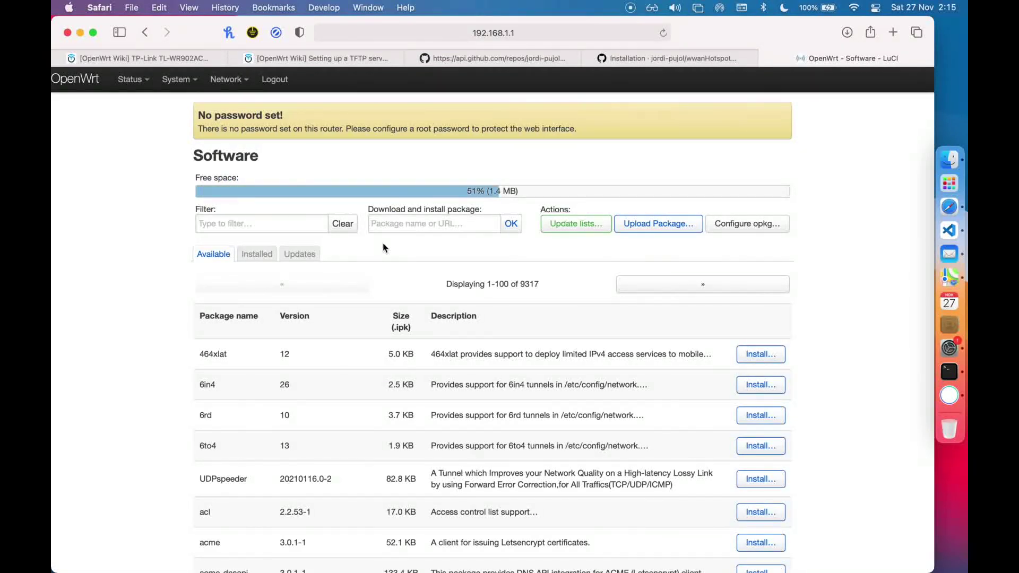
mouse_move(178, 79)
click(197, 152)
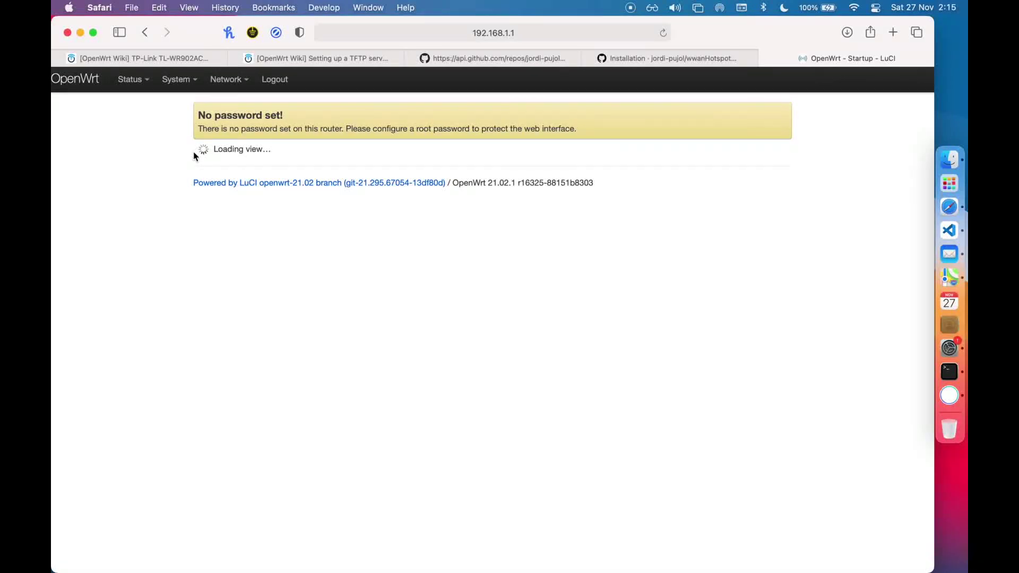
Toggle wwanHotspot's Enabled button in the startup list, then go to Network > Wireless
scroll(444, 255, down, 5)
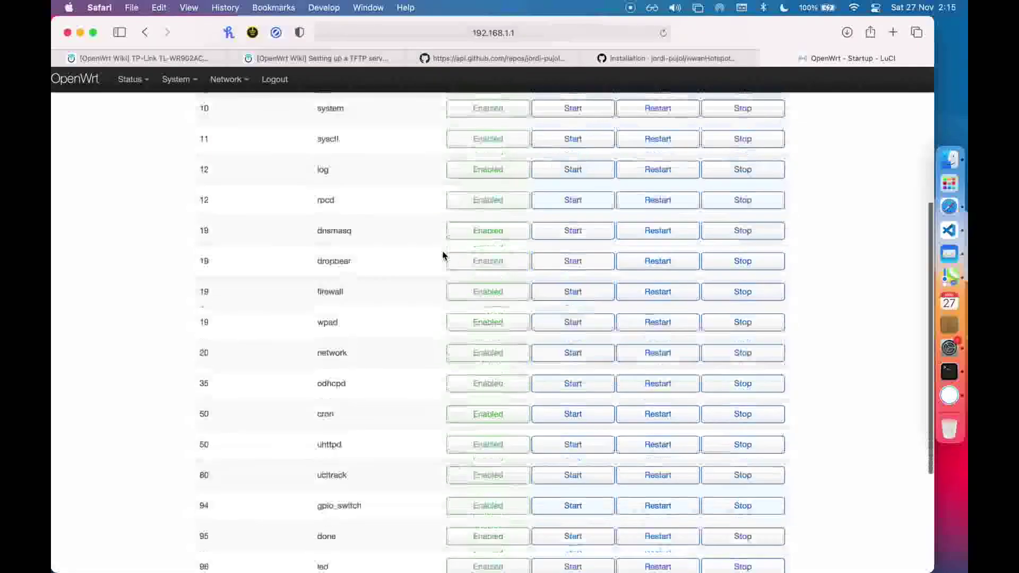
scroll(444, 254, down, 4)
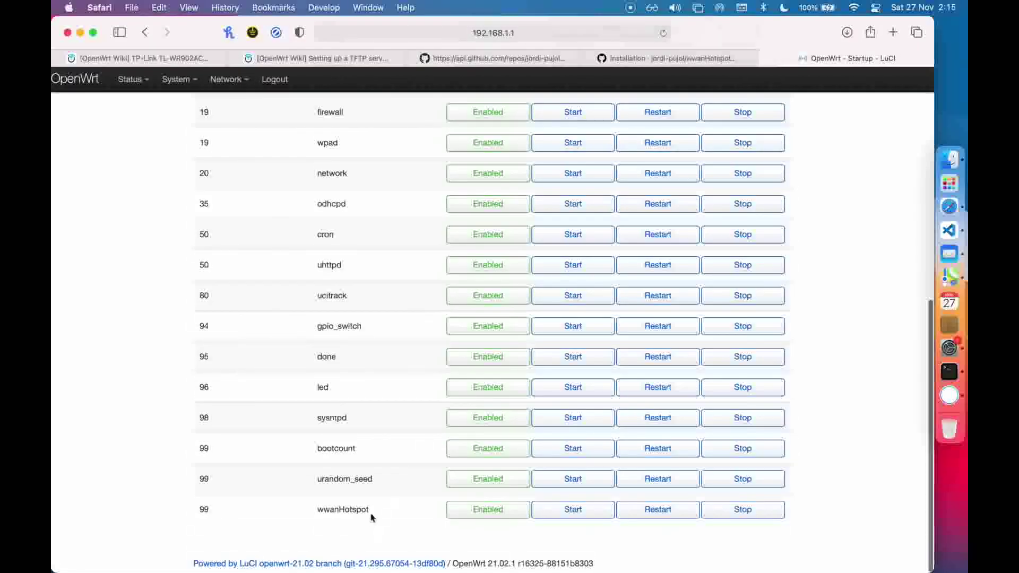
click(485, 511)
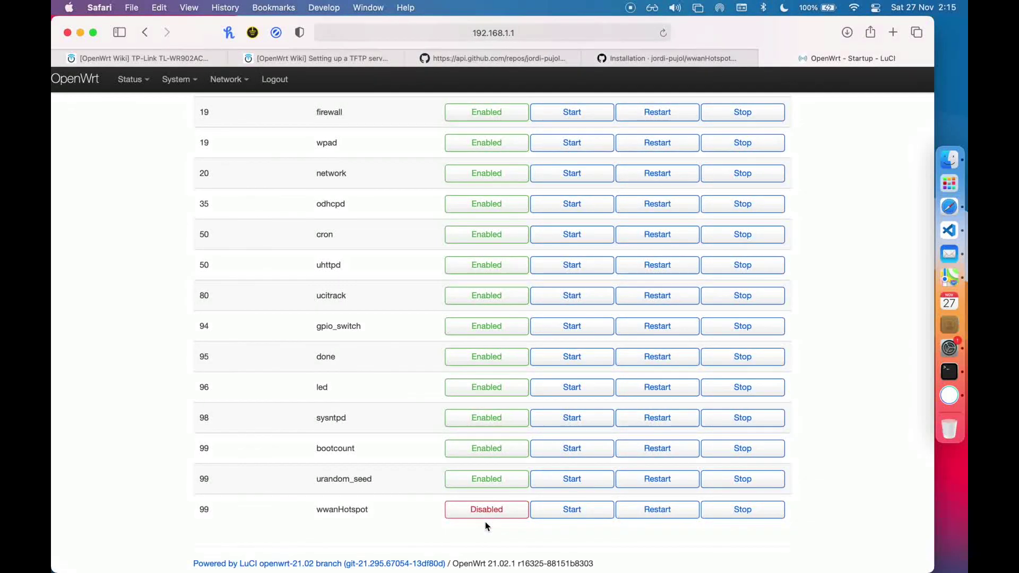
scroll(602, 332, up, 10)
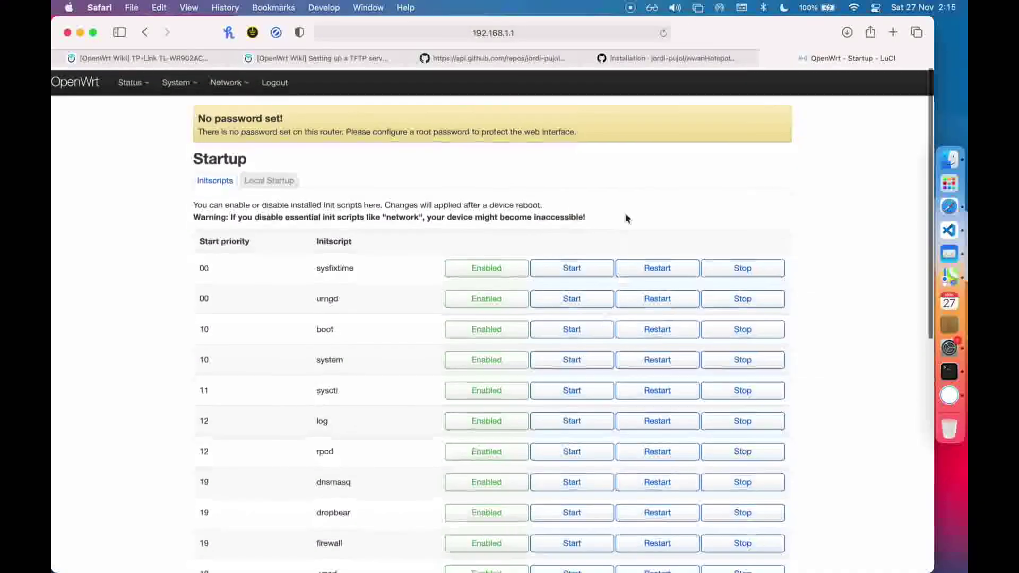
mouse_move(224, 84)
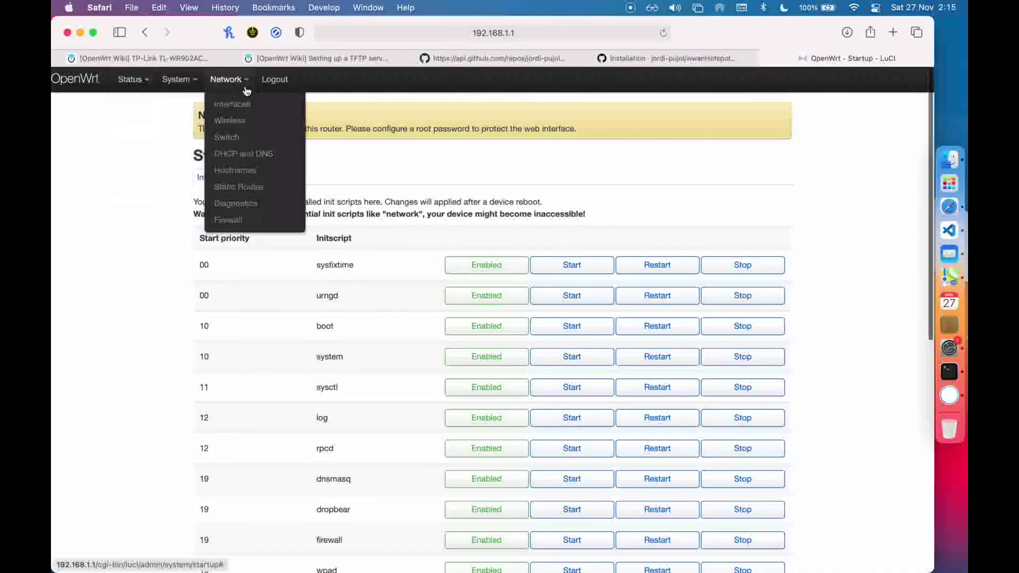
click(241, 122)
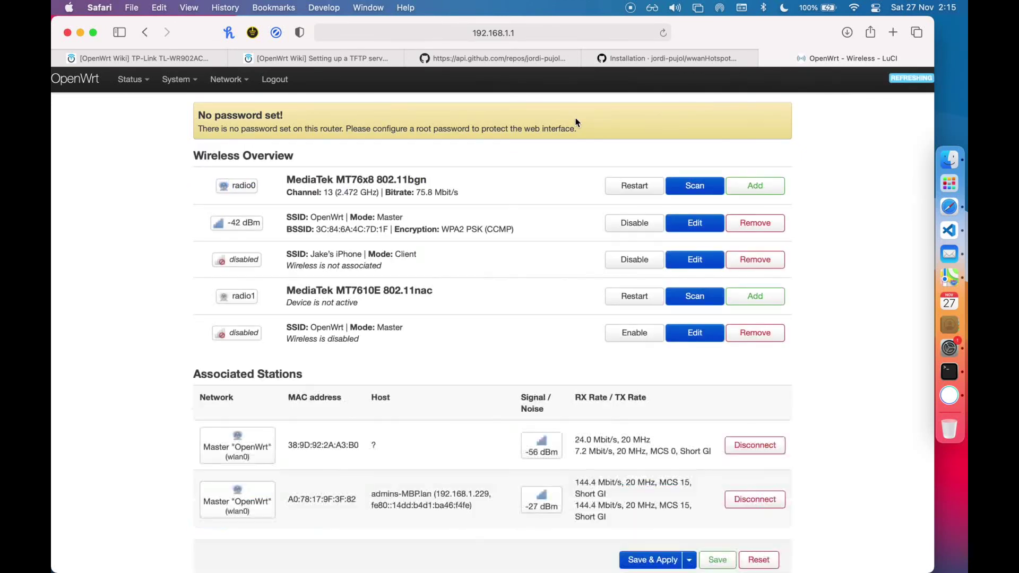
scroll(470, 309, down, 2)
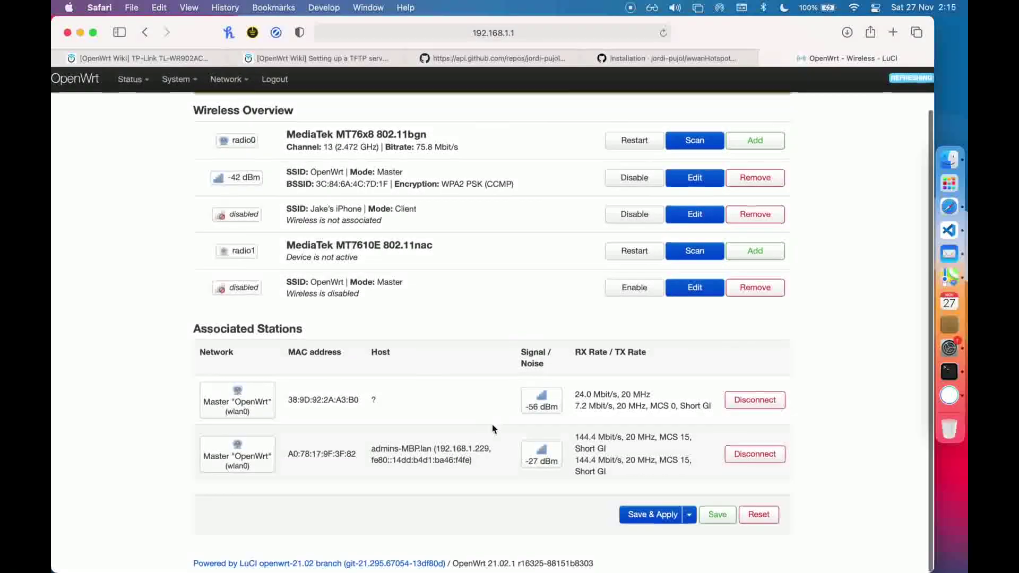